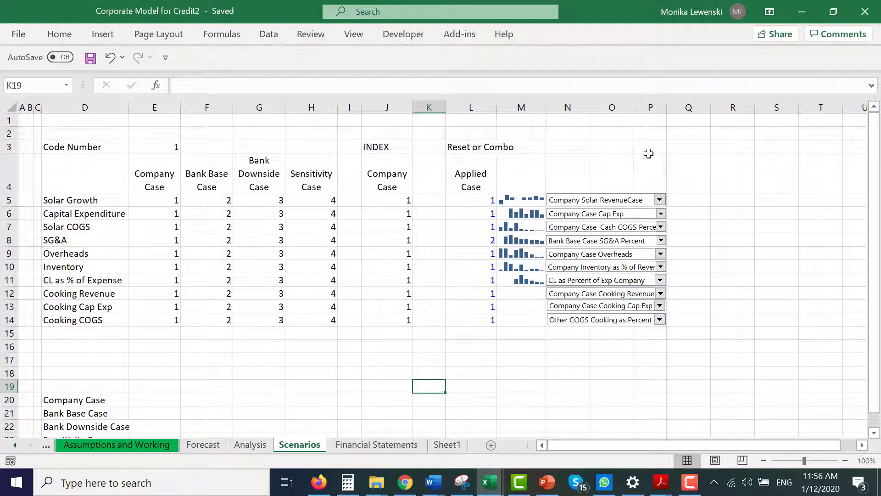
Go from the Scenarios sheet to the Revenues section at the start of the Assumptions and Working sheet
left_click(466, 359)
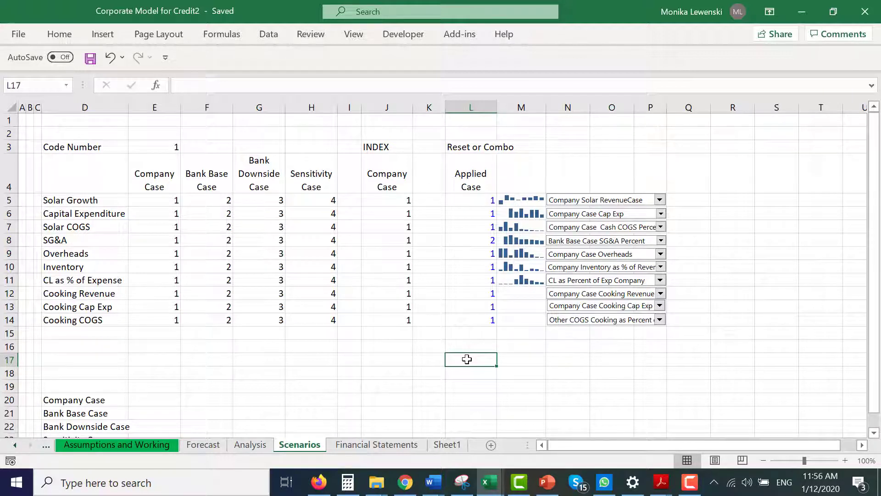
key("ctrl+Page_Up")
key("ctrl+Page_Up")
key("ctrl+Page_Up")
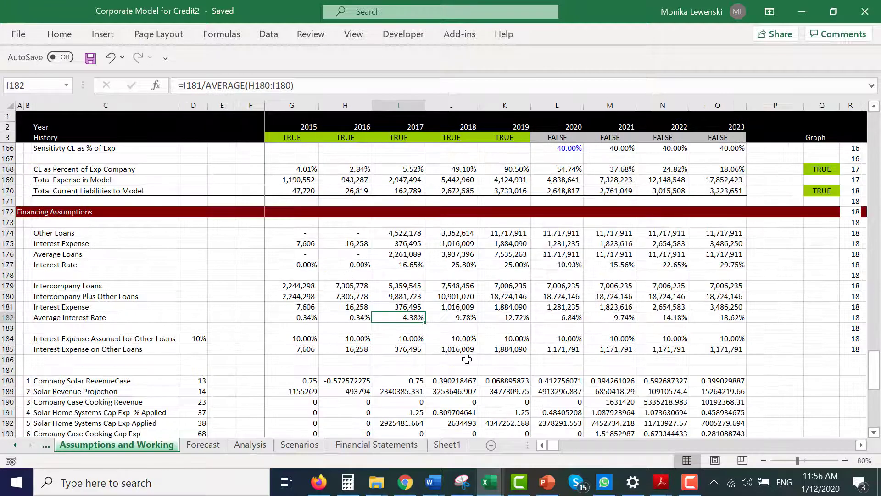
key("Left")
key("Left")
key("Left")
key("Left")
key("Left")
key("Left")
key("Left")
key("Left")
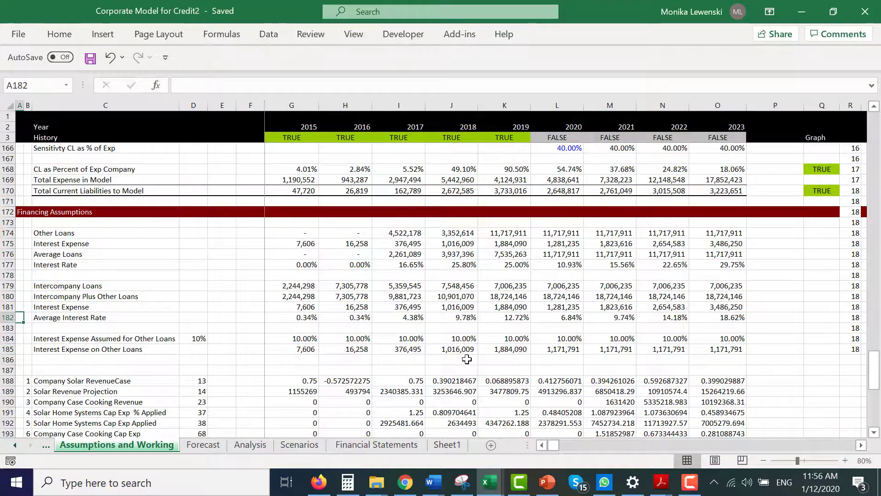
key("Page_Up")
key("Page_Up")
key("Page_Up")
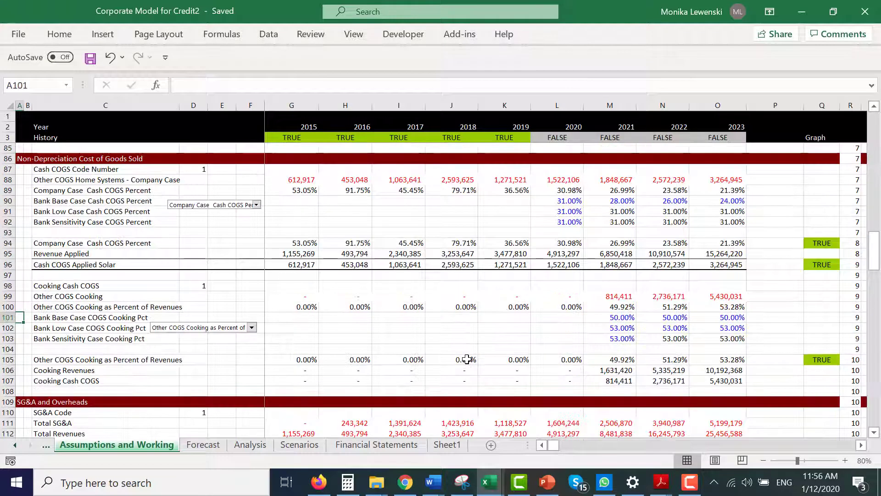
key("Page_Up")
key("Page_Up")
key("Page_Up")
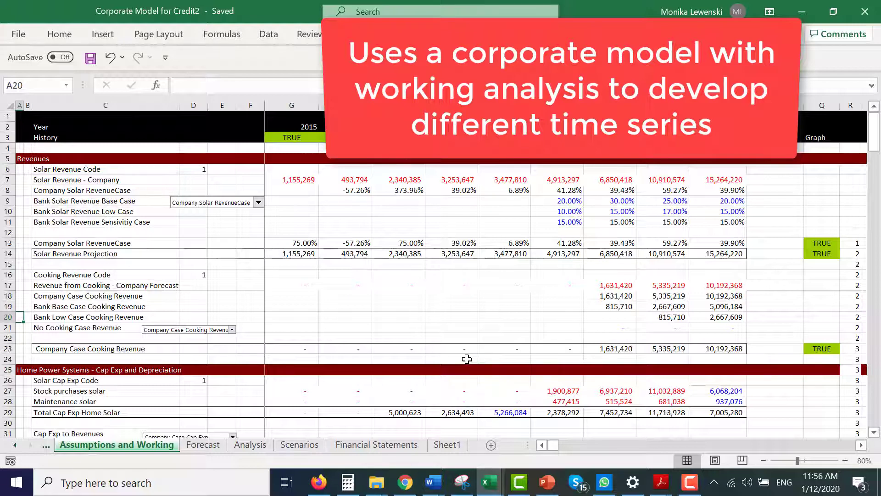
Examine the company, bank base, low and sensitivity growth assumptions for solar revenue
key("Down")
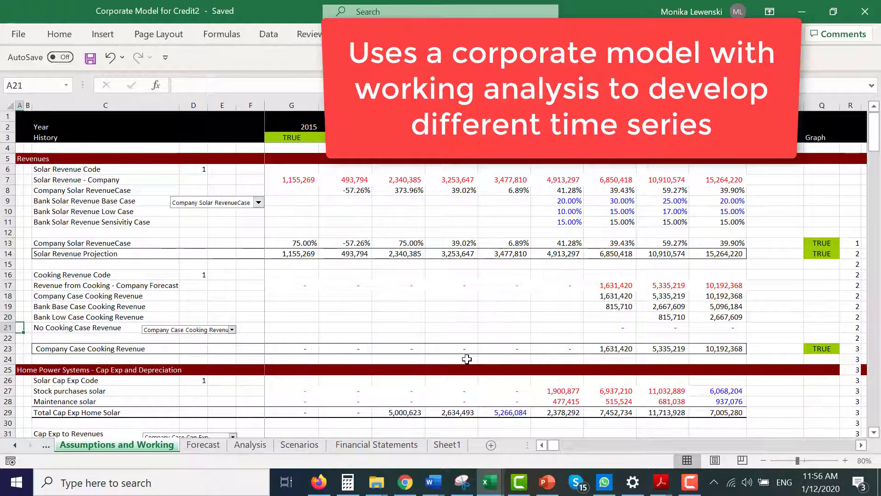
key("Up")
key("Up")
key("Up")
key("Up")
key("Up")
key("Up")
key("Up")
key("Up")
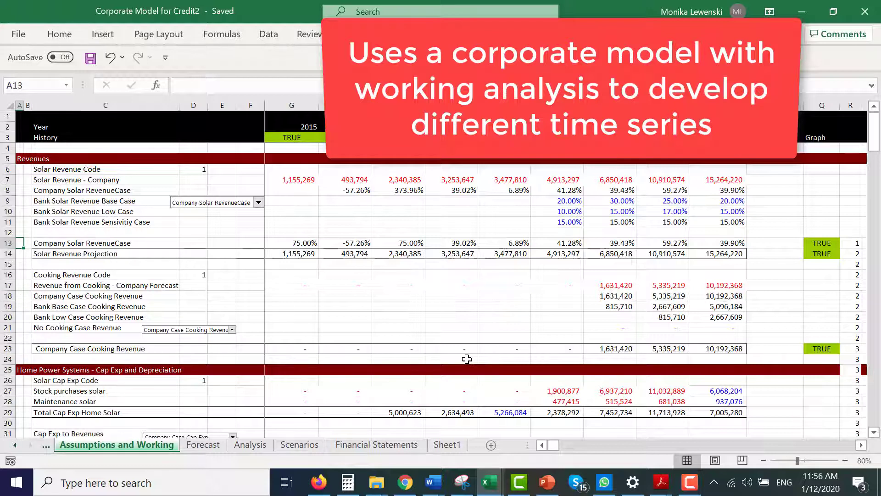
key("Up")
key("Up")
key("Right")
key("Right")
key("Right")
key("Right")
key("Right")
key("Right")
key("Right")
key("Right")
key("Right")
key("Right")
key("Right")
key("Right")
key("Right")
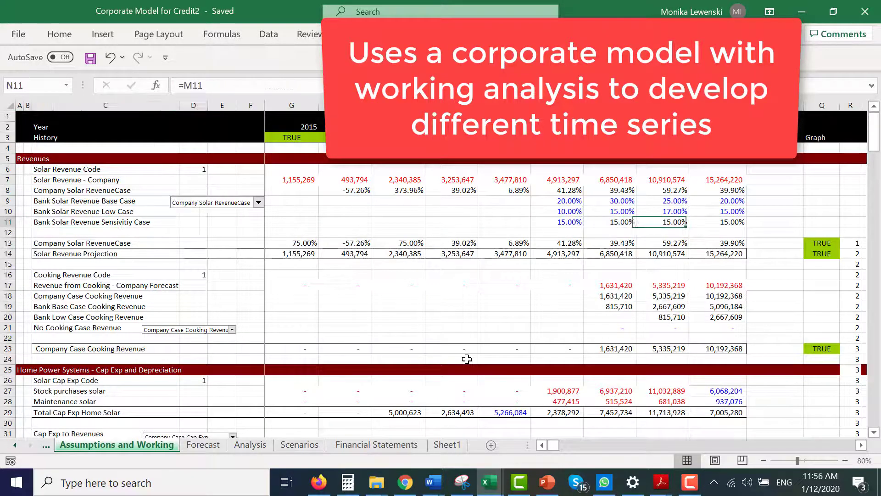
key("Left")
key("Left")
key("Up")
key("Up")
key("Up")
key("Left")
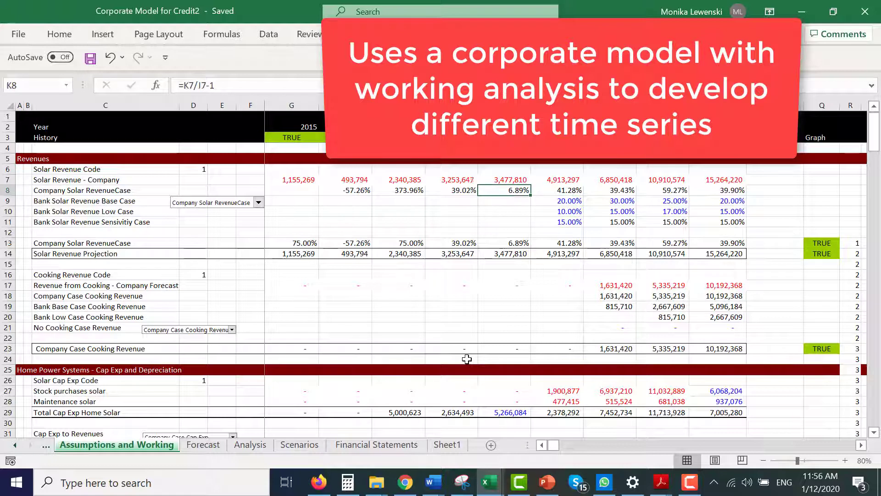
key("Left")
key("Right")
key("Right")
key("Down")
key("Down")
key("Down")
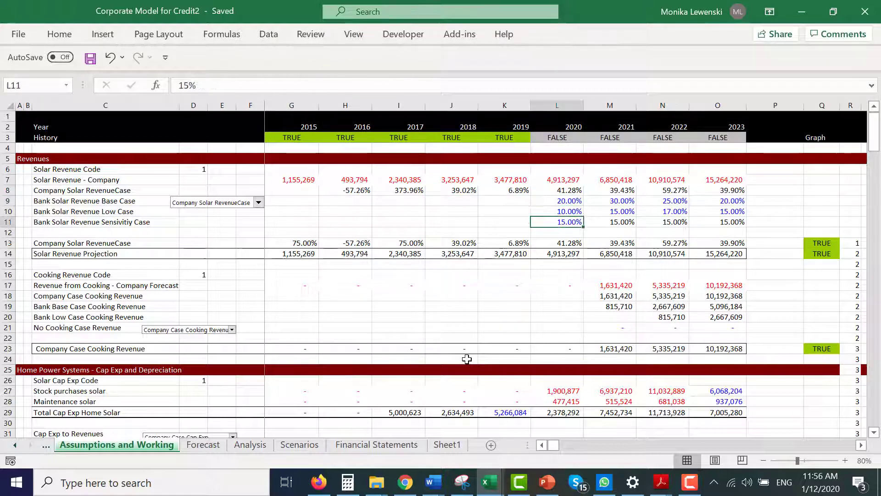
key("Down")
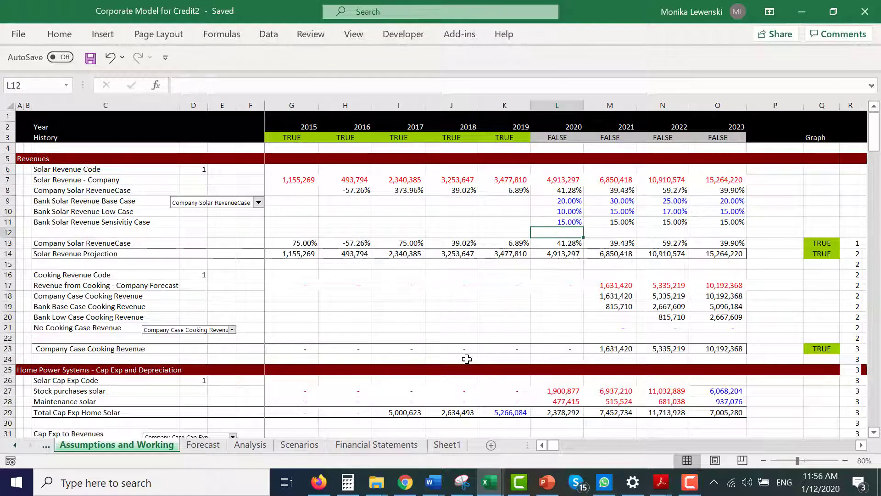
Review the cooking revenue cases and the home power systems capital expenditure and depreciation assumptions
key("Down")
key("Down")
key("Down")
key("Down")
key("Down")
key("Down")
key("Down")
key("Down")
key("Down")
key("Down")
key("Down")
key("Down")
key("Down")
key("Down")
key("Down")
key("Down")
key("Down")
key("Down")
key("Down")
key("Down")
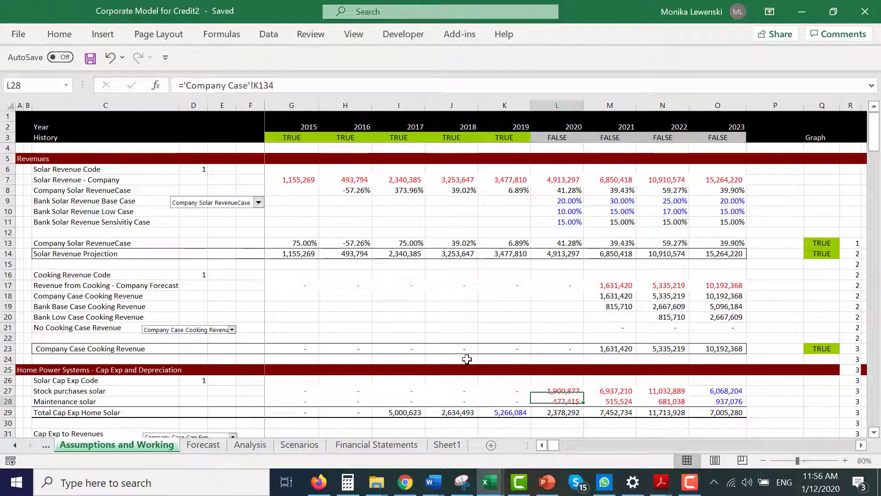
key("Down")
key("Down")
key("Down")
key("Down")
key("Down")
key("Down")
key("Down")
key("Down")
key("Down")
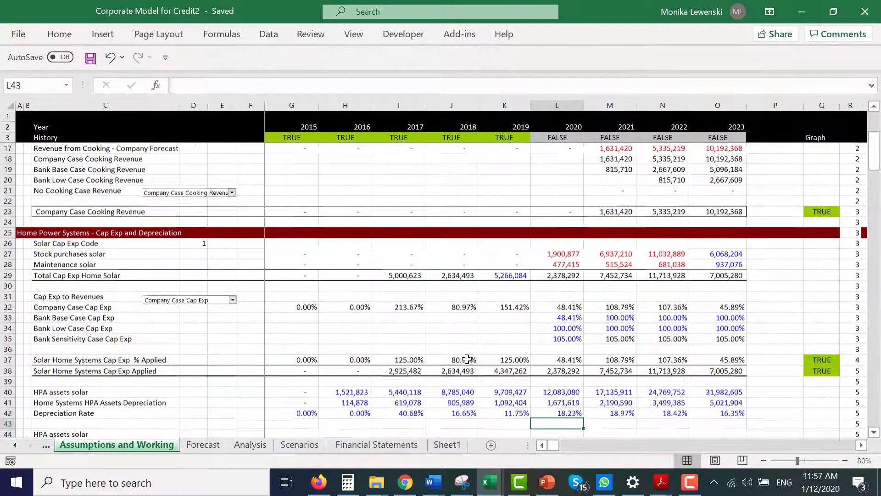
Review the remaining assumption sections, from cooking capital expenditure and cost of goods sold through overheads and working capital to financing
key("Down")
key("Down")
key("Down")
key("Down")
key("Down")
key("Down")
key("Down")
key("Down")
key("Down")
key("Down")
key("Down")
key("Down")
key("Down")
key("Down")
key("Down")
key("Down")
key("Down")
key("Down")
key("Down")
key("Down")
key("Down")
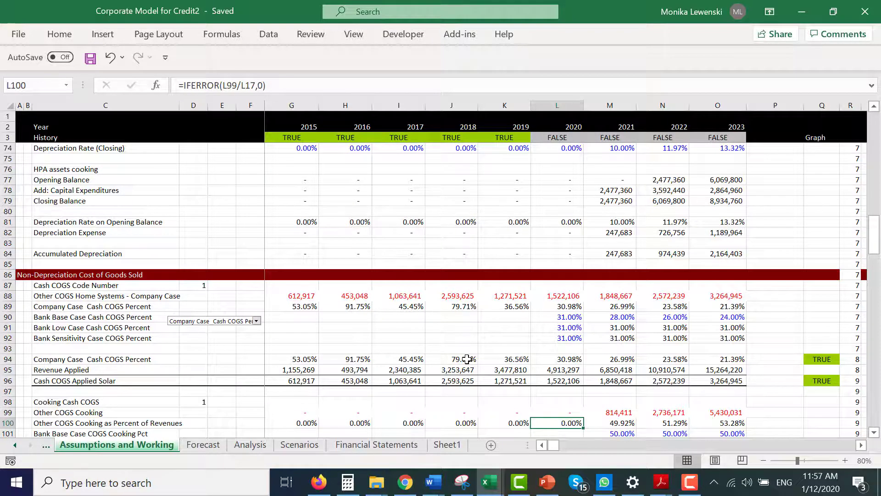
key("Page_Down")
key("Page_Down")
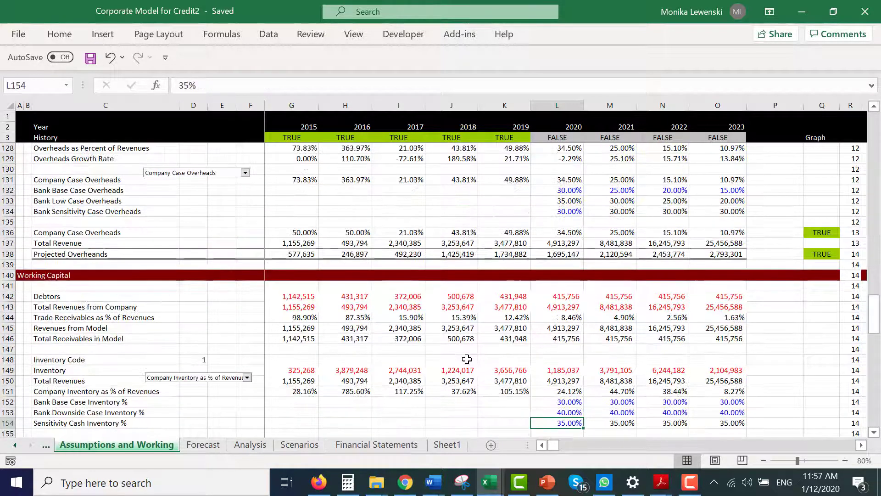
key("Page_Down")
Examine the Company Case sheet from the historic balance sheet to the direct cash flow statement and return to its start
key("ctrl+Page_Up")
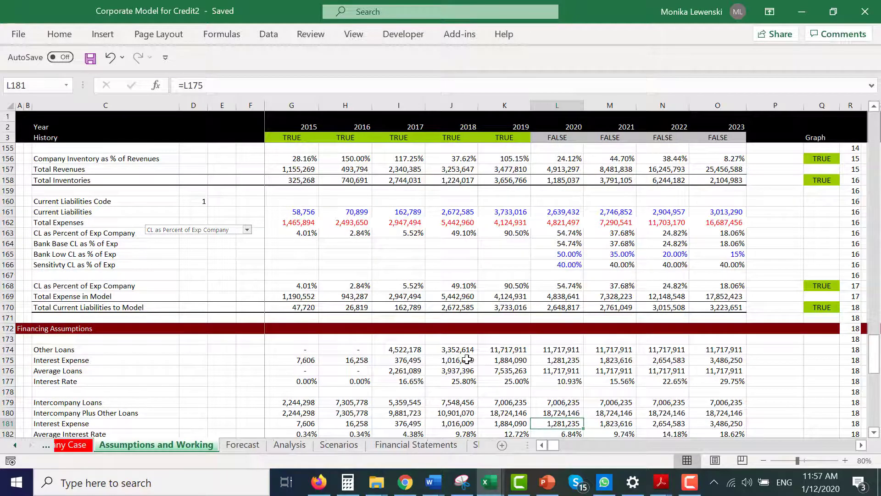
key("Page_Up")
key("Page_Up")
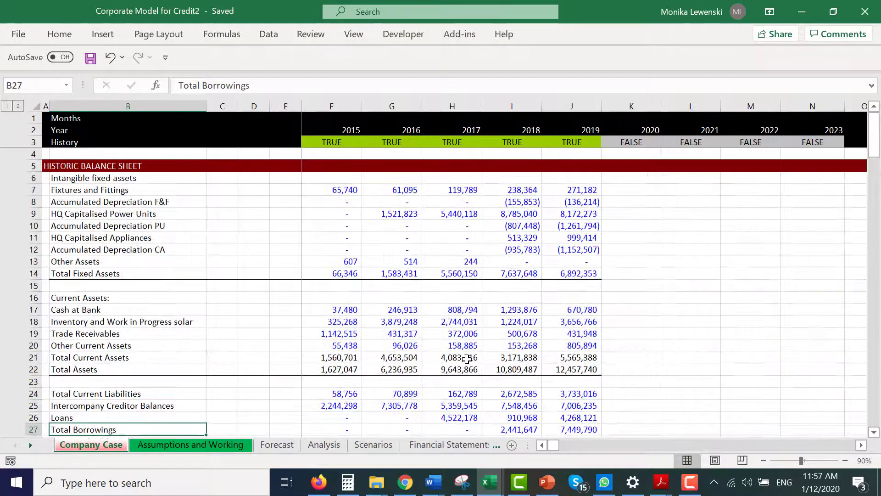
key("Page_Down")
key("Page_Down")
key("Page_Up")
key("Page_Up")
key("Page_Up")
key("Page_Up")
key("Page_Up")
key("Page_Up")
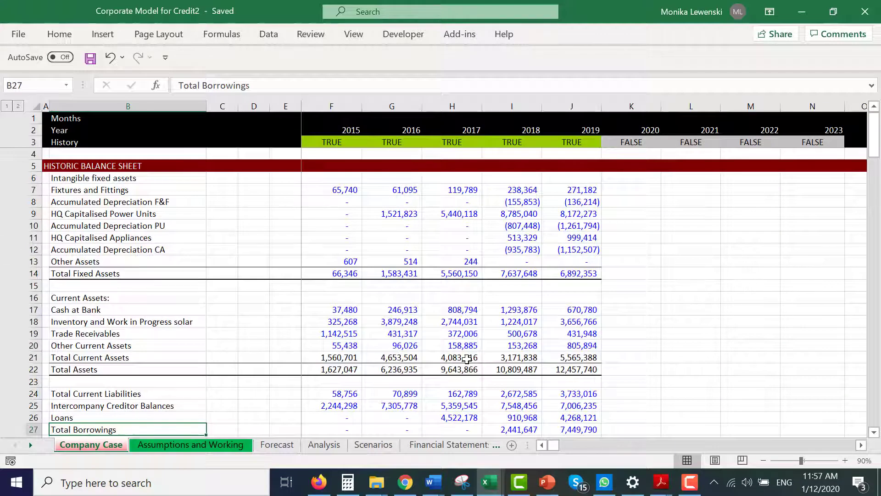
key("Page_Down")
key("Page_Down")
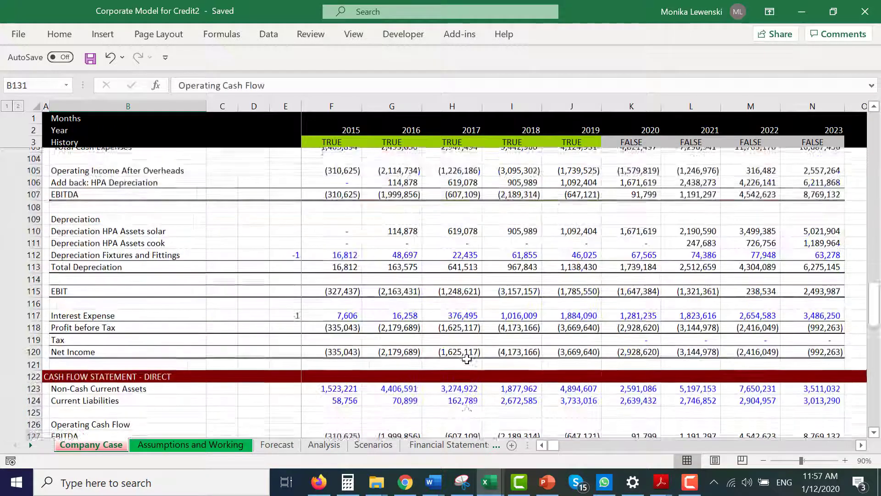
key("Page_Down")
key("Page_Up")
key("Page_Up")
key("Page_Up")
key("Page_Up")
key("Page_Up")
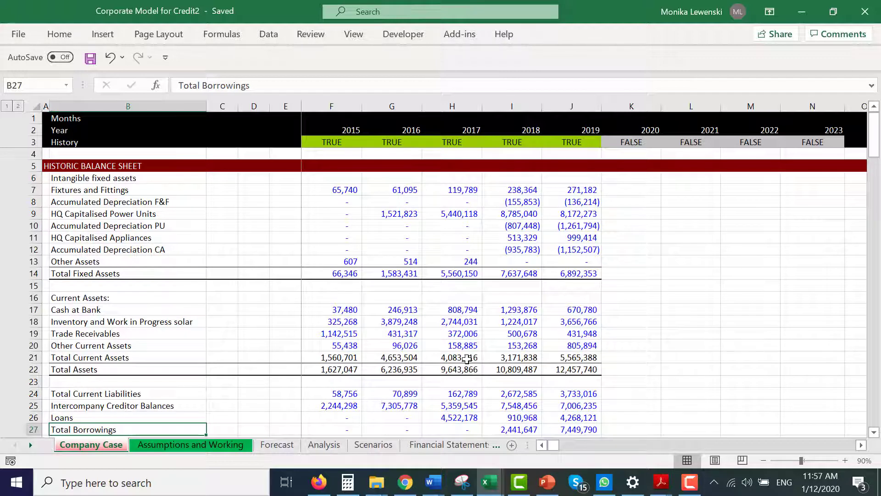
Return to the Assumptions and Working sheet and bring its Revenues section back into view
key("ctrl+Page_Down")
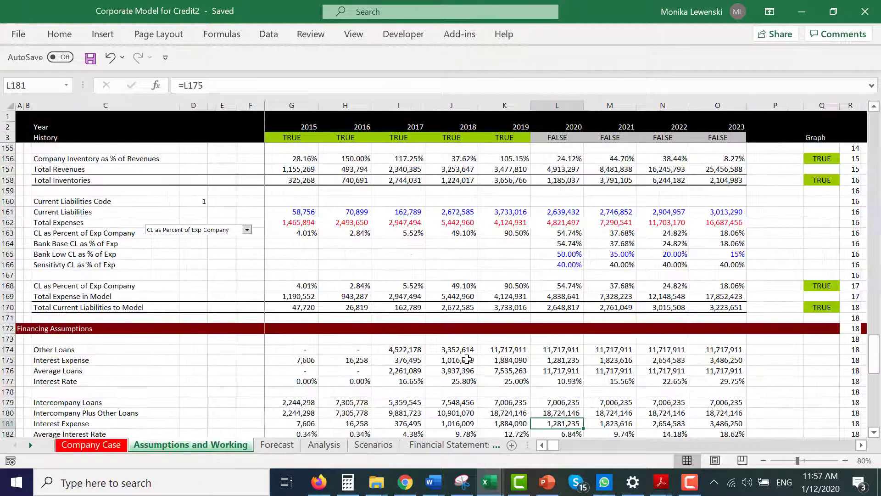
key("Page_Up")
key("Page_Up")
key("Page_Up")
key("Page_Up")
key("Page_Up")
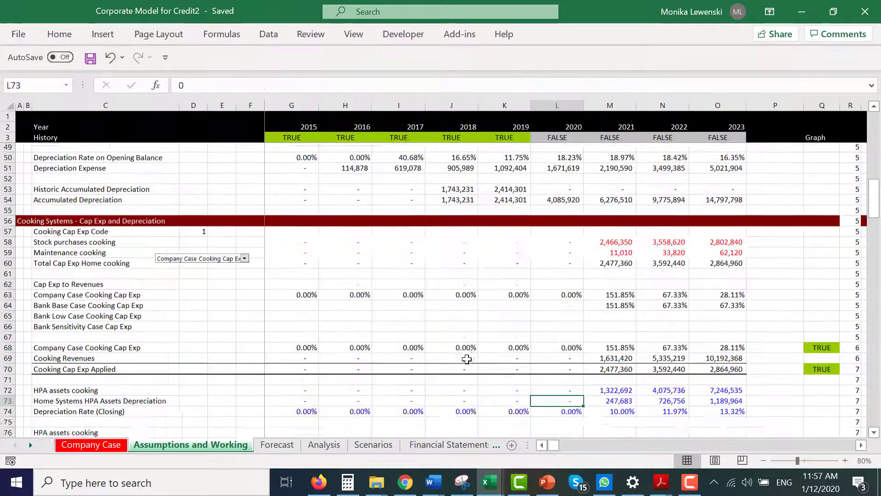
key("Up")
key("Up")
key("Up")
key("Up")
key("Up")
key("Up")
key("Up")
key("Up")
key("Up")
key("Up")
key("Up")
key("Up")
key("Up")
key("Up")
key("Up")
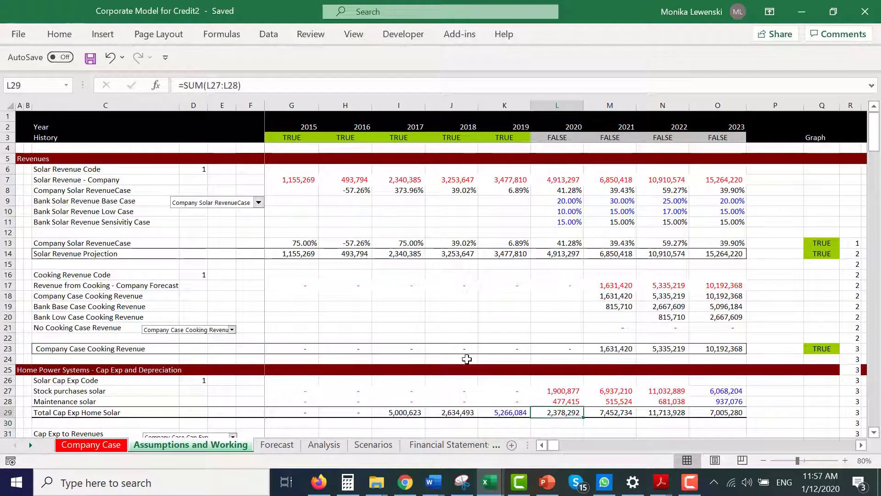
Select the 2020 Bank Solar Revenue Base Case cell and view the colouring options, closing them without colouring the sheet
key("Up")
key("Up")
key("Up")
key("Up")
key("Up")
key("Up")
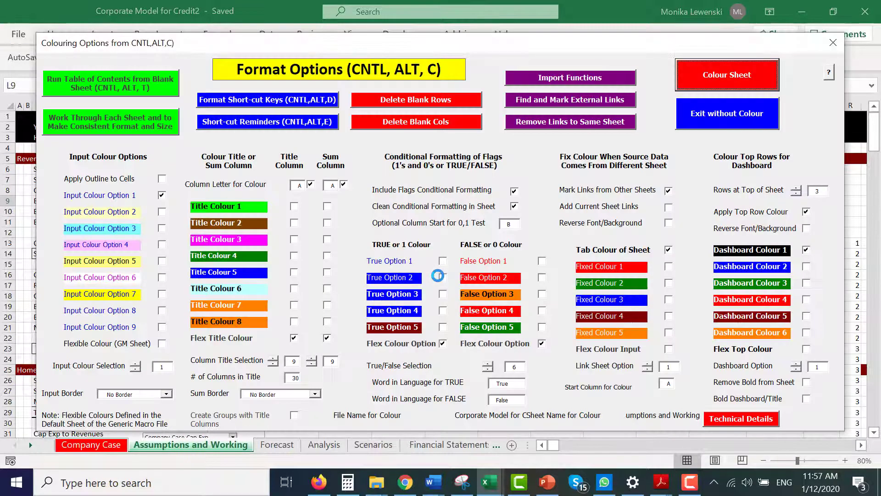
left_click(833, 42)
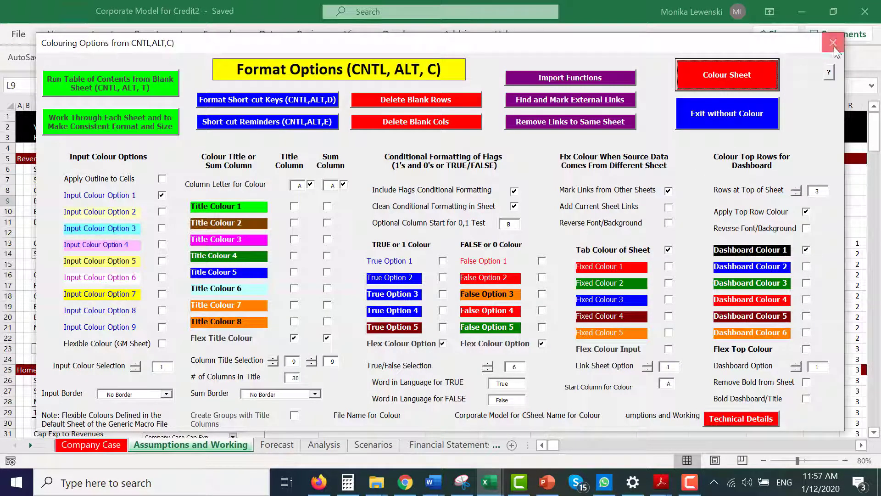
Switch to the Forecast sheet and go from the direct cash flow statement up to the historic balance sheet
left_click(405, 316)
key("Left")
key("Left")
key("Left")
key("Left")
key("Left")
key("Left")
key("Left")
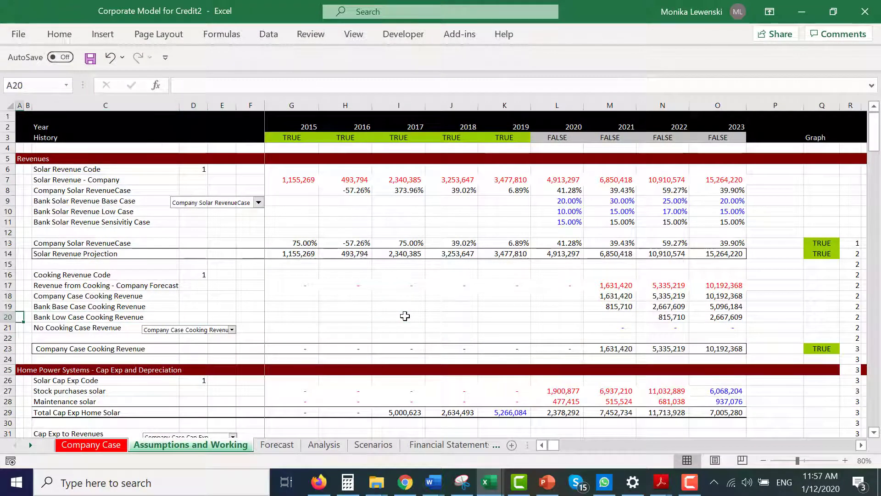
key("ctrl+Page_Down")
key("Page_Up")
key("Page_Up")
key("Page_Up")
key("Page_Up")
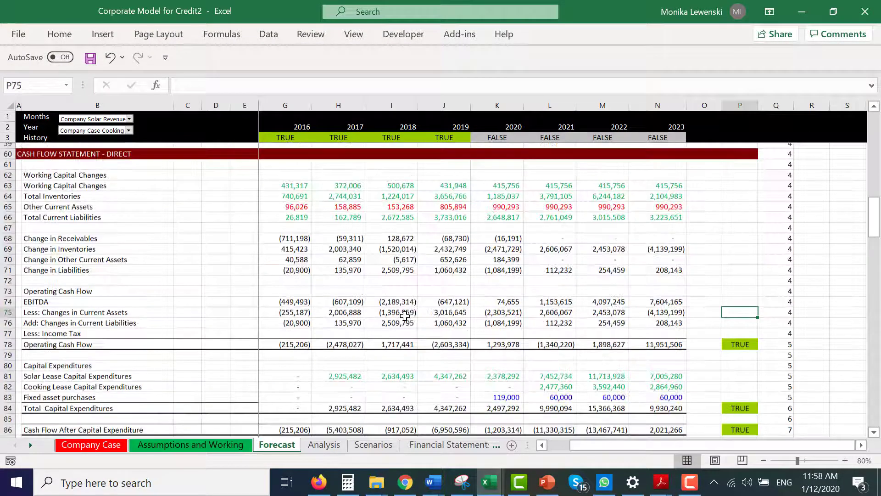
key("Left")
key("Left")
key("Left")
key("Left")
key("Left")
key("Left")
key("Left")
key("Left")
key("Left")
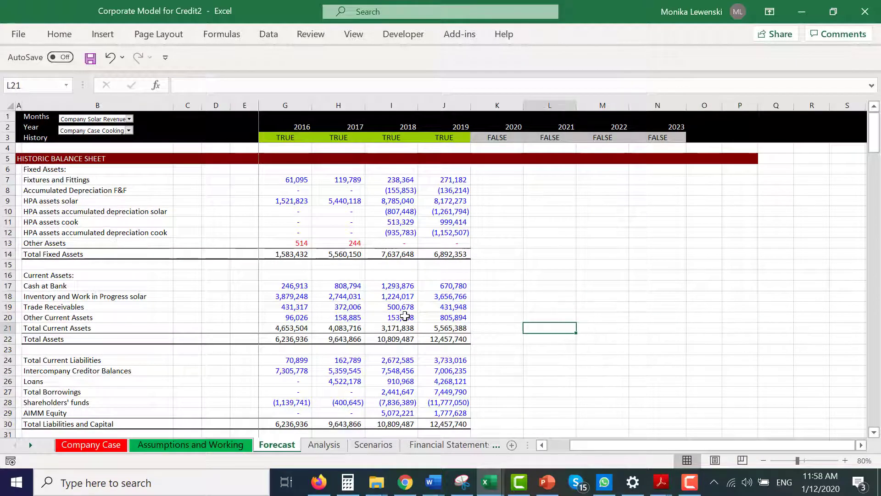
Examine the Forecast sheet's income statement, moving upward through EBITDA to the revenue lines
key("Page_Down")
key("Up")
key("Up")
key("Up")
key("Up")
key("Up")
key("Up")
key("Up")
key("Up")
key("Up")
key("Up")
key("Up")
key("Up")
key("Up")
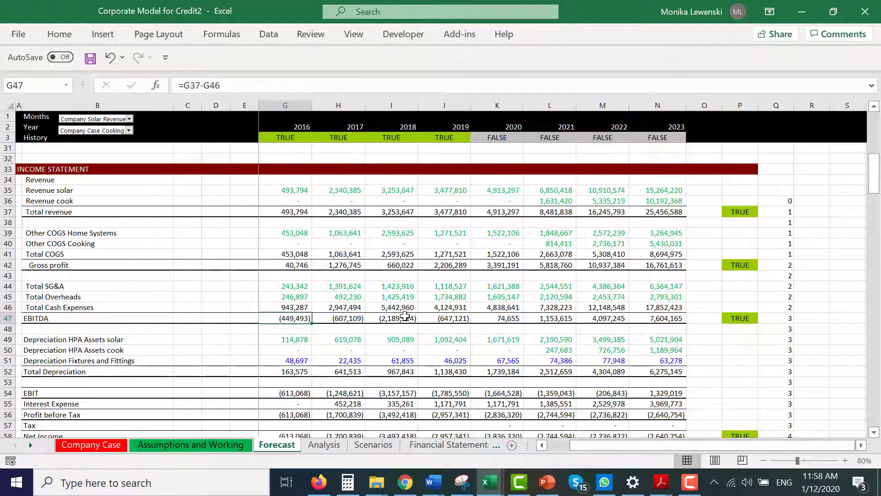
Return to the Assumptions and Working sheet and inspect the formula behind the applied solar revenue case label in C13
key("ctrl+Page_Up")
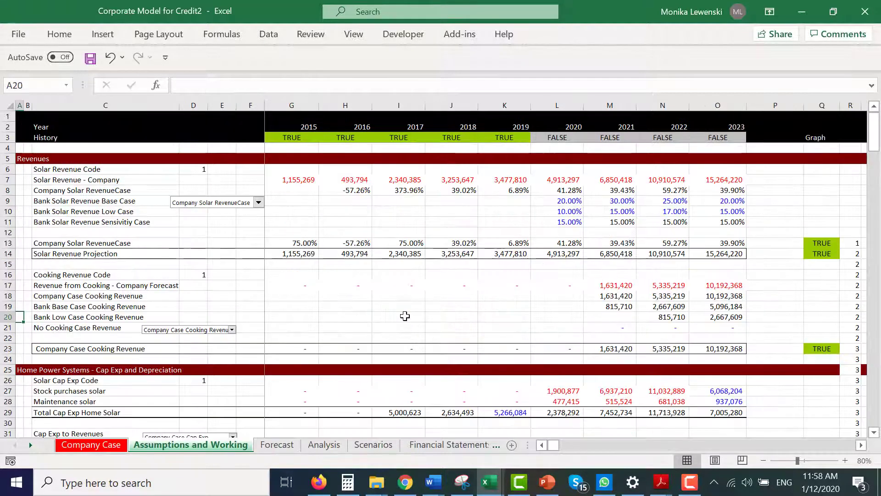
key("Up")
key("Up")
key("Up")
key("Up")
key("Up")
key("Up")
key("Up")
key("Right")
key("Right")
key("Right")
key("Right")
key("Right")
key("Right")
key("Right")
key("Right")
key("Right")
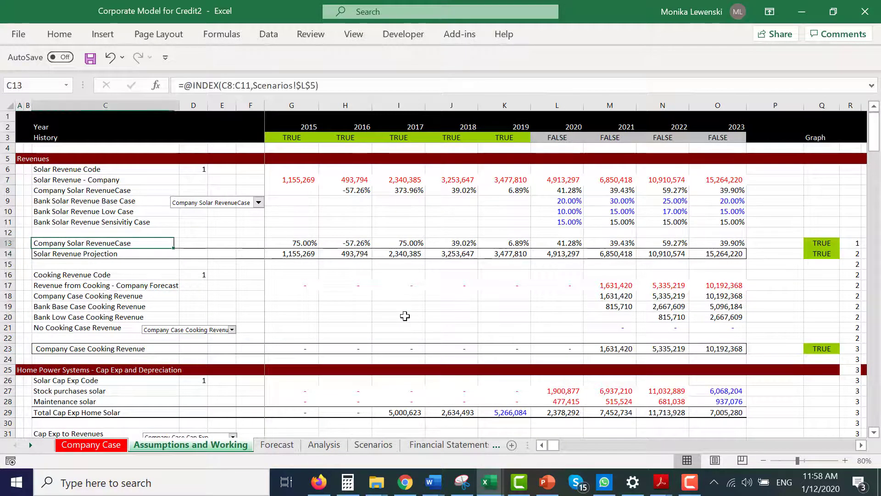
Check the Forecast income statement's 2016 source links for solar revenue, cooking revenue and home systems cost of goods sold
key("ctrl+Page_Down")
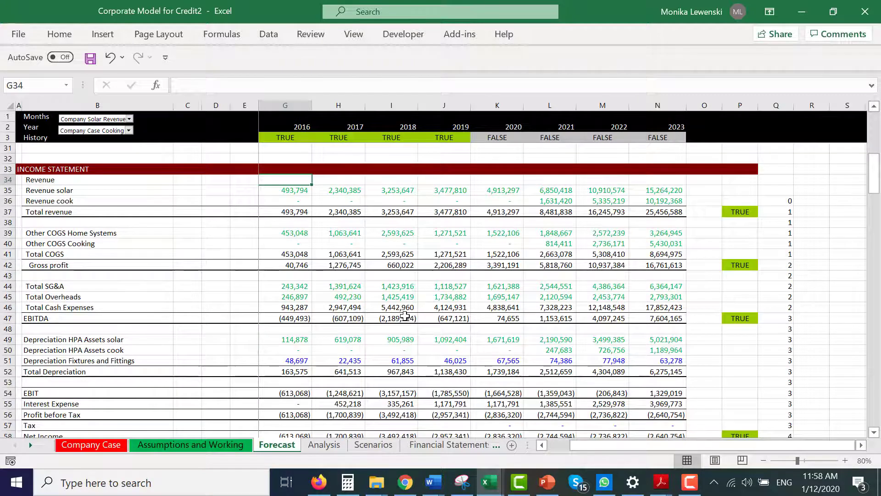
key("Page_Up")
key("Page_Down")
key("Down")
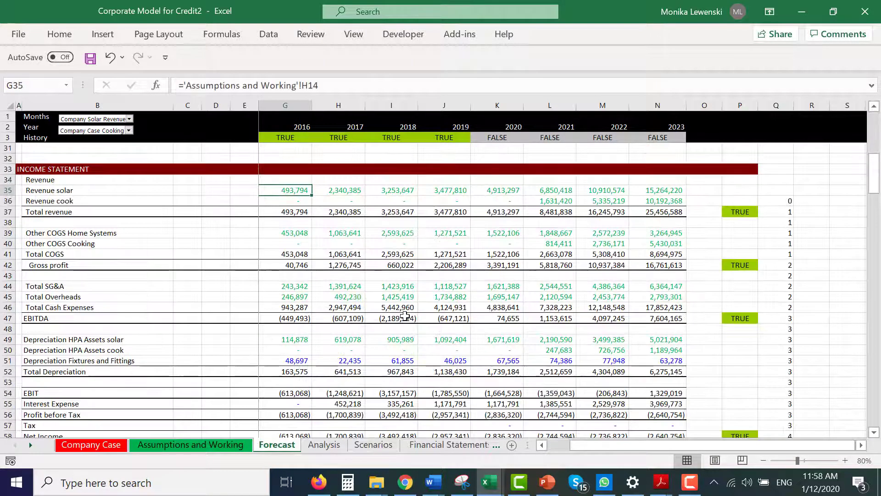
key("Down")
key("Down")
key("Up")
key("Up")
key("Down")
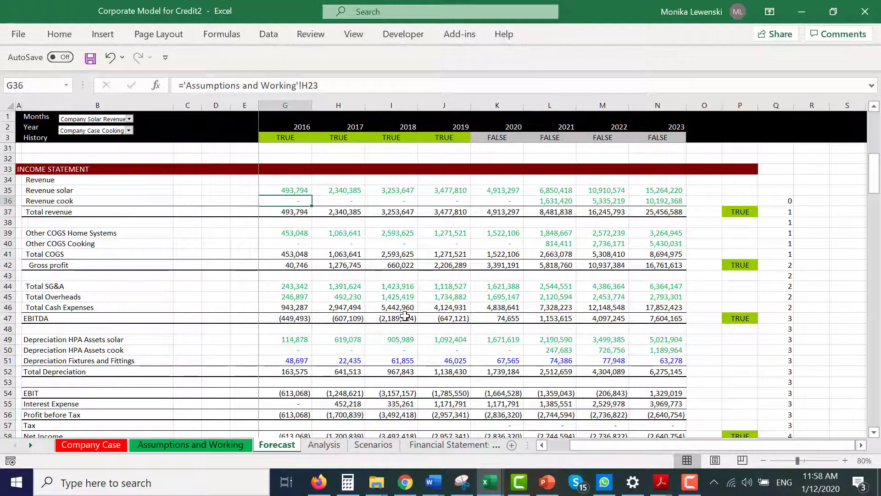
key("Down")
key("Down")
key("Down")
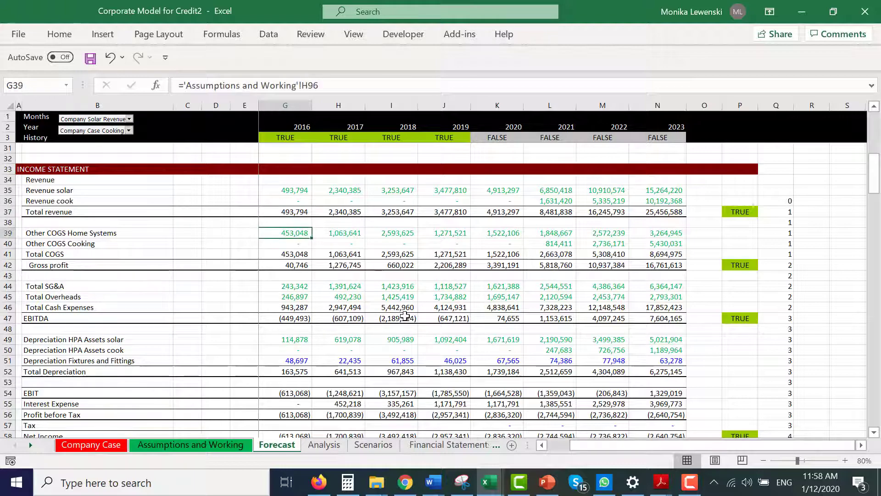
Return to the Assumptions and Working sheet and locate the company case percentages under Non-Depreciation Cost of Goods Sold
key("ctrl+bracketleft")
key("Down")
key("Down")
key("Down")
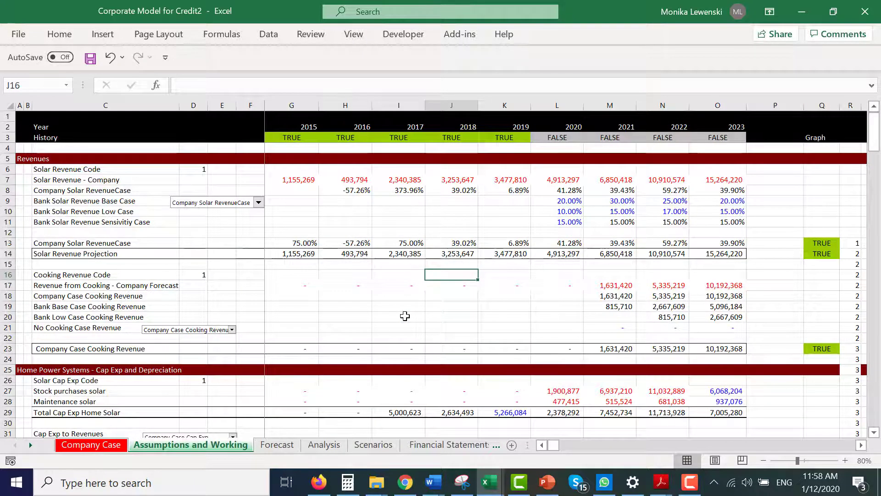
key("Page_Down")
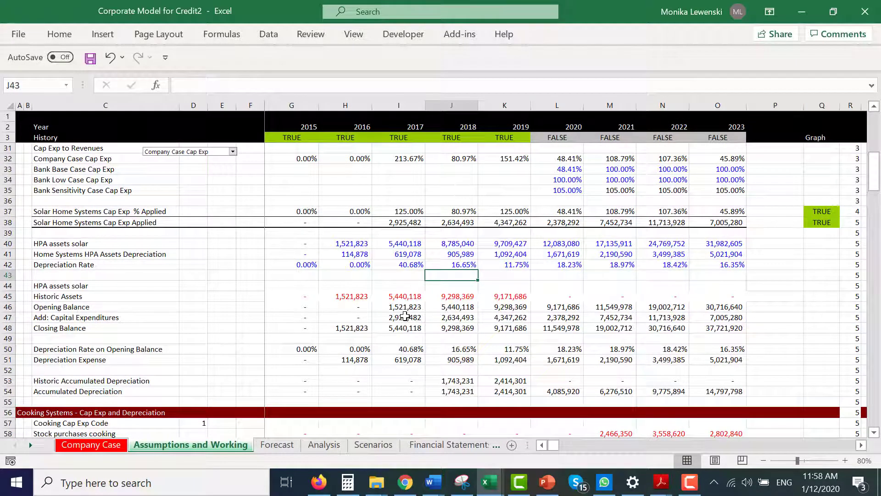
key("Page_Down")
key("Page_Down")
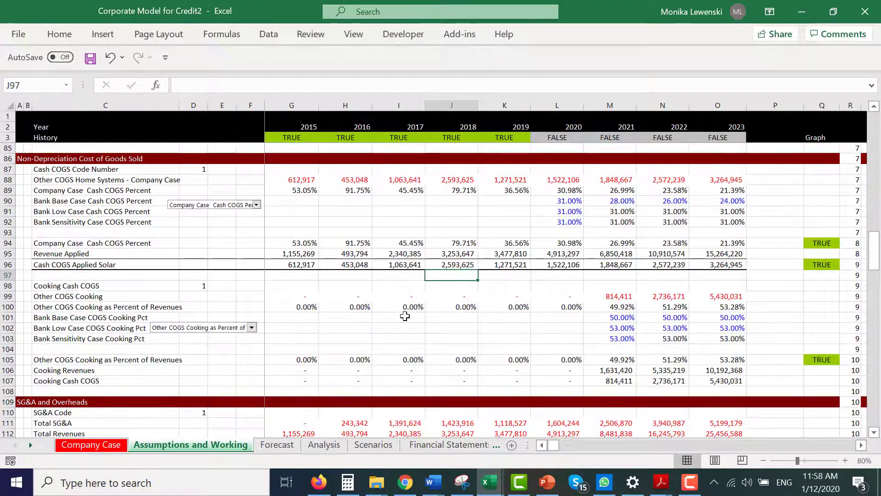
key("Left")
key("Left")
key("Up")
key("Up")
key("Up")
key("Up")
key("Up")
key("Up")
key("Up")
key("Up")
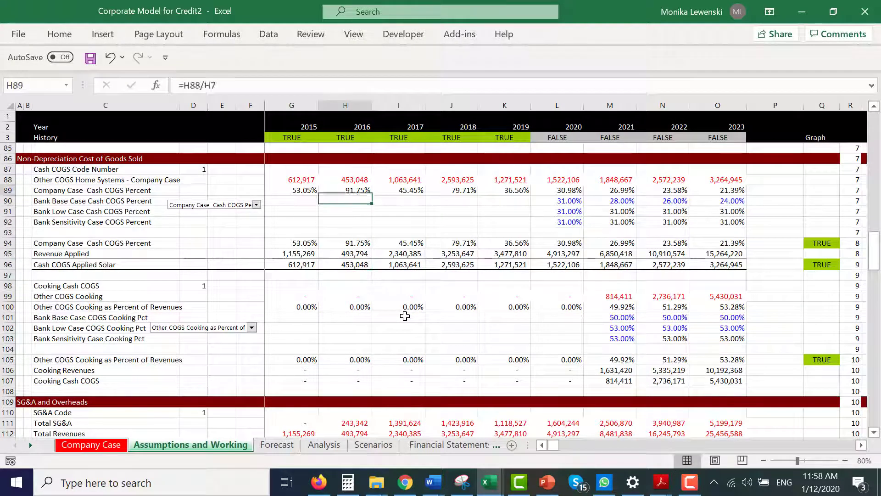
Inspect the 2020 company case cash COGS percentage and select its 2020 to 2023 values
key("Right")
key("Right")
key("Right")
key("Right")
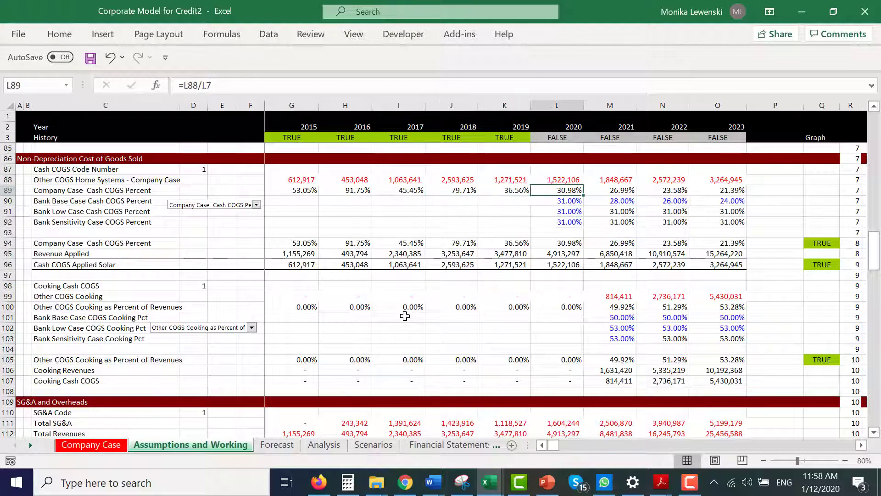
key("Right")
key("Down")
key("Left")
key("Up")
key("shift+Right")
key("shift+Right")
key("shift+Right")
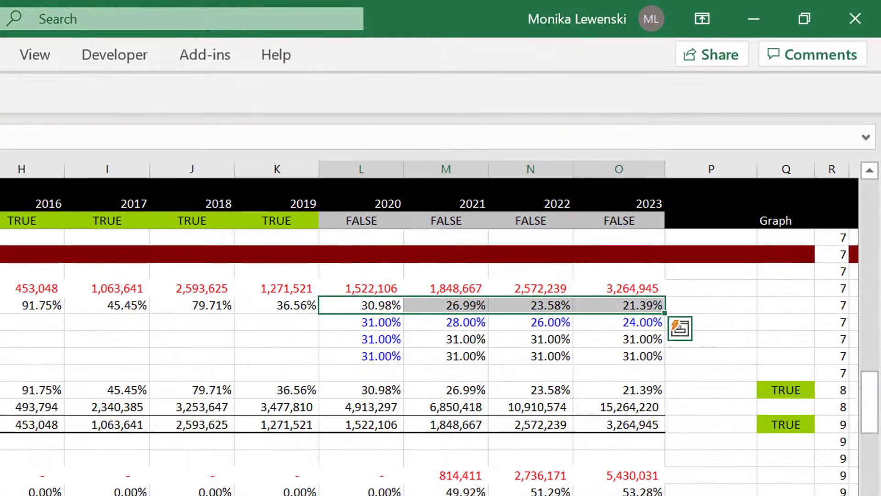
Compare the cash COGS percentages of the bank base, low and sensitivity cases
key("Down")
key("Right")
key("Down")
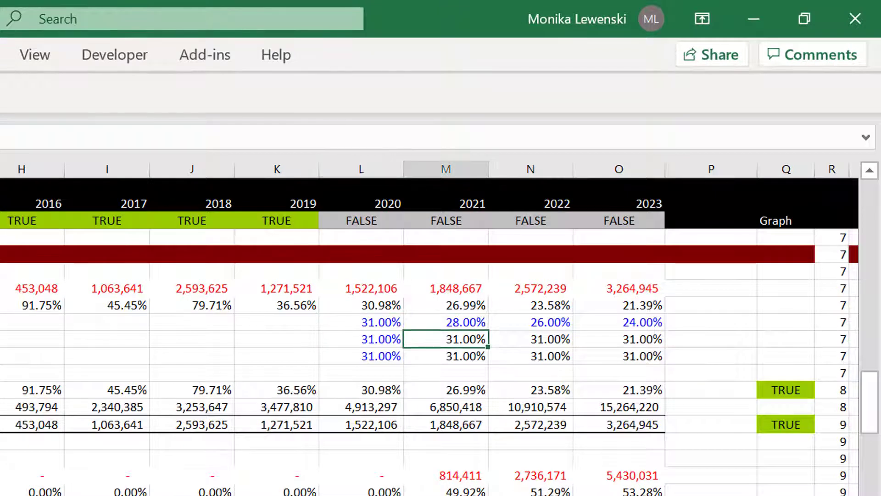
key("Left")
key("Up")
key("Down")
key("Down")
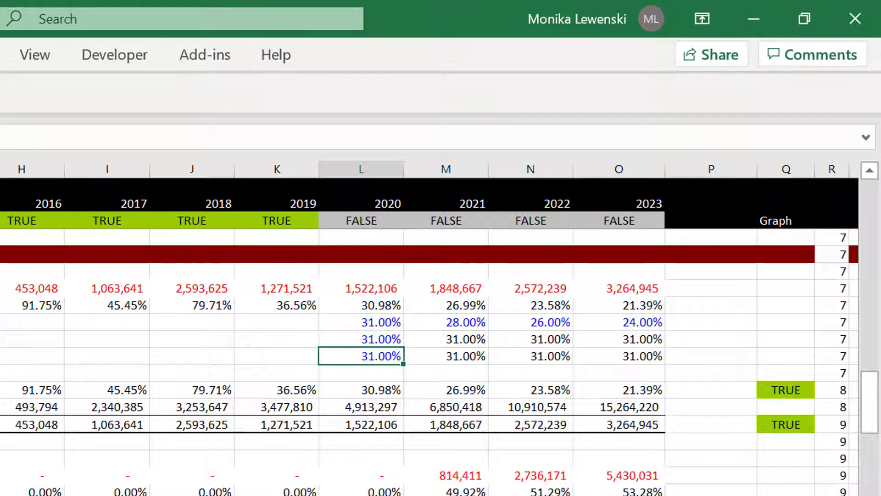
Inspect the 2020 formulas for the revenue applied and the applied solar cash COGS
key("Down")
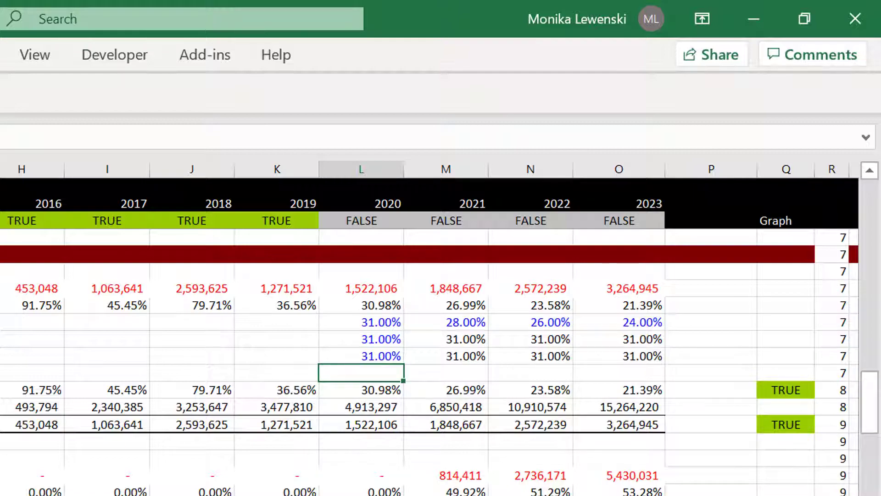
key("Down")
key("Down")
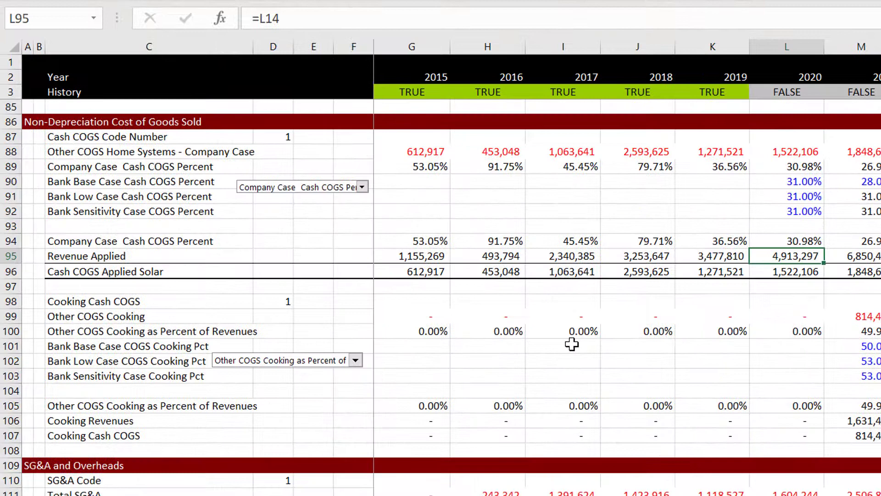
key("Down")
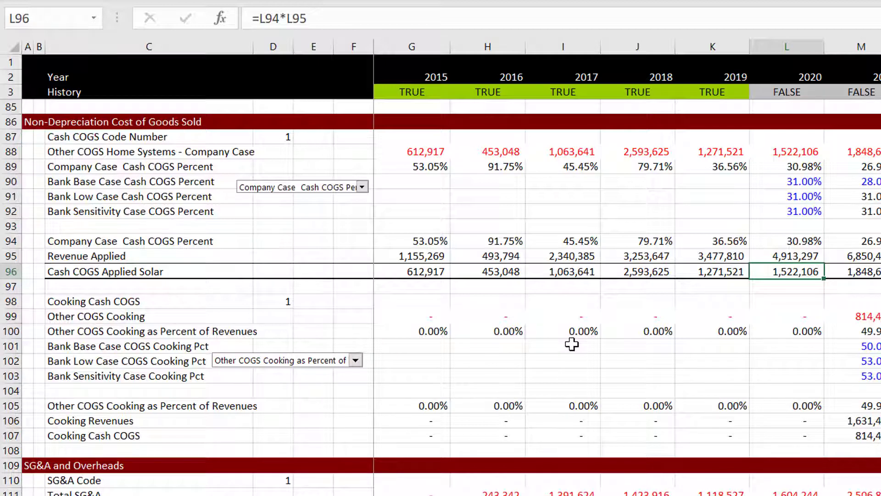
Examine the SG&A section's 2020 case percentages, company revenue link and growth rate formula
key("Down")
key("Page_Down")
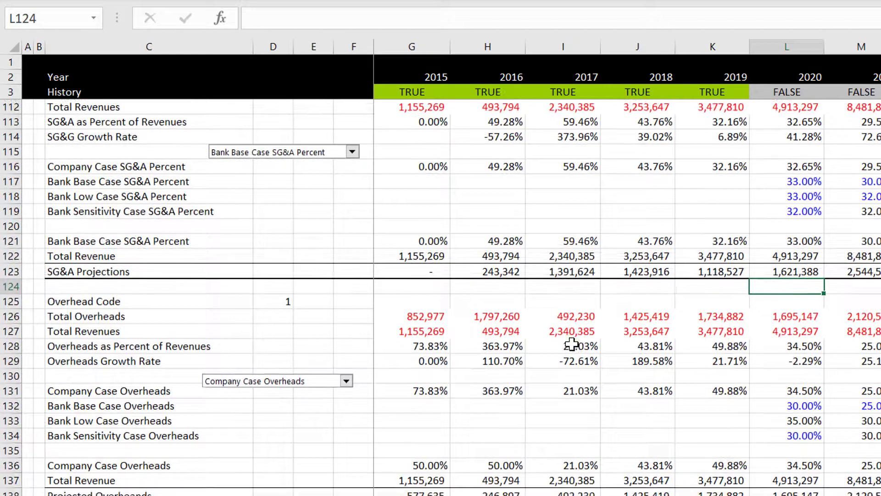
key("Up")
key("Up")
key("Up")
key("Up")
key("Up")
key("Up")
key("Up")
key("Up")
key("Up")
key("Up")
key("Up")
key("Up")
key("Up")
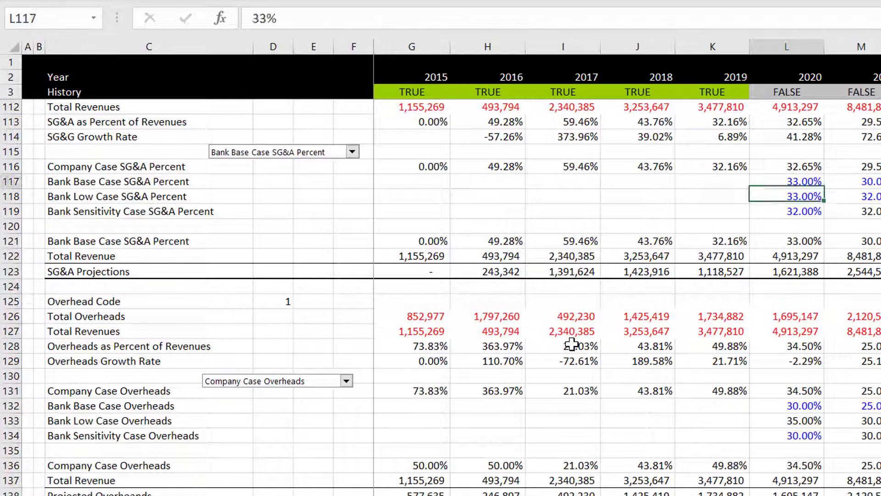
key("Up")
key("Down")
key("Down")
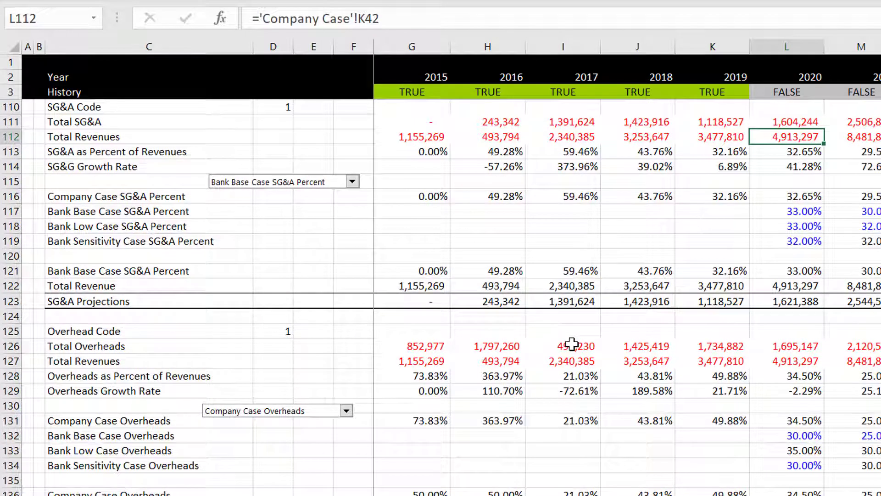
key("Down")
key("Down")
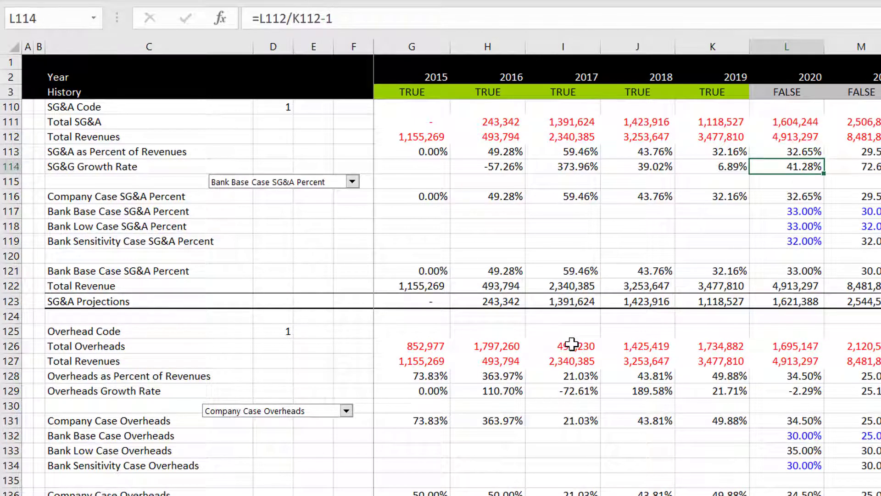
key("Down")
key("Down")
Look through the Working Capital section and those below it, and return to the Revenues section
key("Page_Down")
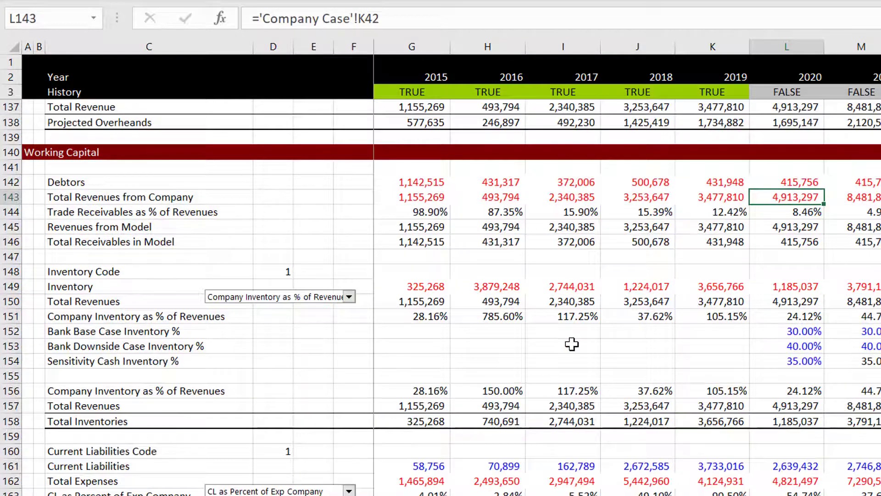
key("Page_Down")
key("Page_Down")
key("Page_Up")
key("Page_Up")
key("Page_Up")
key("Page_Up")
key("Page_Up")
key("Page_Up")
key("Page_Up")
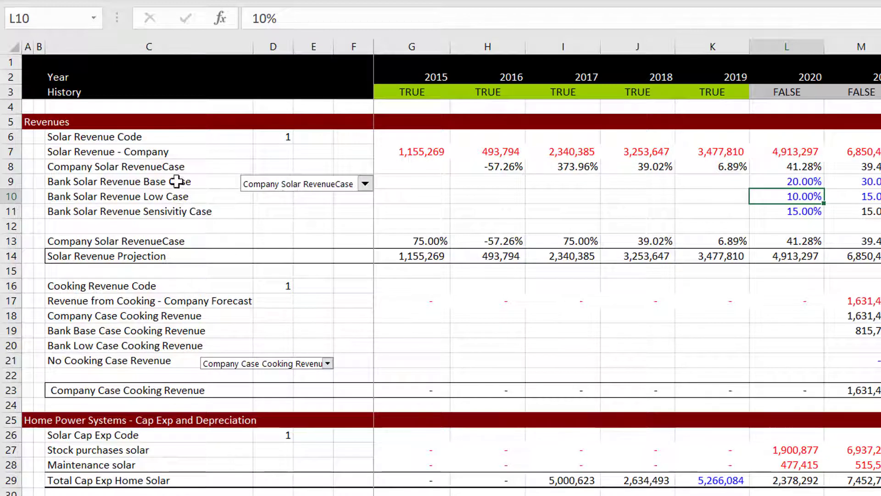
Highlight the four solar revenue case names in C8:C11, from the company case to the bank sensitivity case
left_click(55, 183)
key("Up")
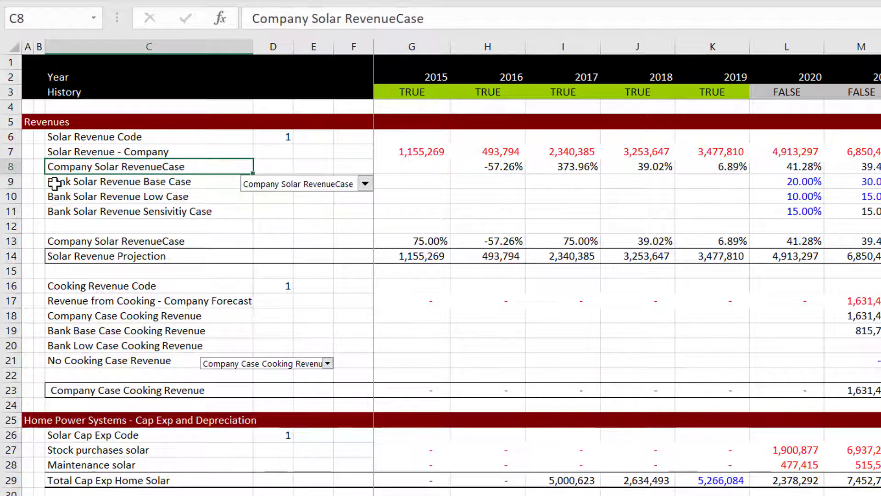
key("shift+Down")
key("shift+Down")
key("shift+Down")
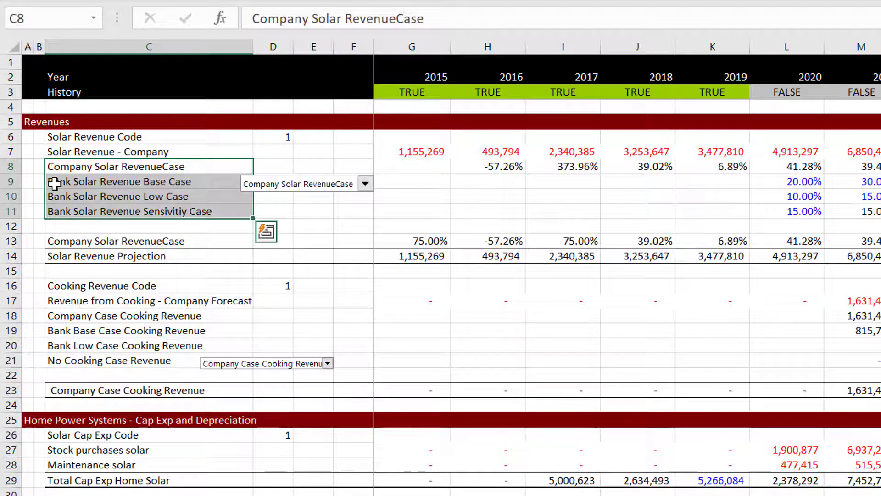
left_click(338, 338)
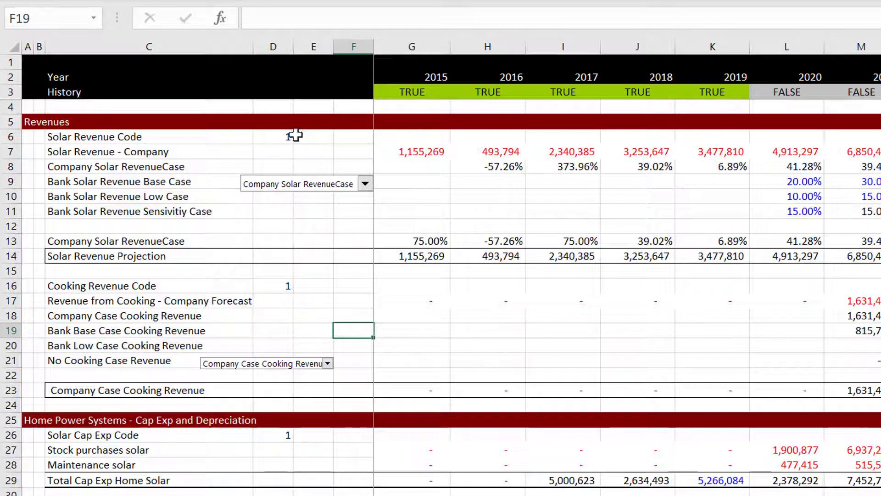
Inspect the Solar Revenue Code link and switch the solar revenue scenario to Bank Solar Revenue Base Case
left_click(276, 136)
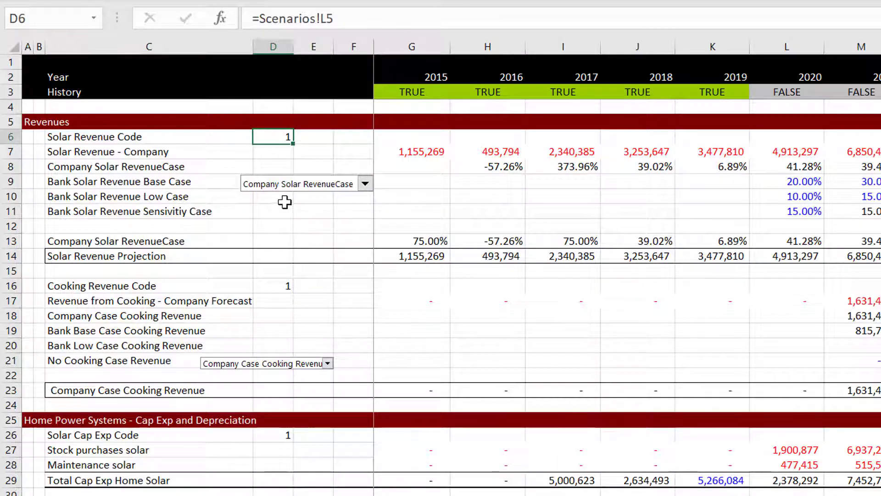
left_click(278, 184)
key("Down")
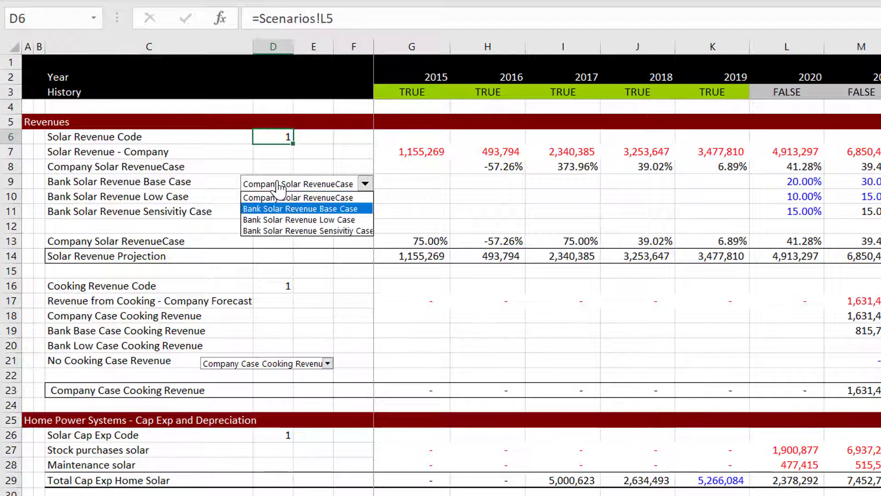
key("Return")
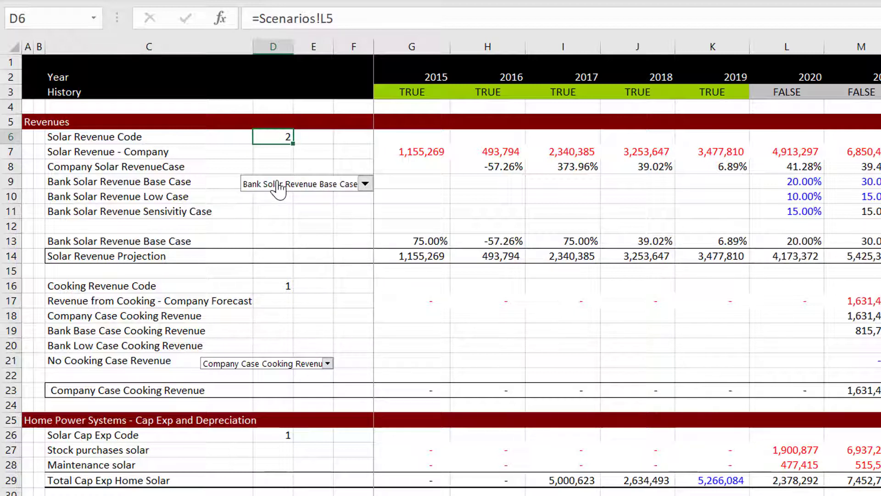
Set the solar revenue scenario back to Company Solar RevenueCase
left_click(279, 184)
left_click(279, 185)
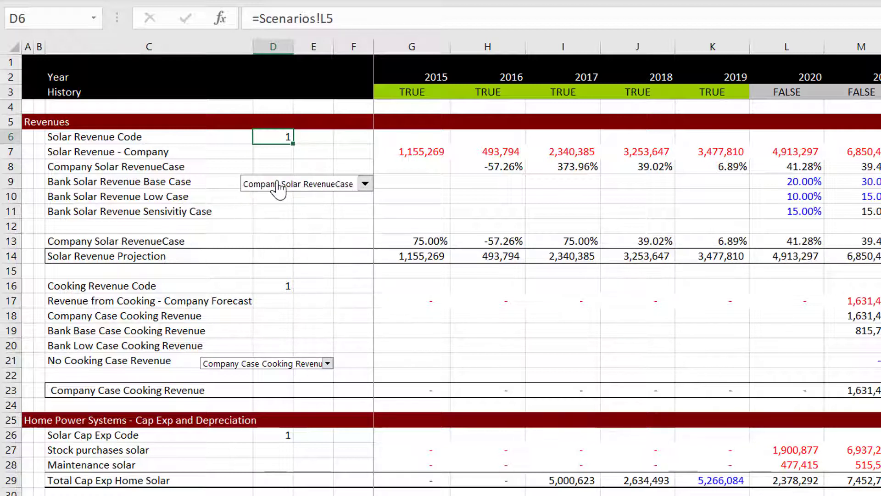
left_click(530, 282)
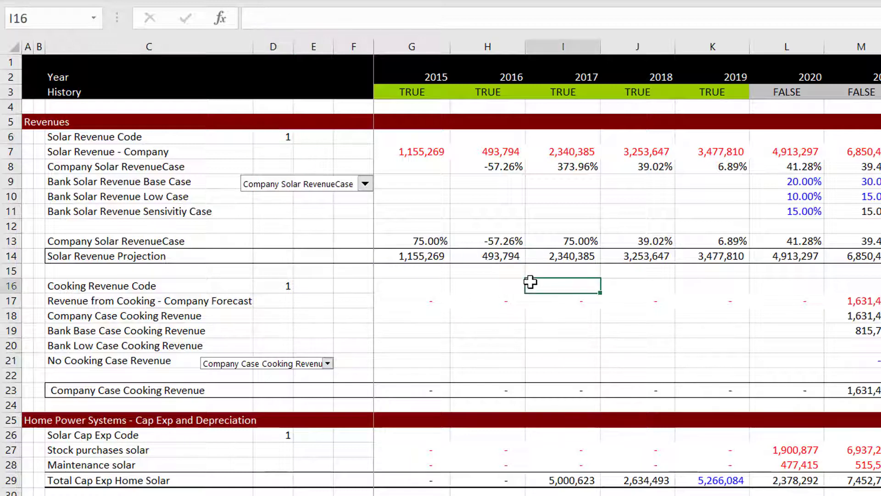
Inspect the formula behind the applied solar revenue growth in I13 and follow the row across to the 2020 forecast in L13
key("Up")
key("Up")
key("Up")
key("F2")
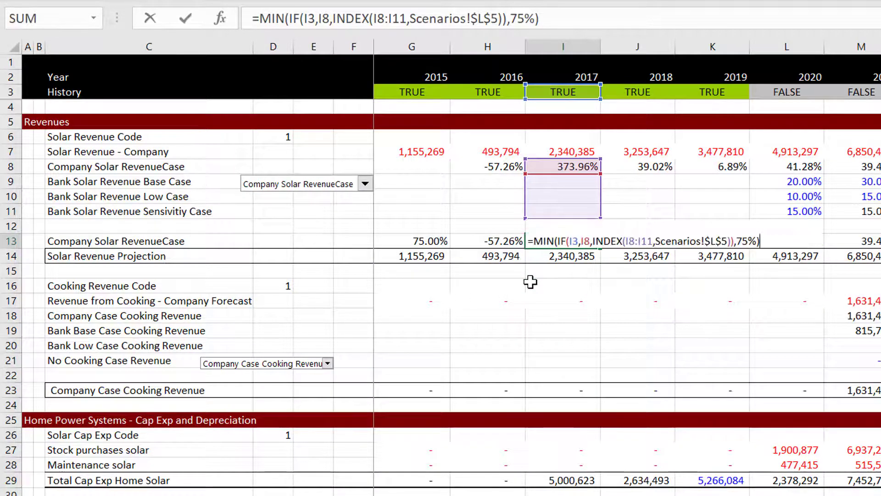
key("Escape")
key("Right")
key("Right")
key("Right")
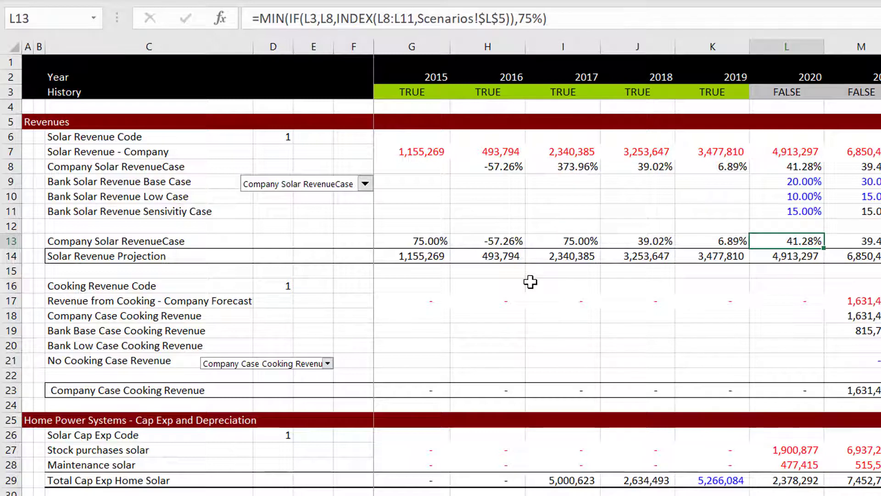
Look through the capital expenditure and depreciation sections for the home power systems and the cooking systems
key("Down")
key("Down")
key("Down")
key("Down")
key("Down")
key("Down")
key("Down")
key("Down")
key("Down")
key("Down")
key("Page_Down")
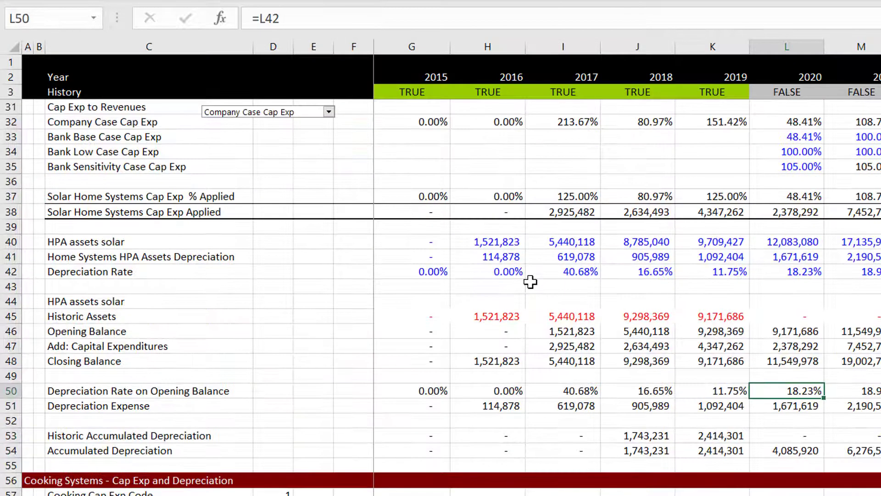
key("Up")
key("Up")
key("Page_Down")
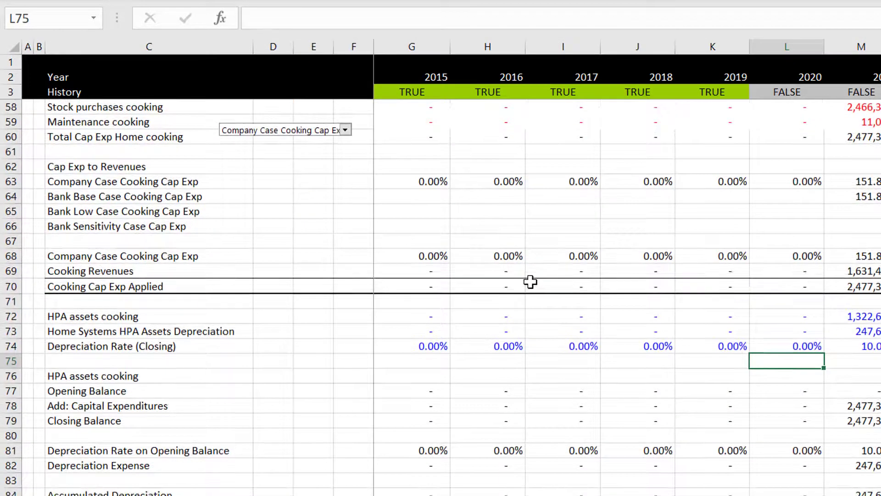
key("Up")
key("Up")
key("Up")
key("Down")
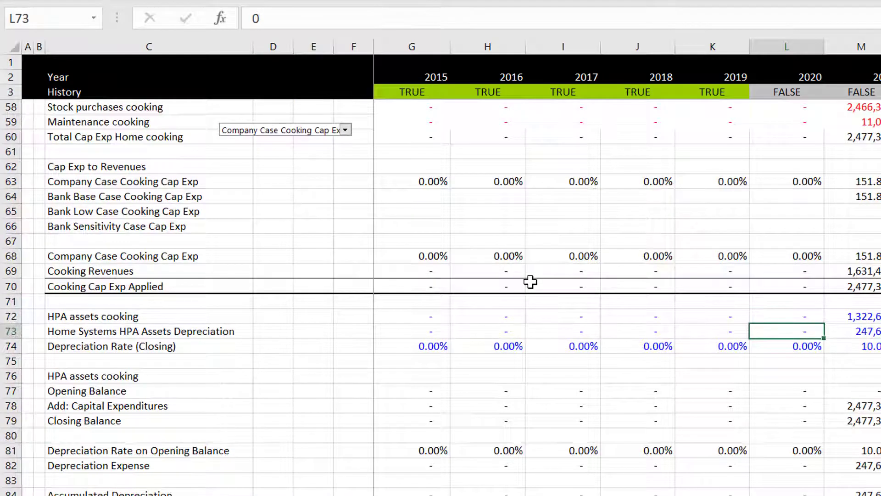
Go to the Non-Depreciation Cost of Goods Sold section and inspect the applied Cash COGS Percent formula in L94
key("Page_Down")
key("Up")
key("Up")
key("Up")
key("Up")
key("Up")
key("Up")
key("Up")
key("Up")
key("Up")
key("Up")
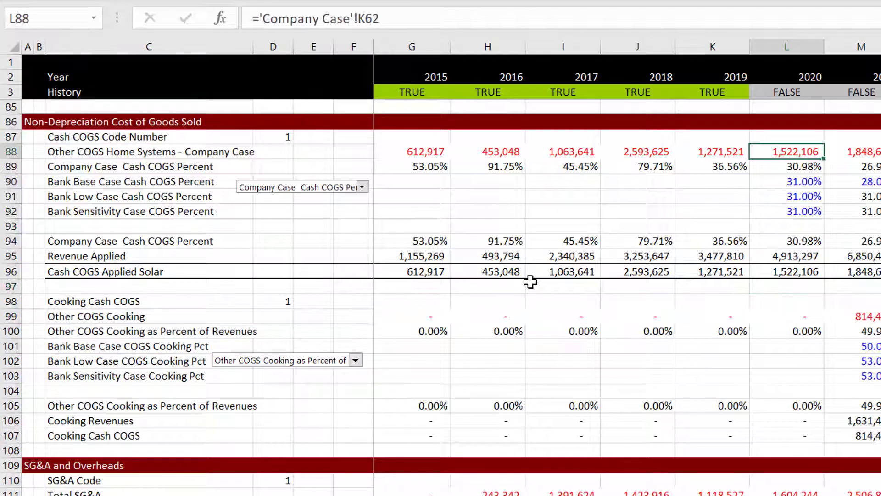
key("Down")
key("Down")
key("Down")
key("Down")
key("Down")
key("Down")
key("F2")
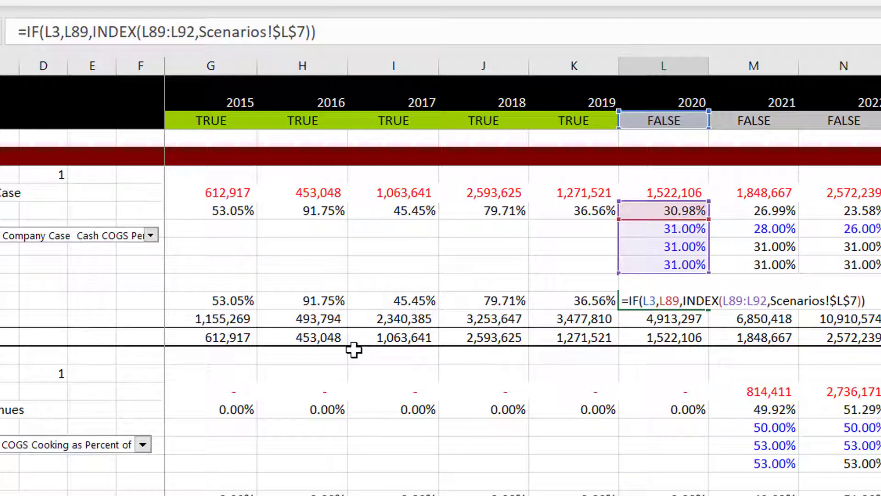
key("Escape")
Check the applied Cash COGS Percent formulas in row 94 for the historic years
key("Left")
key("Left")
key("Left")
key("Left")
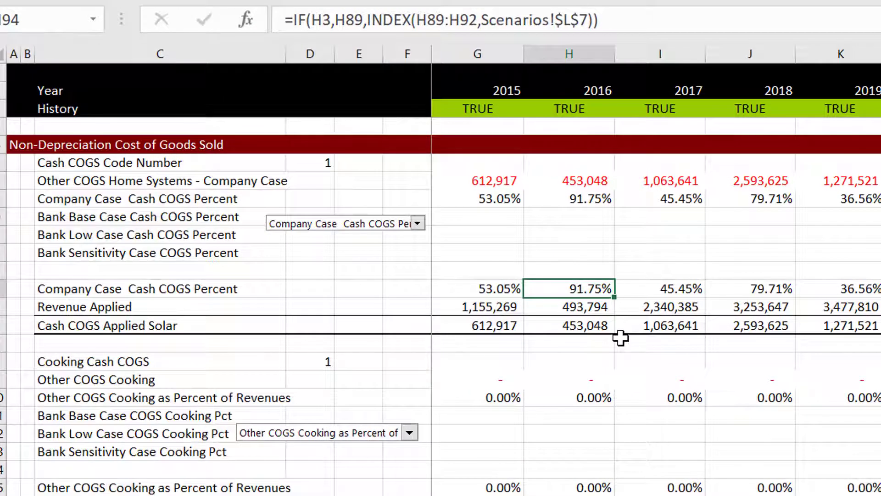
key("Right")
key("Right")
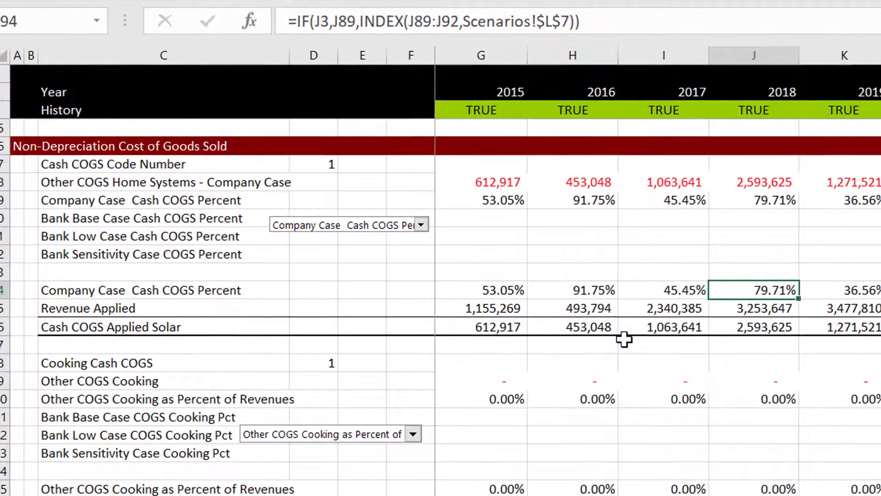
Open the Forecast sheet and go from the income statement down to the assets and liabilities of the balance sheet
key("ctrl+Page_Down")
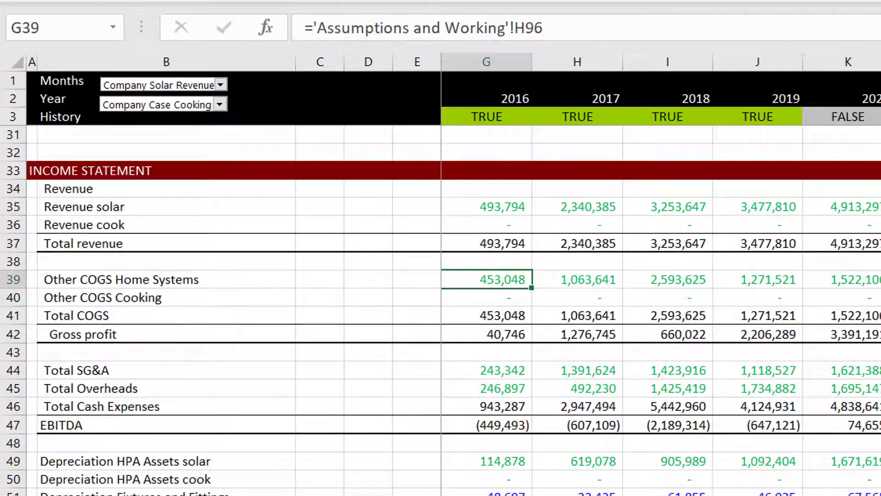
left_click(880, 352)
key("Page_Down")
key("Page_Down")
key("Page_Down")
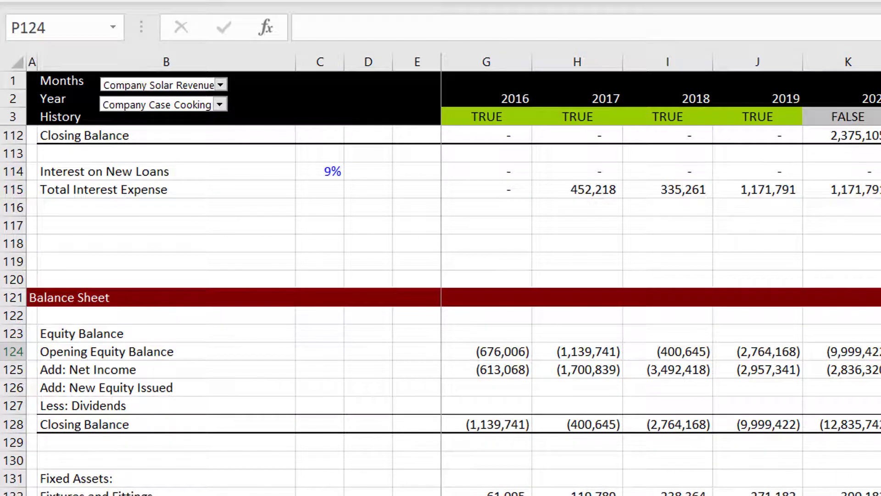
key("Page_Down")
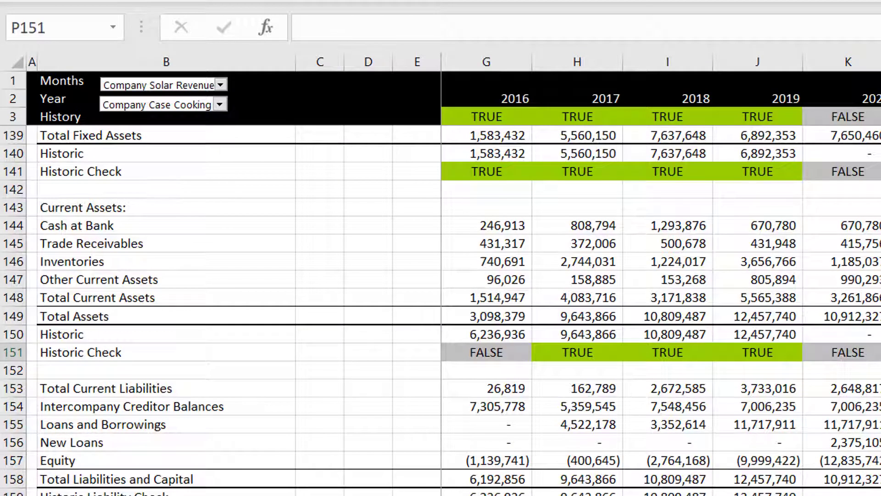
Check the links in the Loans and Borrowings and New Loans rows and enter TRUE in P156 beside New Loans
key("Down")
key("Down")
key("Down")
key("Down")
key("Left")
key("Left")
key("Left")
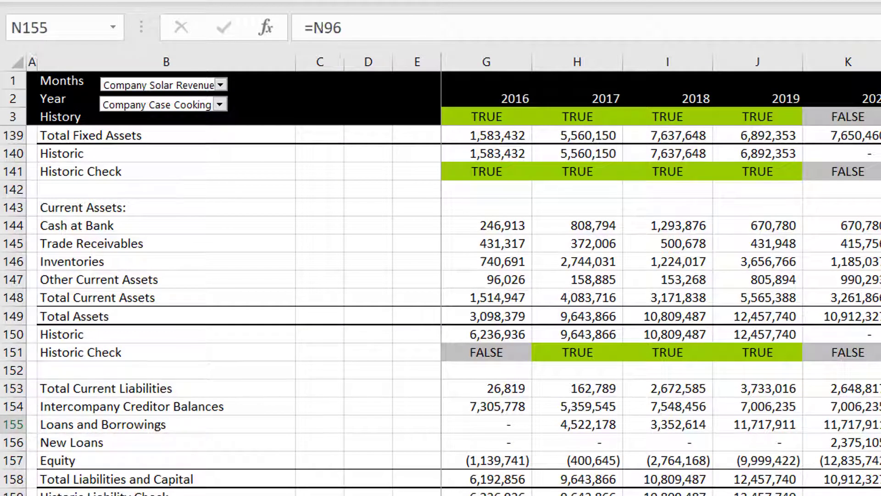
key("Down")
key("Left")
key("Left")
key("Right")
key("Right")
key("Right")
key("Right")
key("Right")
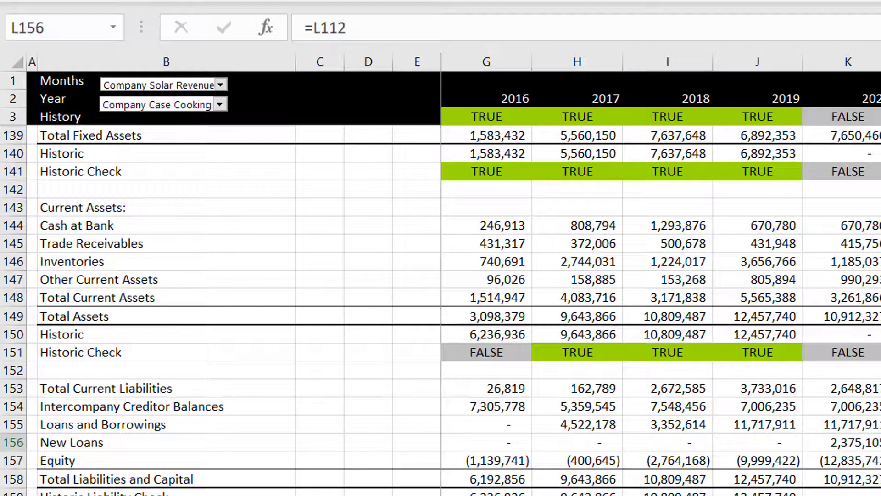
type("true")
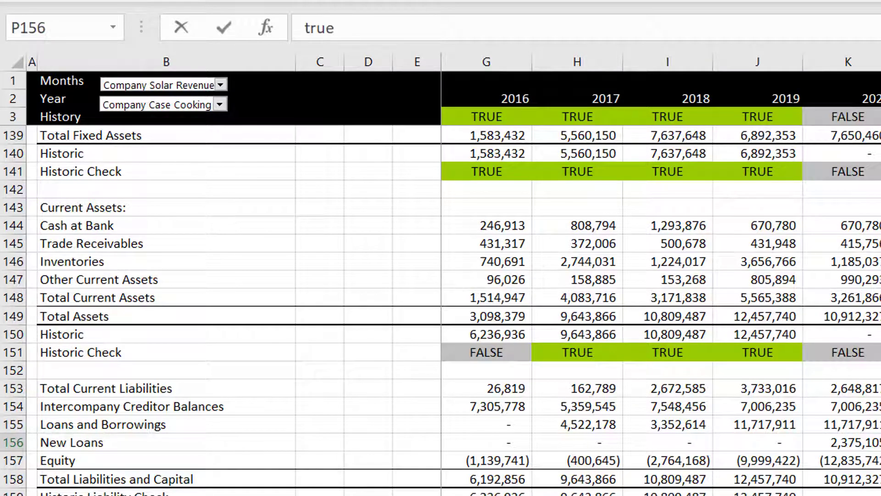
key("Return")
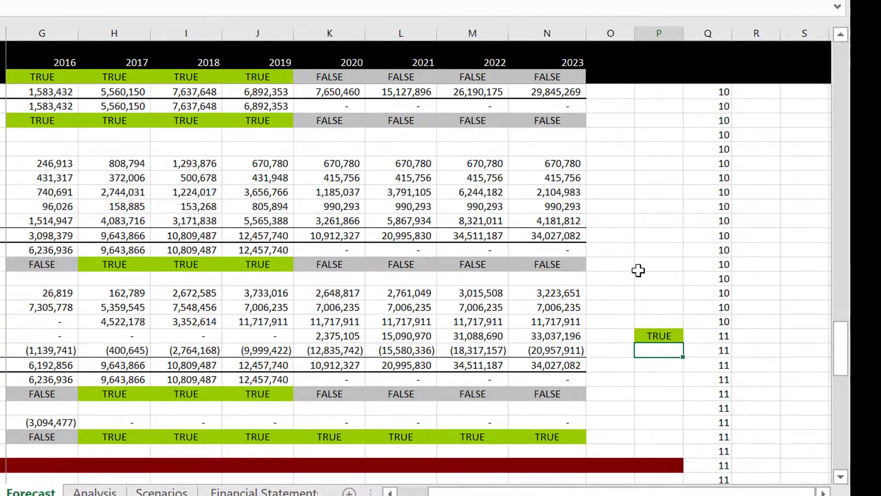
Look at the TRUE flags in column P beside the financial ratios and the running numbers in column Q
key("Page_Down")
key("Page_Up")
key("Page_Up")
key("Page_Up")
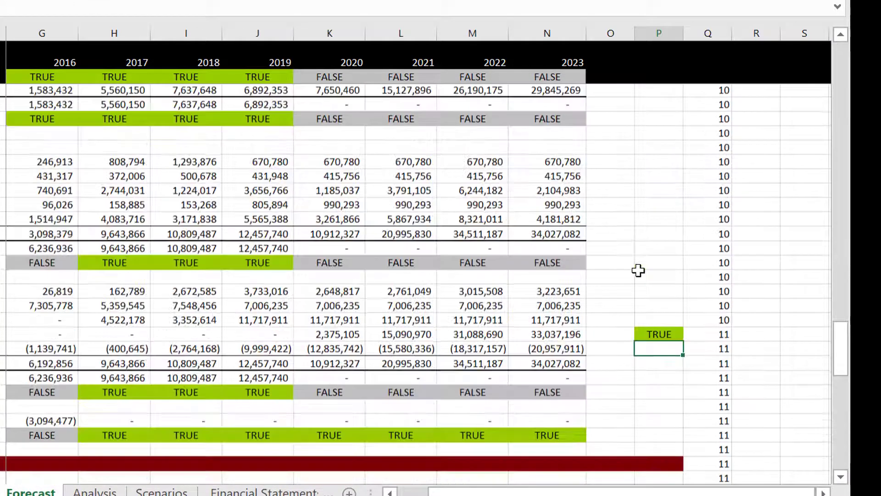
key("Page_Down")
key("Page_Down")
key("Page_Down")
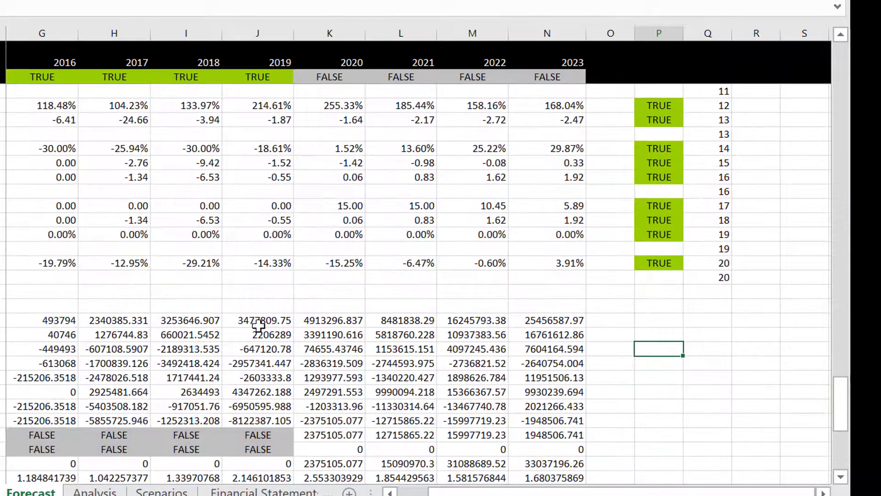
Inspect the MATCH formula in D182 that locates the Total revenue row from its code number
left_click(146, 377)
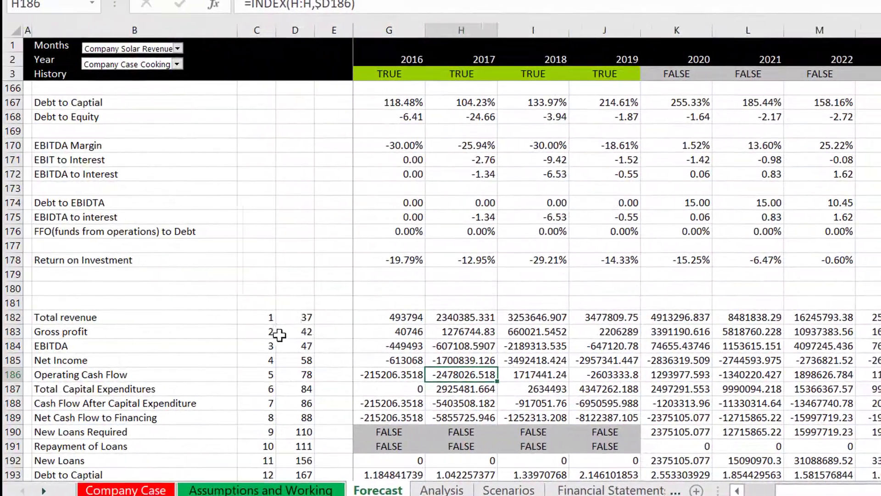
left_click(51, 319)
key("F2")
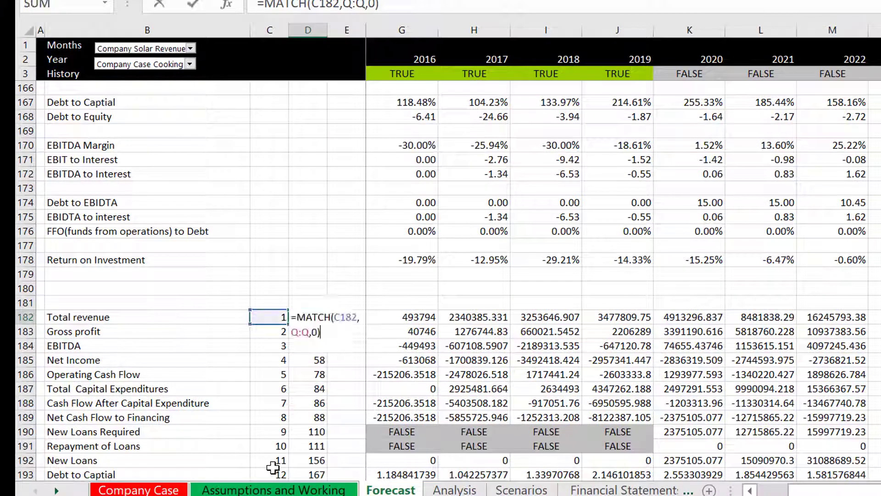
key("Escape")
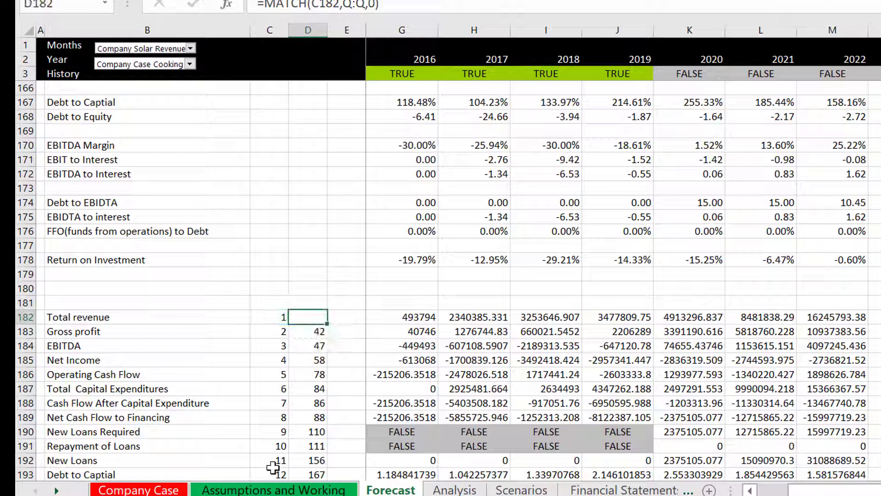
Undo the last entry in P156 and return to the numbered summary rows starting with Total revenue
key("ctrl+z")
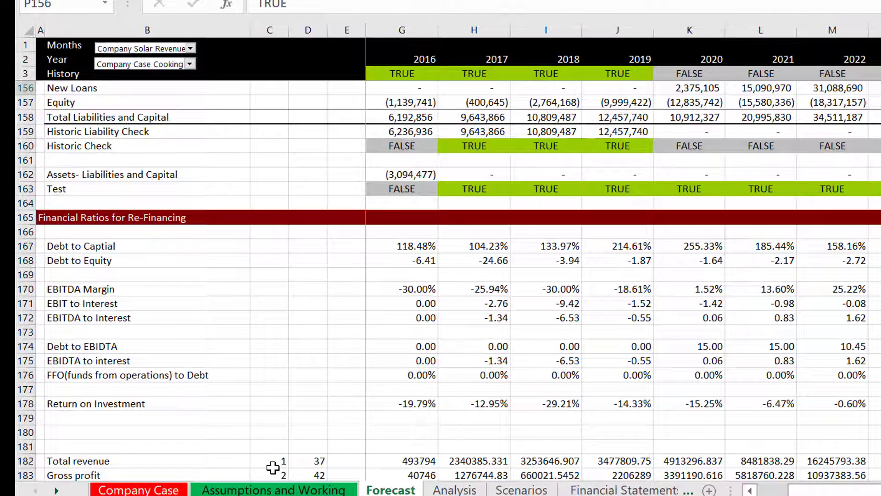
left_click(338, 433)
key("Down")
key("Down")
key("Down")
key("Down")
key("Down")
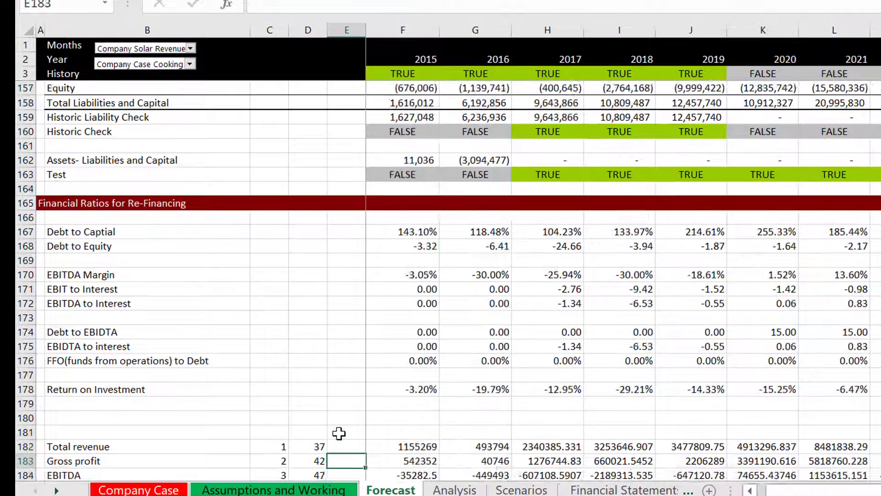
key("Down")
key("Down")
Inspect the INDEX formulas for Total revenue in F182 and G182 and look at the code number selector and projection rows below
double_click(405, 390)
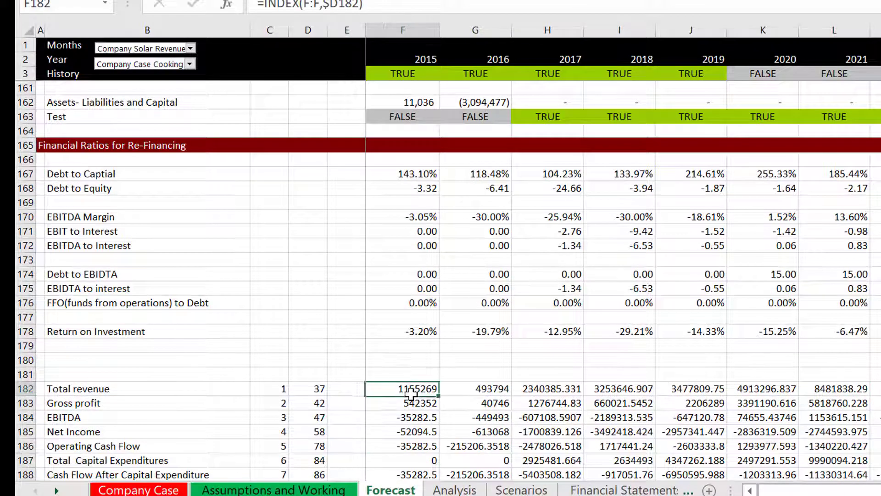
key("Tab")
key("F2")
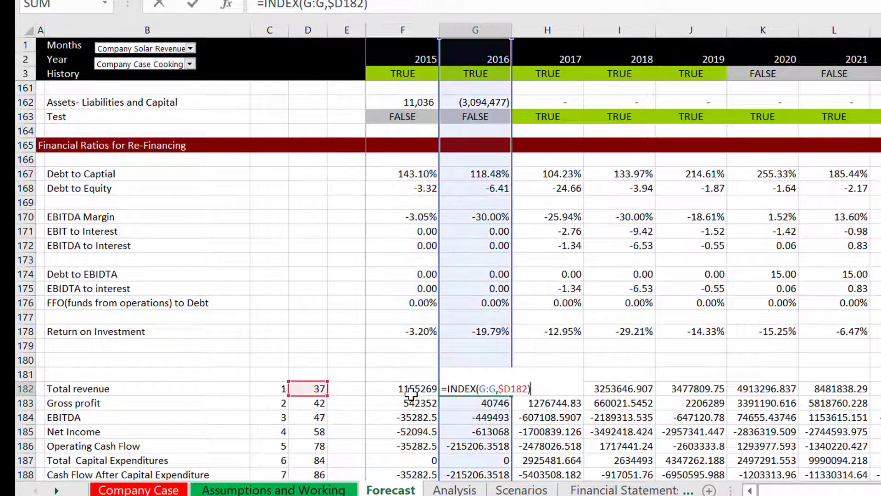
key("Escape")
key("Down")
key("Page_Down")
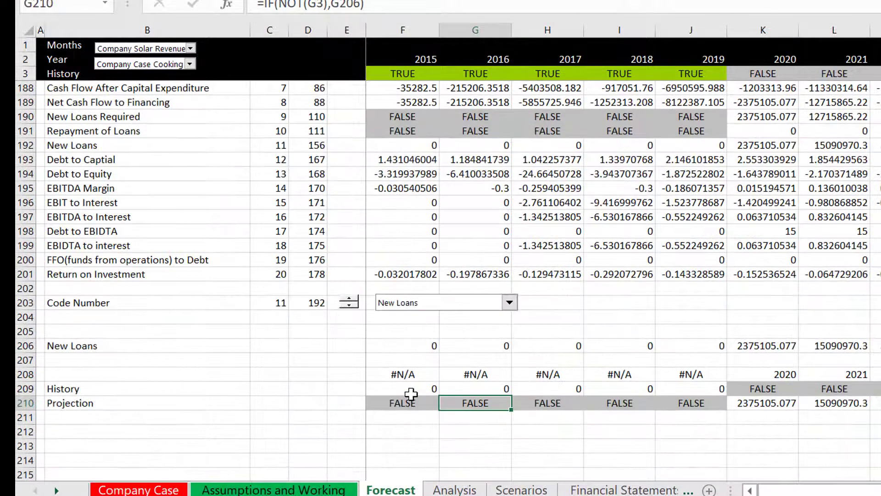
Show the Analysis sheet with its scenario selectors and both charts in view
key("ctrl+Page_Down")
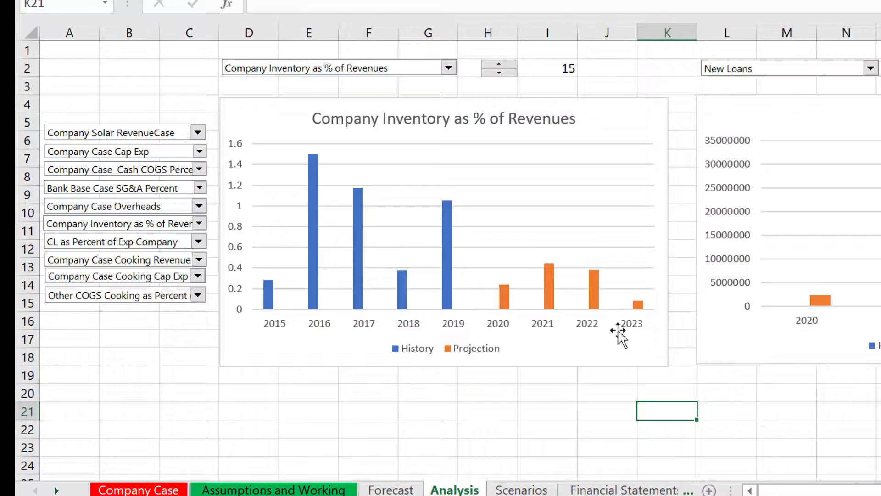
left_click(783, 464)
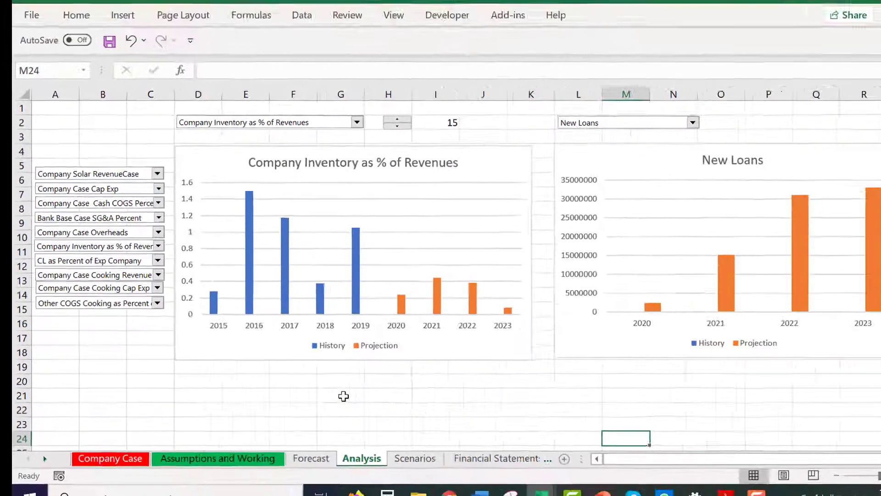
left_click(428, 411)
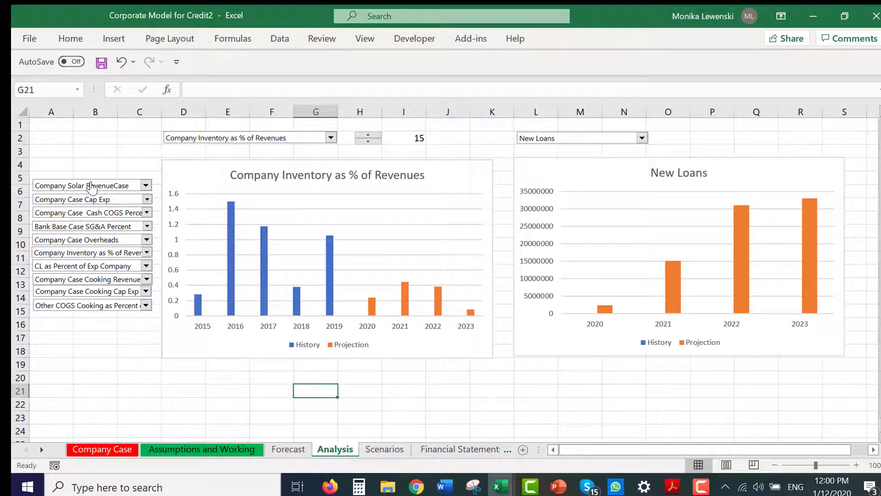
Switch the solar revenue scenario to Bank Solar Revenue Base Case and back to Company Solar RevenueCase twice, comparing the New Loans chart
left_click(92, 186)
key("Down")
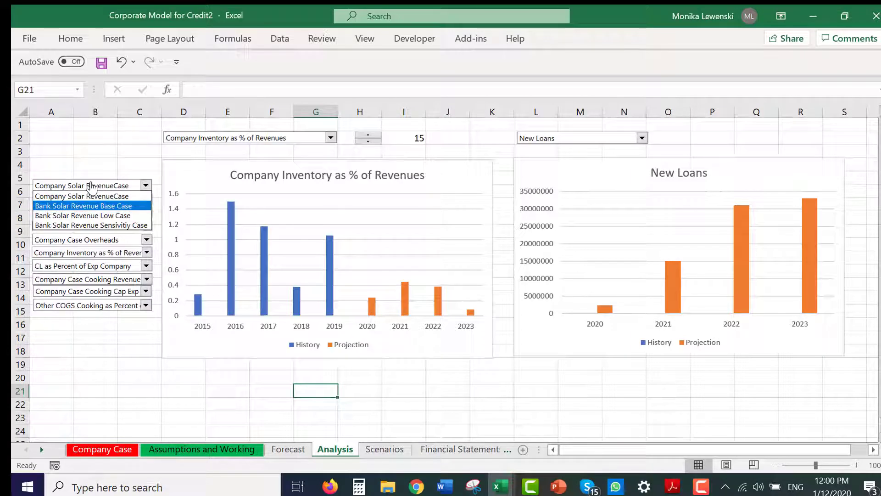
key("Return")
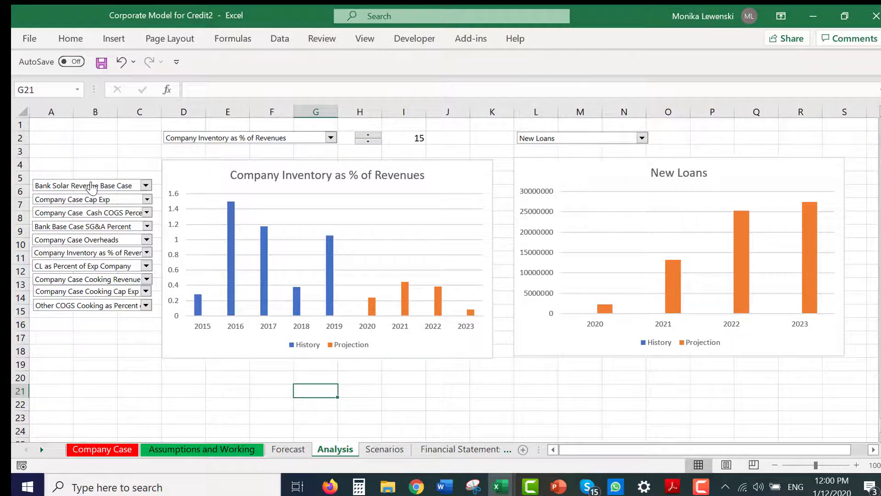
left_click(93, 187)
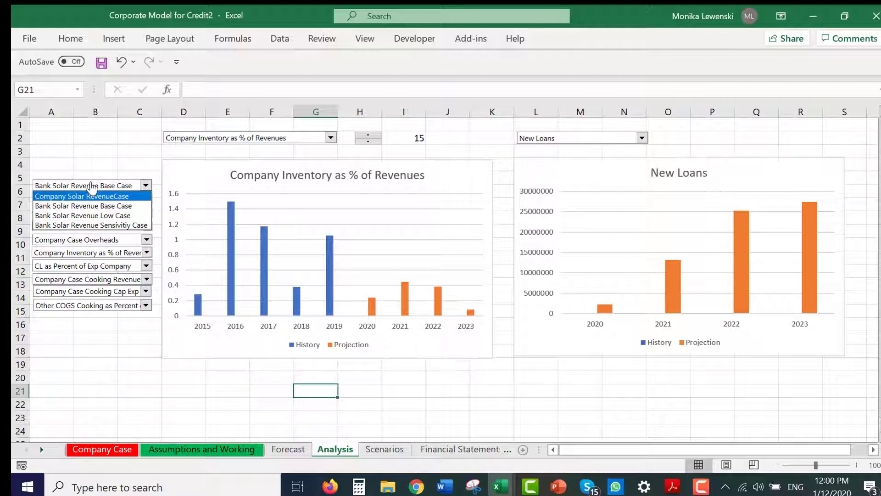
key("Return")
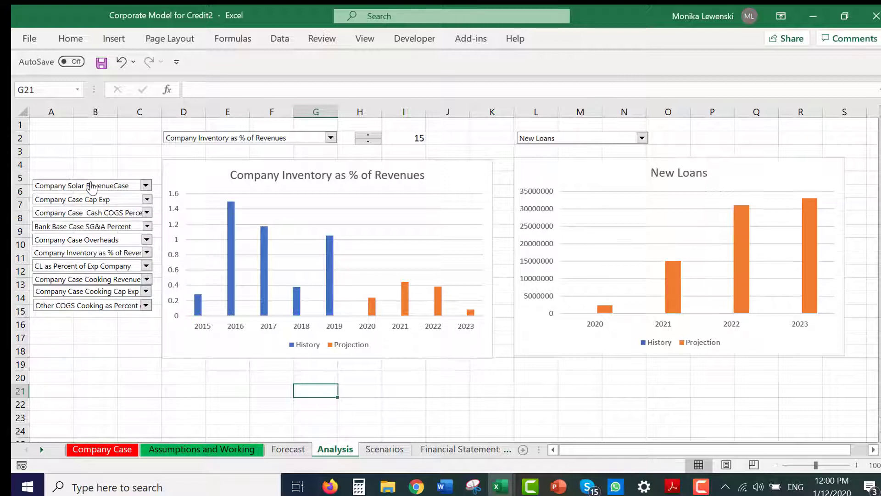
left_click(92, 186)
key("Down")
key("Return")
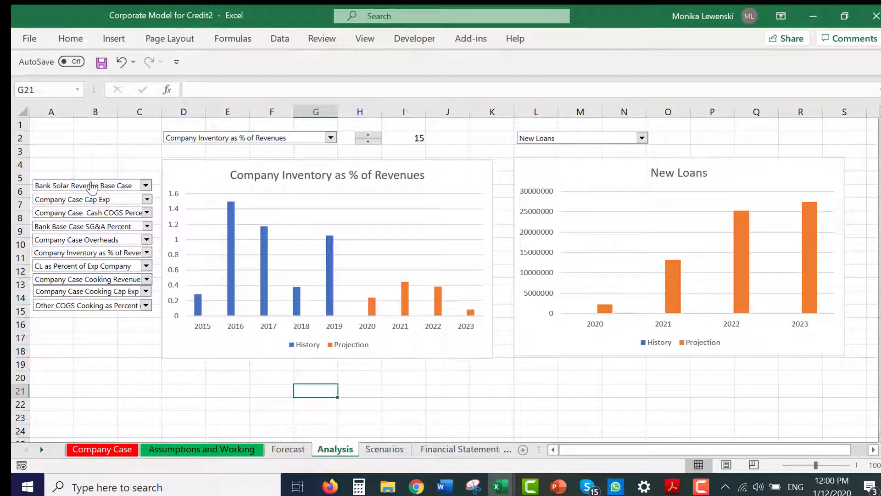
left_click(93, 187)
key("Up")
key("Return")
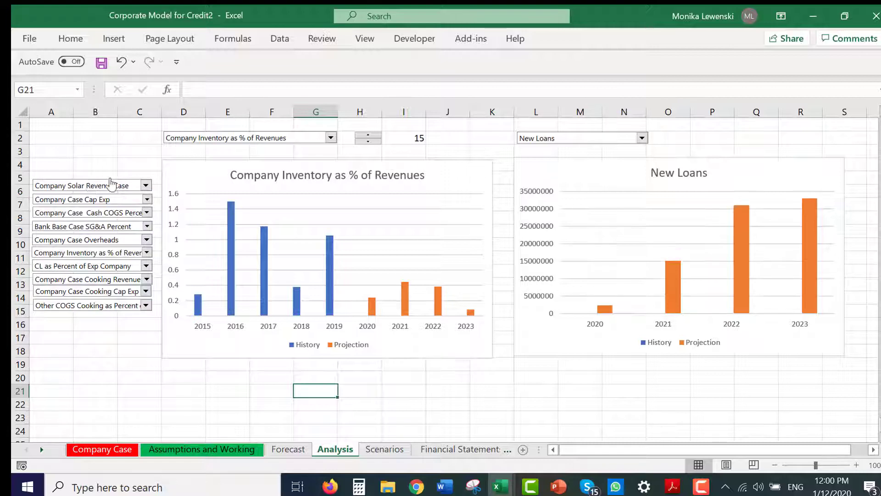
Switch the New Loans chart on the Analysis sheet to show Debt to EBIDTA
left_click(540, 138)
key("Down")
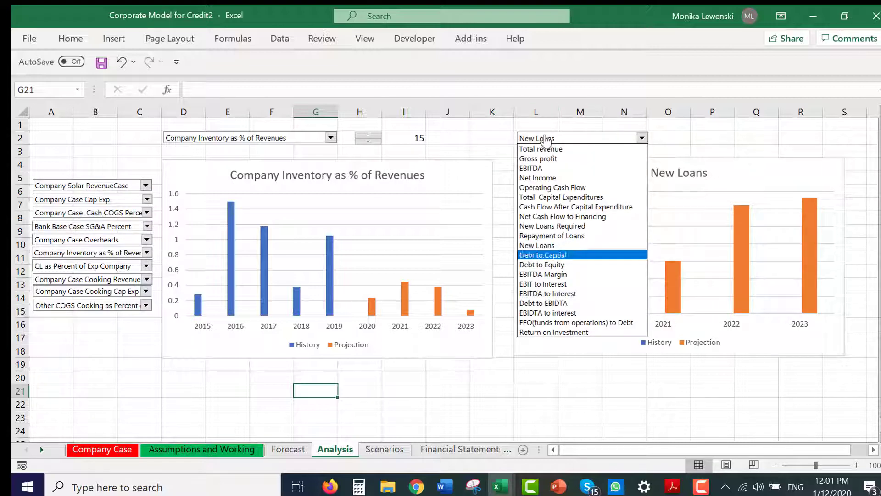
key("Down")
key("Down")
key("Down")
key("Down")
key("Down")
key("Escape")
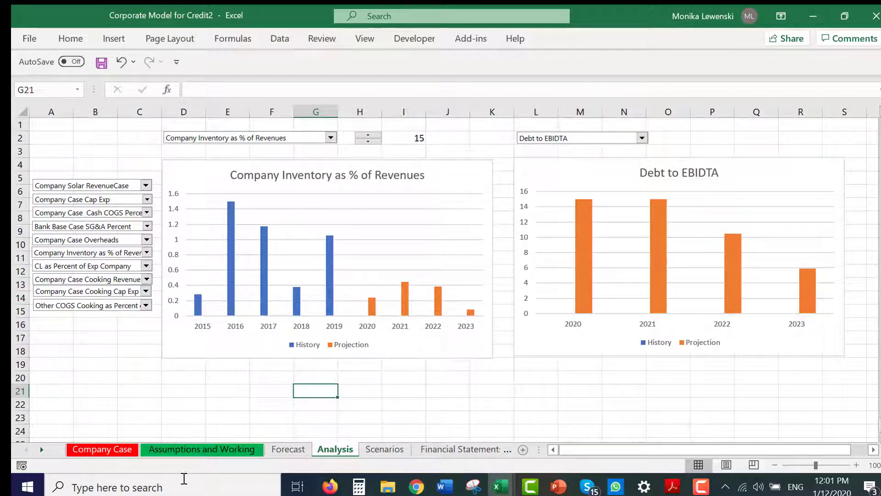
Open the Scenarios sheet and inspect the Code Number in E3 and the case code columns beneath it
left_click(136, 405)
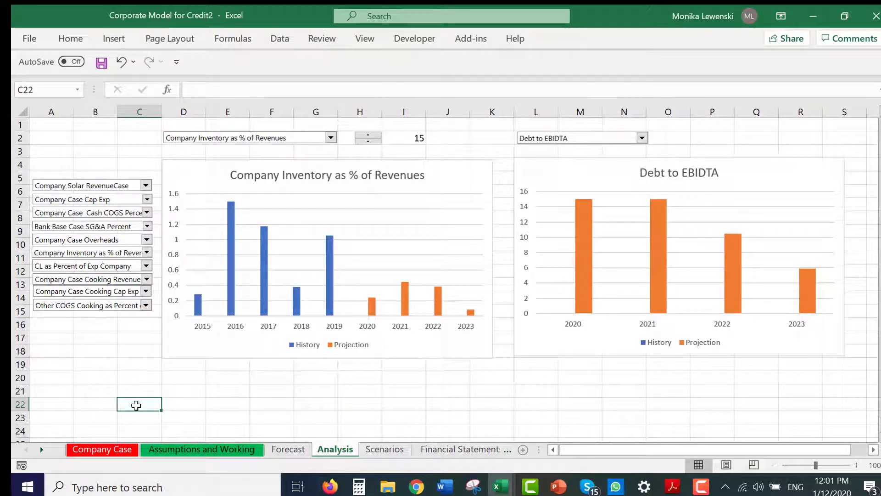
key("Up")
key("Up")
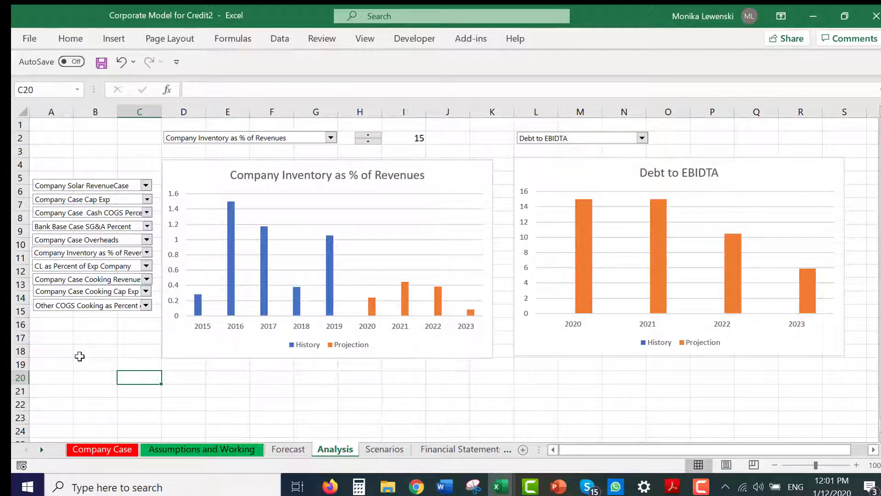
key("ctrl+Page_Down")
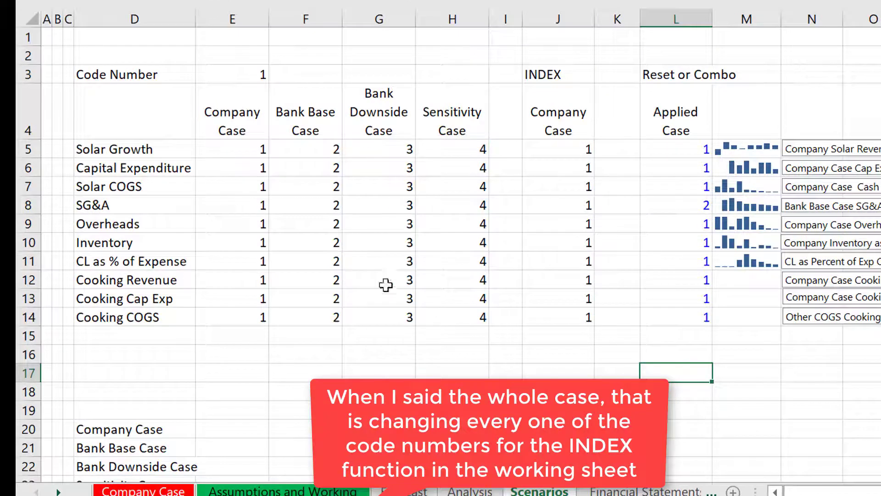
left_click(531, 152)
key("Left")
key("Left")
key("Left")
key("Left")
key("Left")
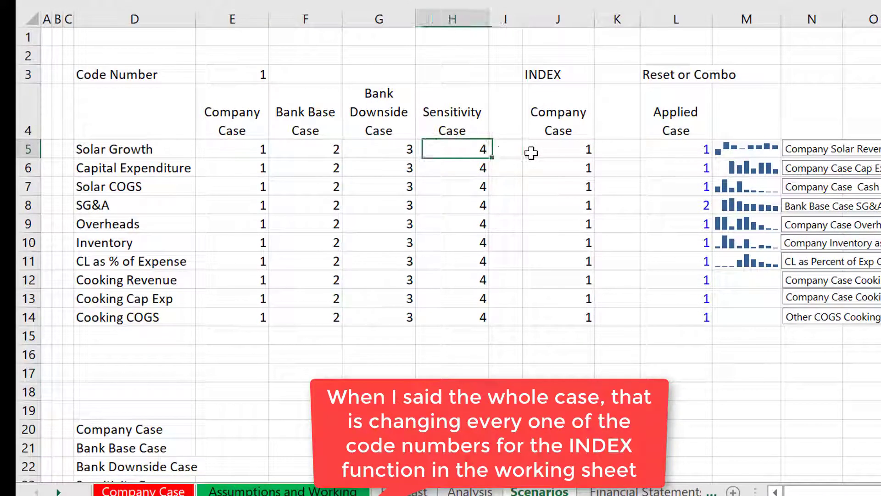
key("Up")
key("Up")
key("Up")
key("Down")
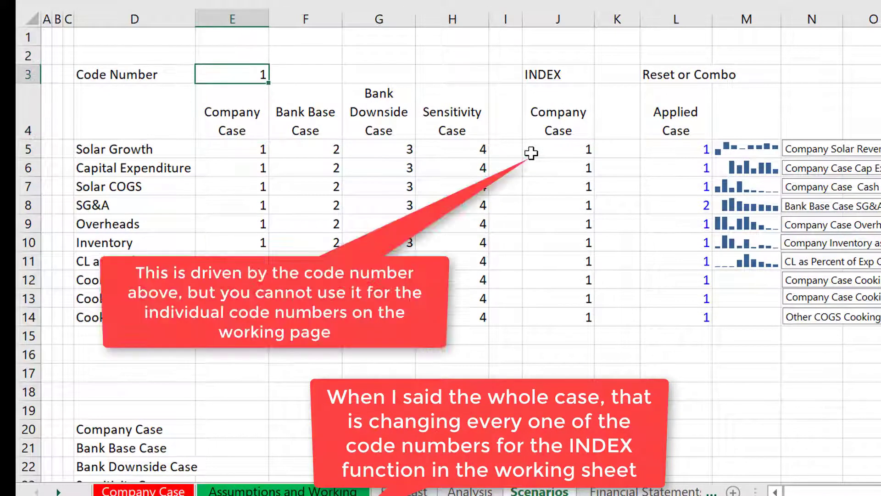
key("F2")
key("Return")
key("Down")
key("Down")
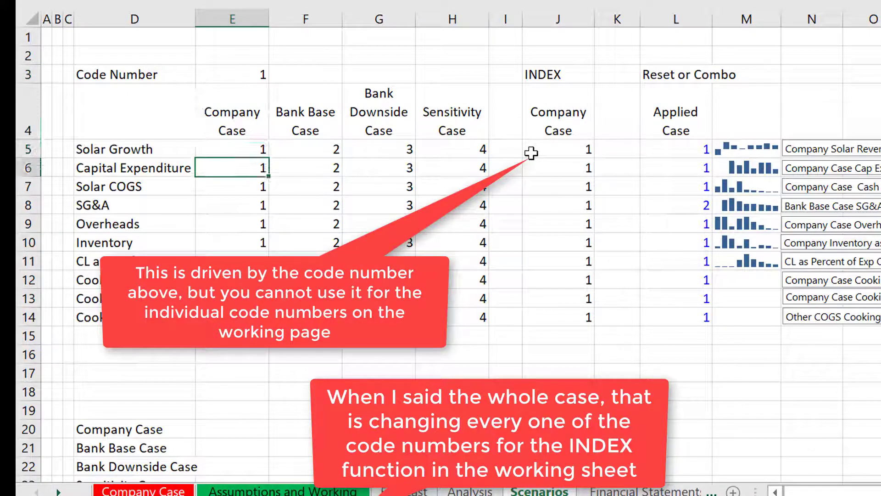
Inspect the INDEX formulas in J5 and J6 that pick each assumption's code from the case columns
key("Up")
key("Right")
key("Right")
key("Right")
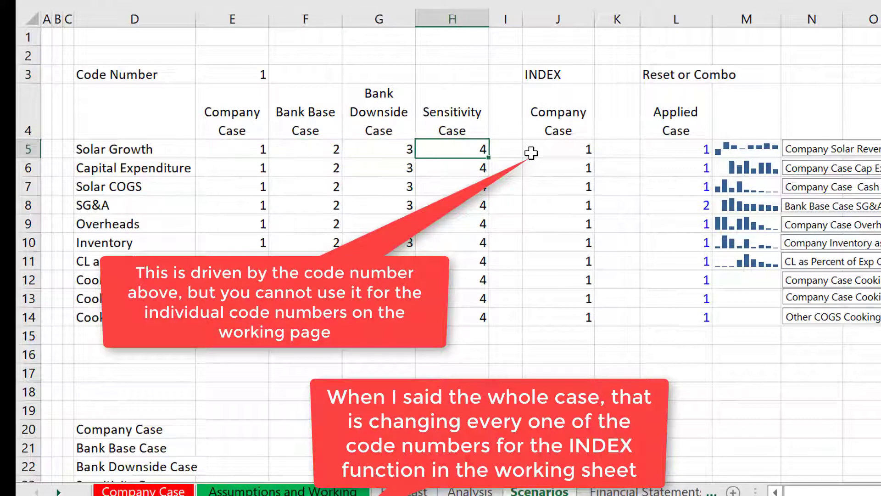
key("Right")
key("Right")
key("F2")
key("Escape")
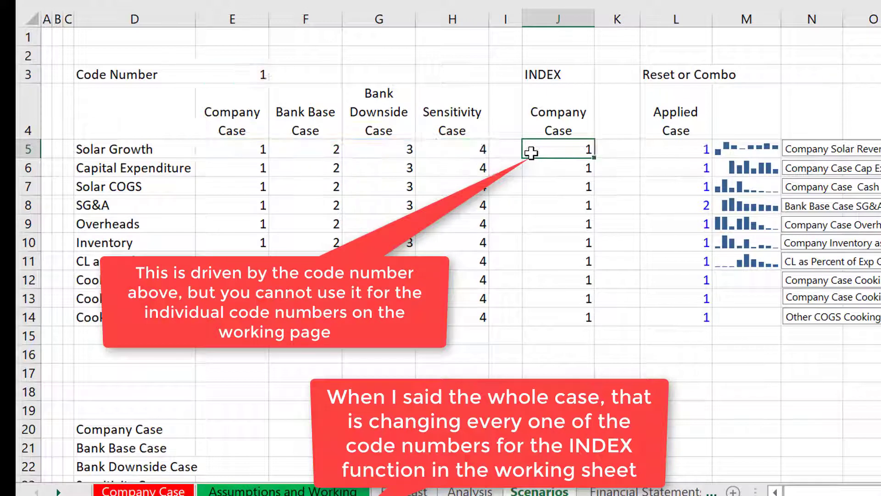
key("Down")
key("F2")
key("Escape")
key("Up")
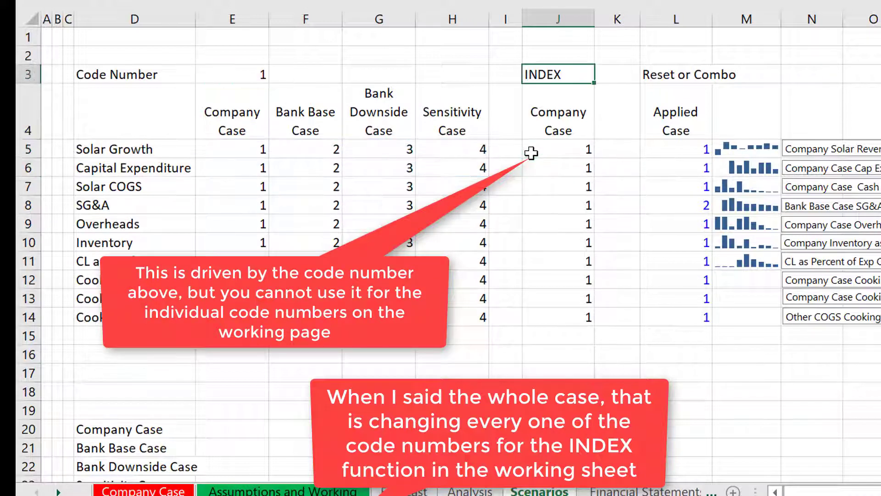
Set the Code Number in E3 to 2 for the Bank Base Case
left_click(252, 82)
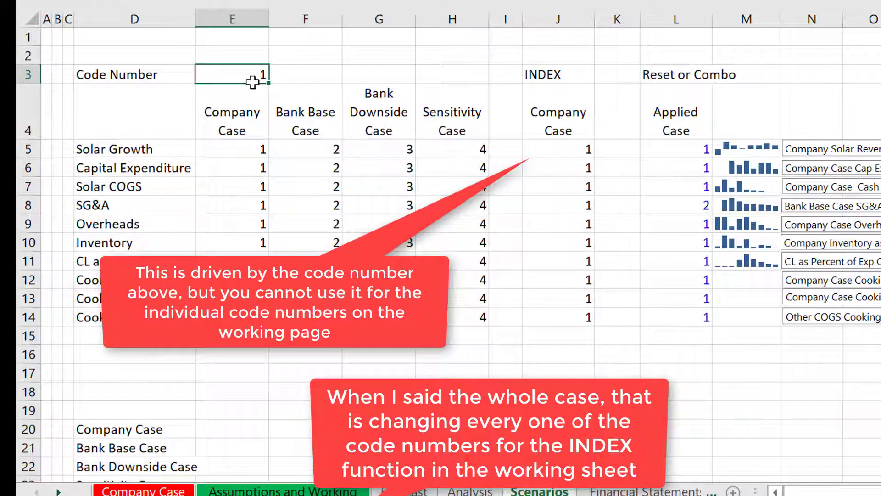
type("2")
key("Return")
Check the selectors and charts on the Analysis sheet and return to the Applied Case column on the Scenarios sheet
key("ctrl+Page_Up")
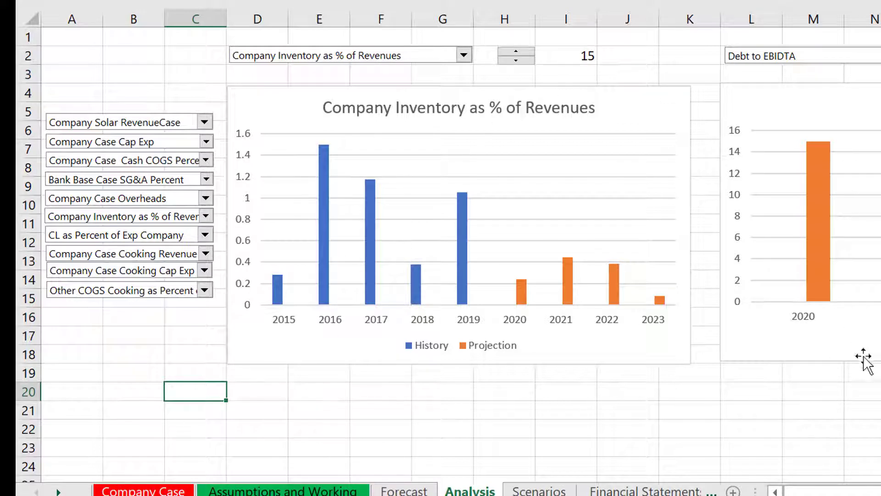
left_click(763, 410)
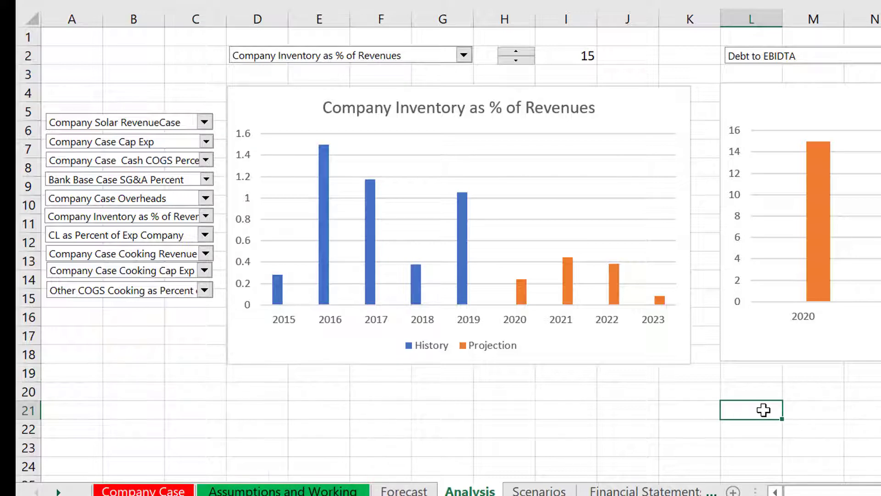
key("ctrl+Page_Down")
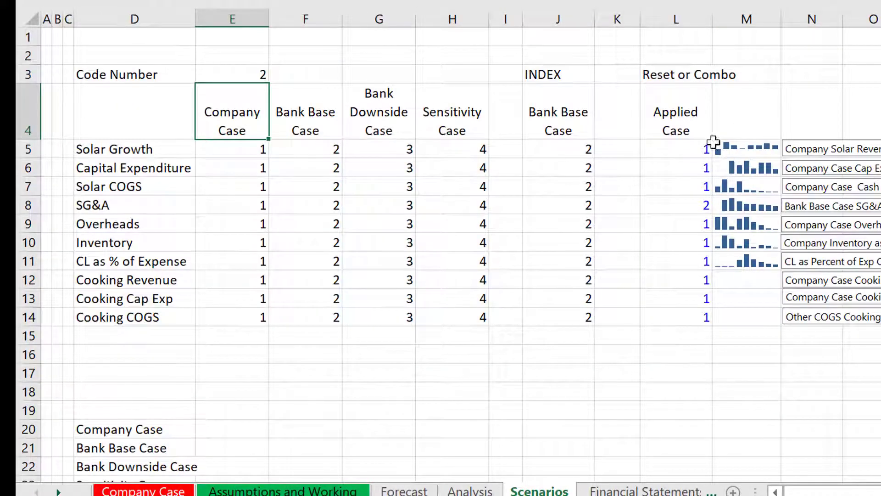
left_click(698, 338)
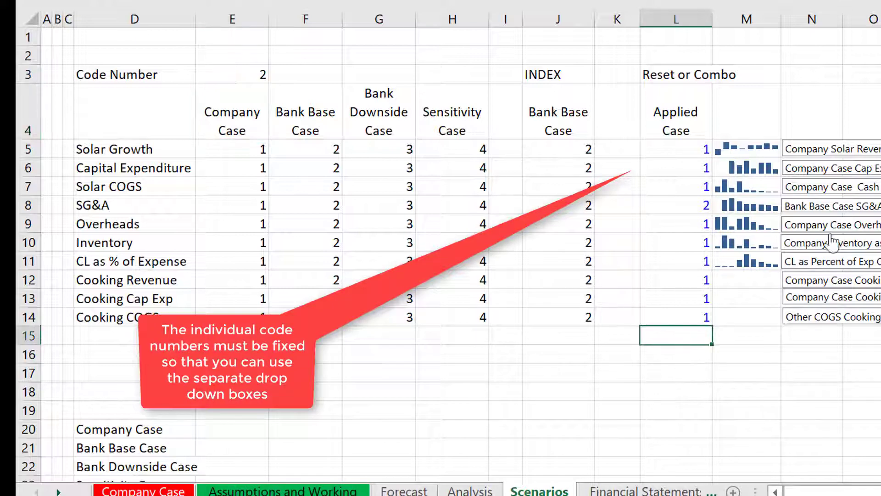
Switch the Solar Growth scenario to the Bank Solar Revenue base case and back to Company Solar RevenueCase
left_click(877, 151)
key("Down")
key("Return")
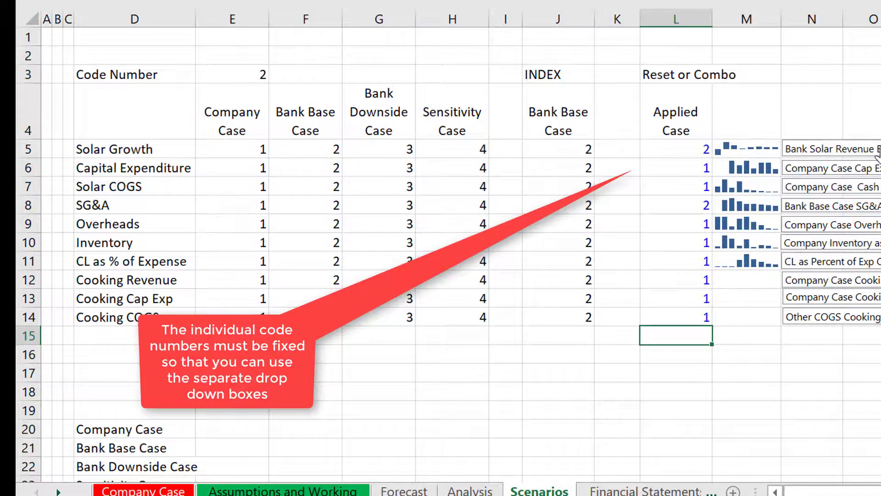
left_click(877, 152)
key("Up")
key("Return")
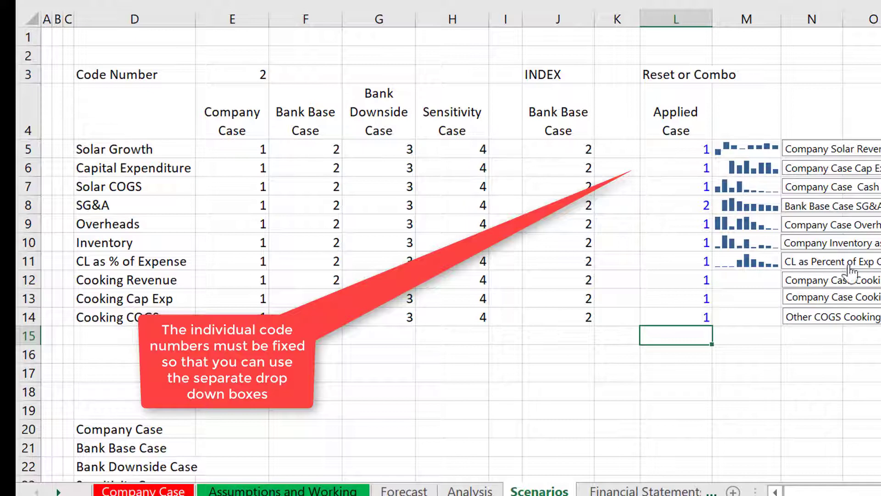
Highlight the Applied Case codes in L5:L14 to review the cells linked to the scenario selectors
left_click(689, 152)
key("shift+Down")
key("shift+Down")
key("shift+Down")
key("shift+Down")
key("shift+Down")
key("shift+Down")
key("shift+Down")
key("shift+Down")
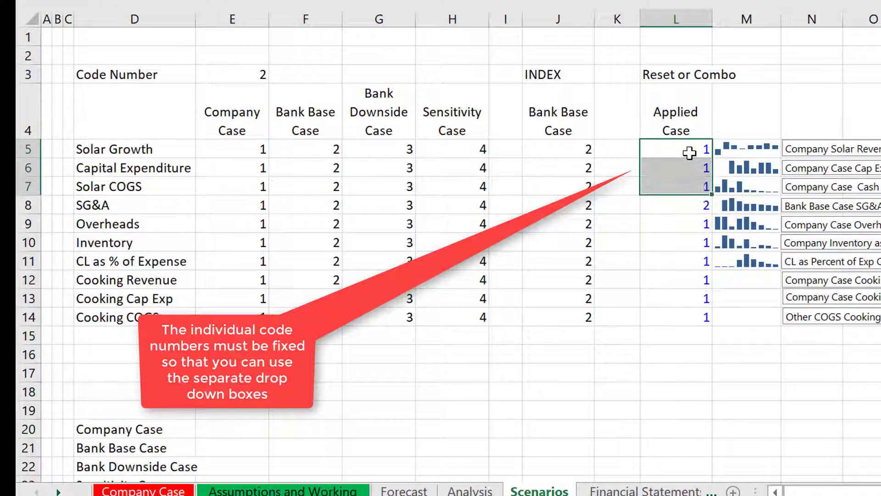
key("shift+Down")
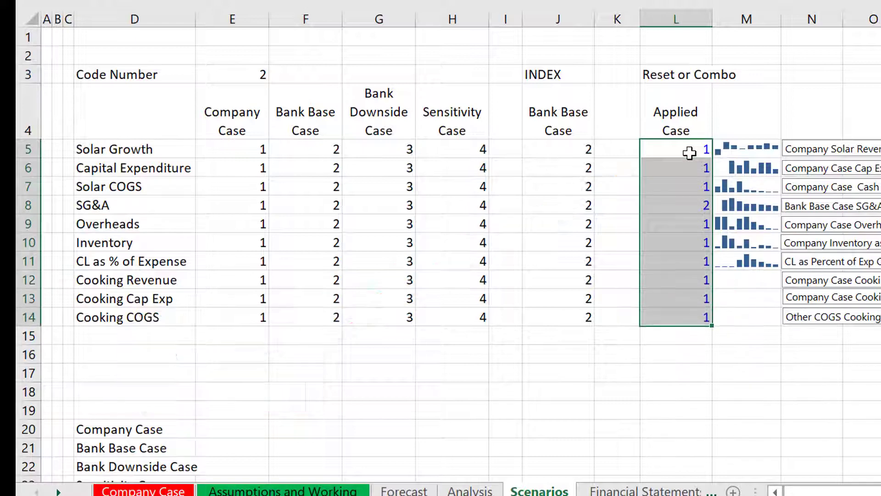
key("Left")
key("Right")
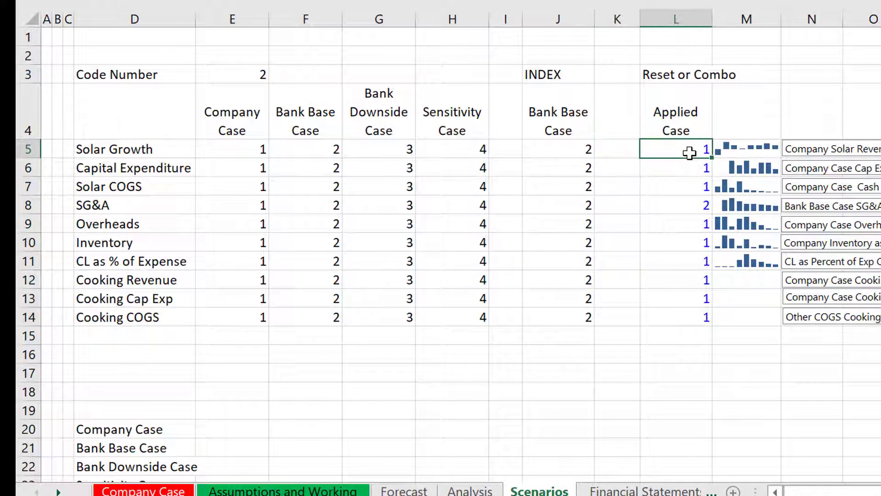
Compare the INDEX formula in J5 with the fixed Applied Case code in L5
key("Left")
key("Left")
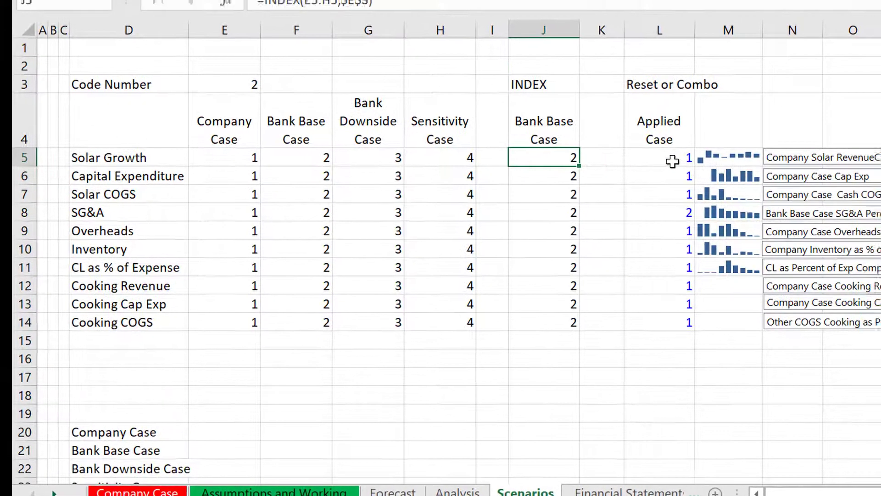
key("Right")
key("Right")
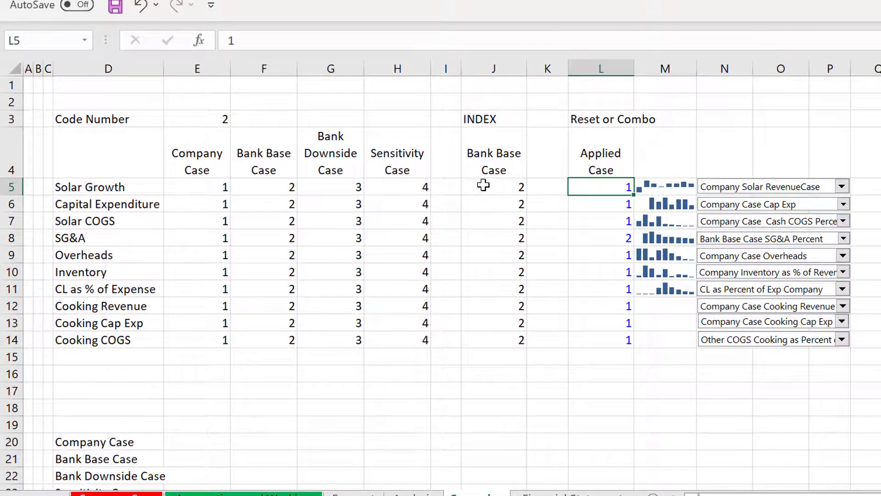
left_click(486, 183)
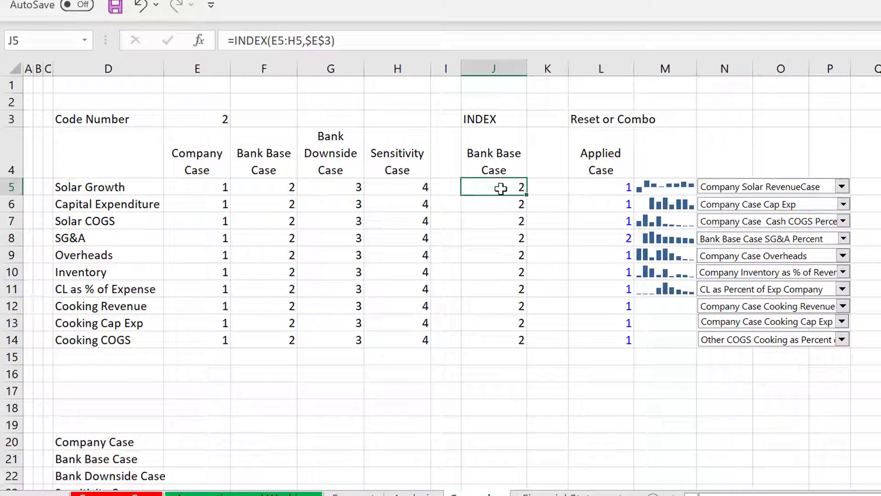
left_click(618, 185)
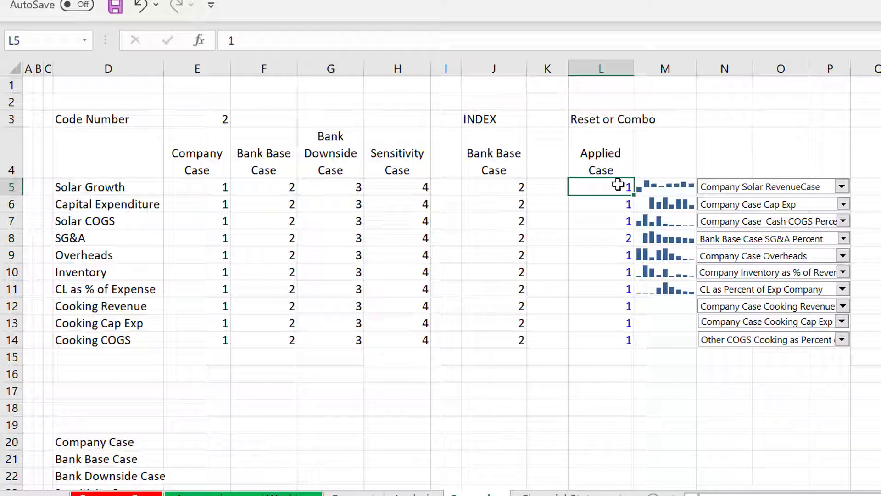
key("Left")
key("Left")
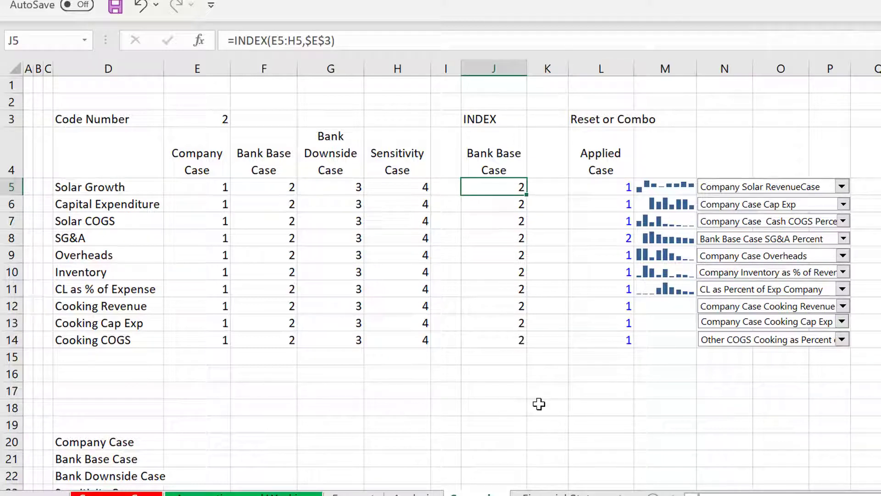
Widen column I and enter the label formula =D5&" Scenario" in I5
key("Left")
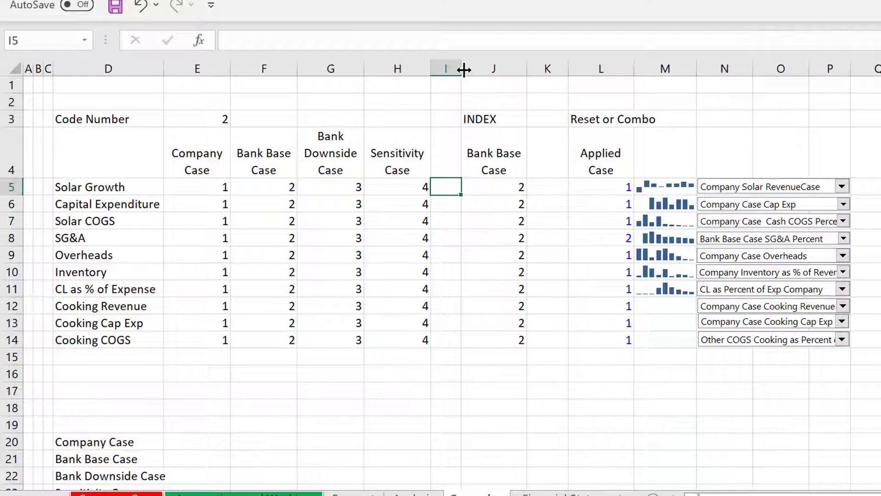
left_click_drag(463, 70, 525, 70)
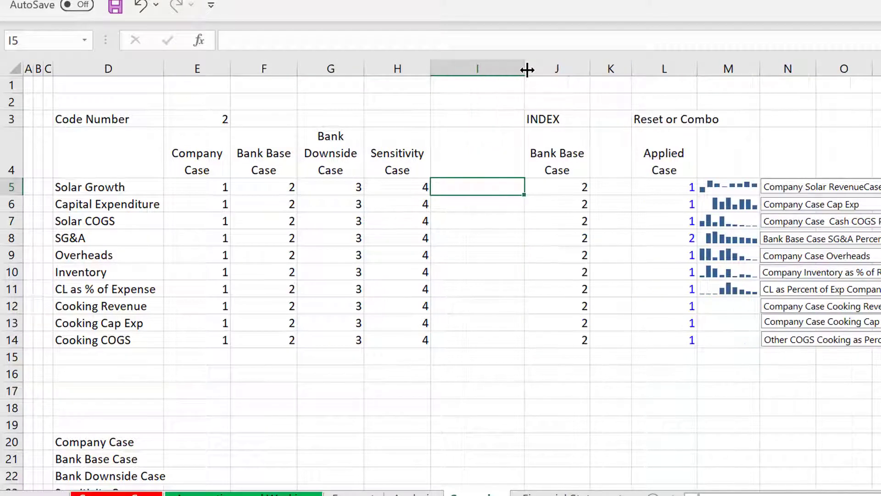
type("=")
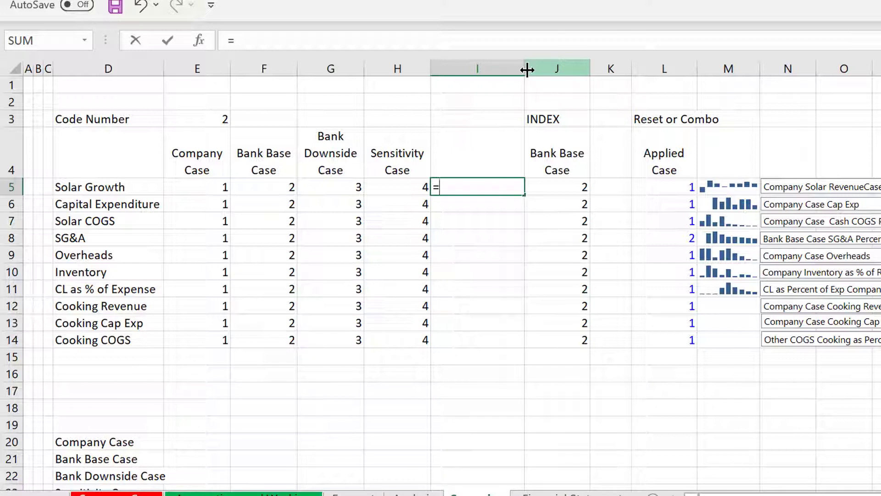
key("Left")
key("Left")
key("Left")
key("Left")
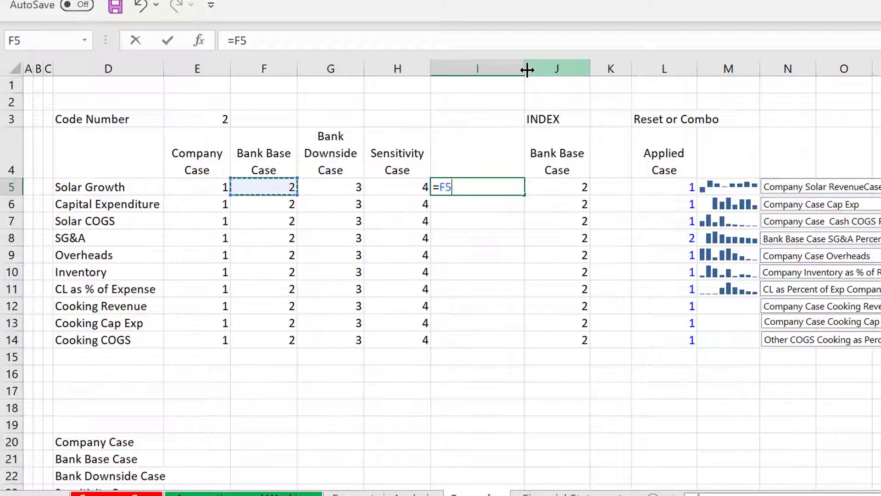
type("&")
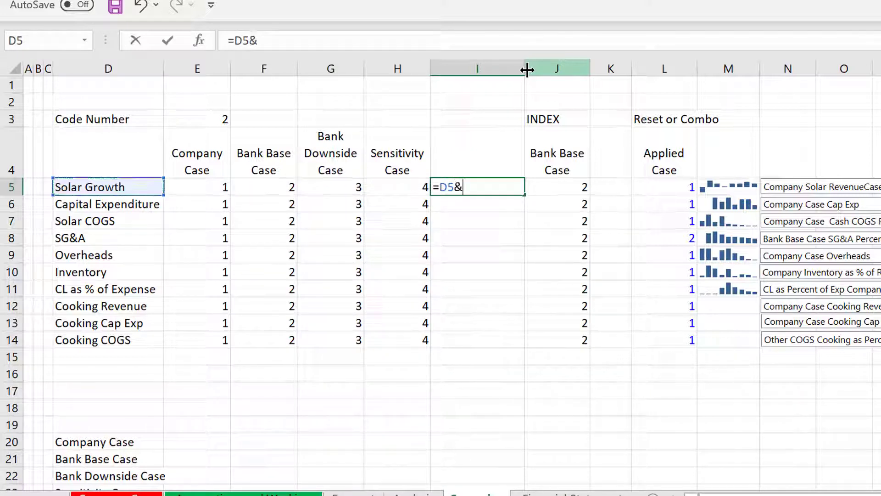
type("\" Scen")
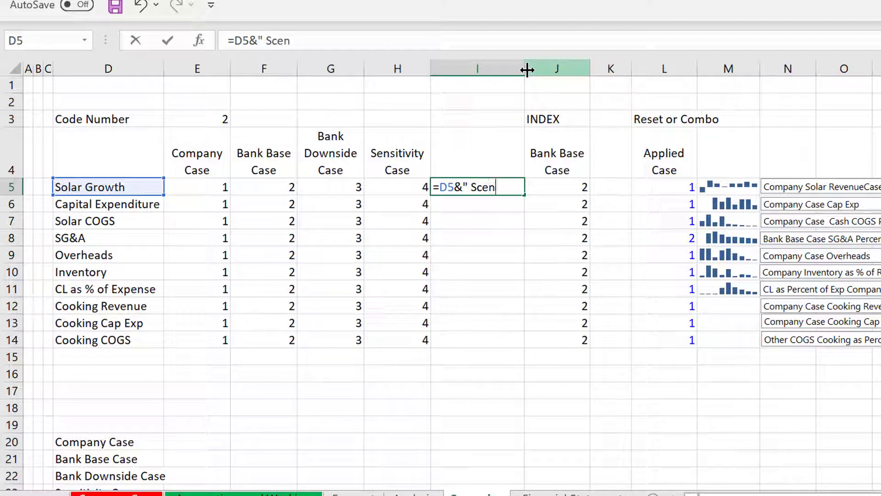
type("ario\"")
key("Return")
Fill the scenario label formula from I5 down to I14
key("Up")
key("shift+Down")
key("shift+Down")
key("shift+Down")
key("shift+Down")
key("shift+Down")
key("shift+Down")
key("shift+Down")
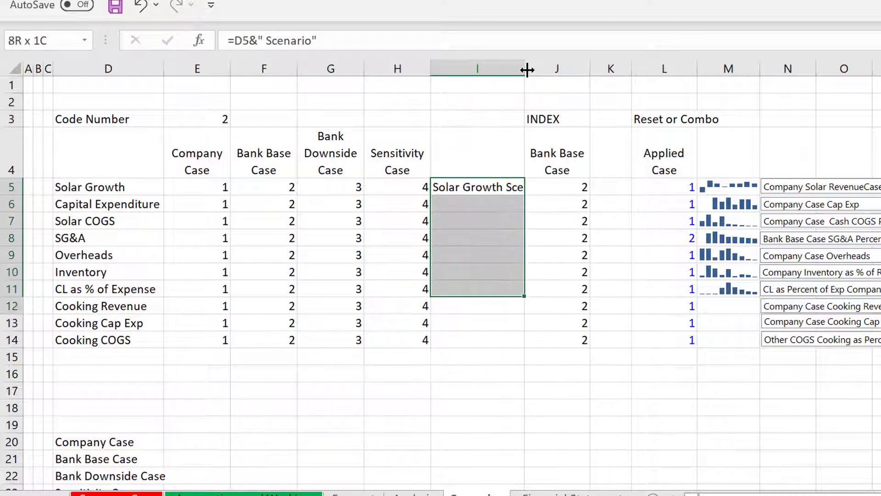
key("shift+Down")
key("shift+Down")
key("shift+Down")
key("shift+Up")
key("ctrl+d")
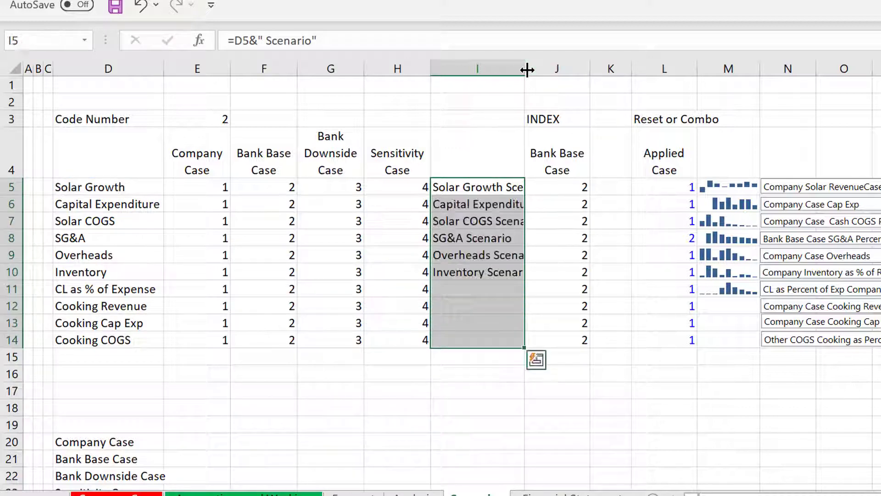
Create range names for the scenario codes in J5:J14 from the labels in column I
key("Left")
key("shift+Right")
key("shift+Down")
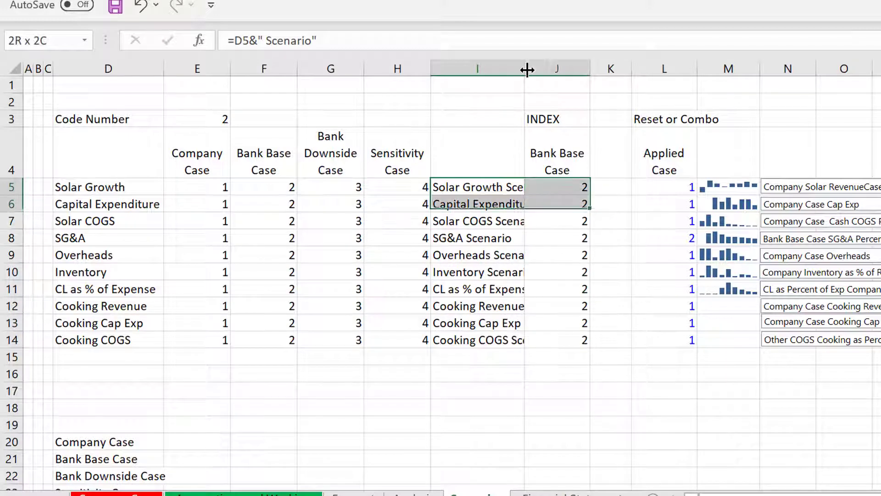
key("shift+Down")
key("ctrl+shift+Down")
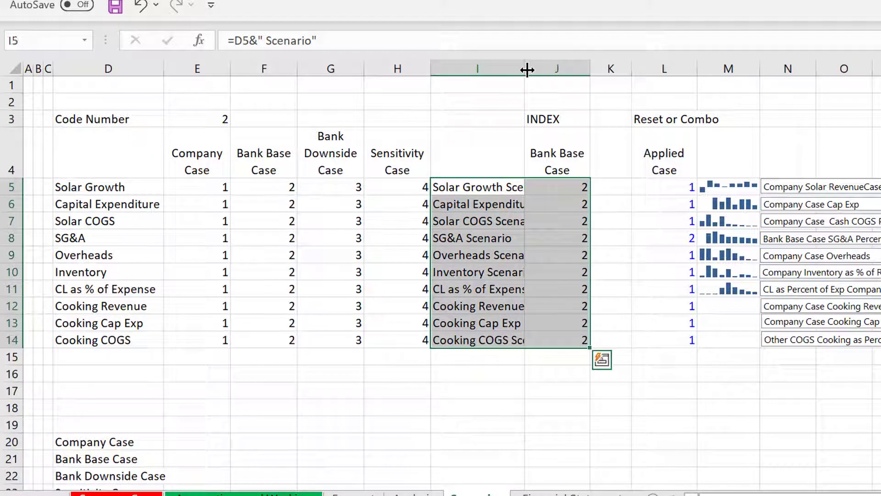
key("ctrl+shift+F3")
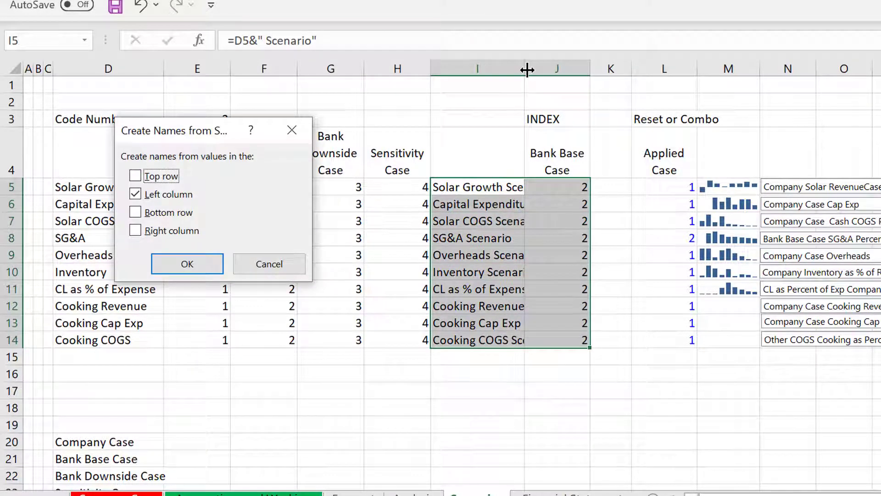
key("Return")
Widen column K and enter the label formula =D5&" Applied" in K5
left_click(612, 197)
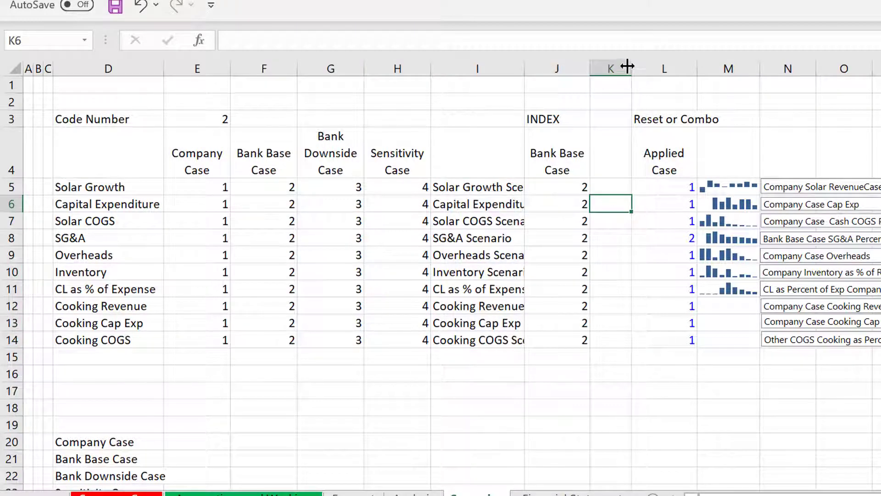
left_click_drag(631, 67, 699, 72)
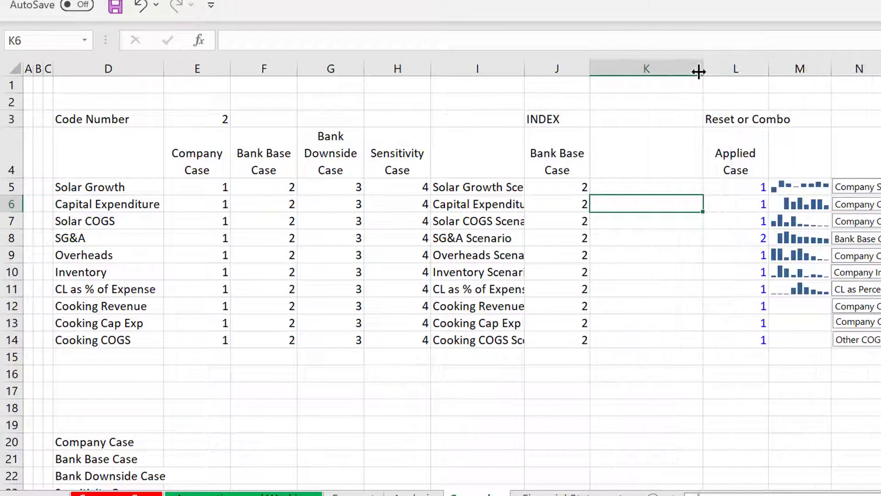
key("Up")
type("=")
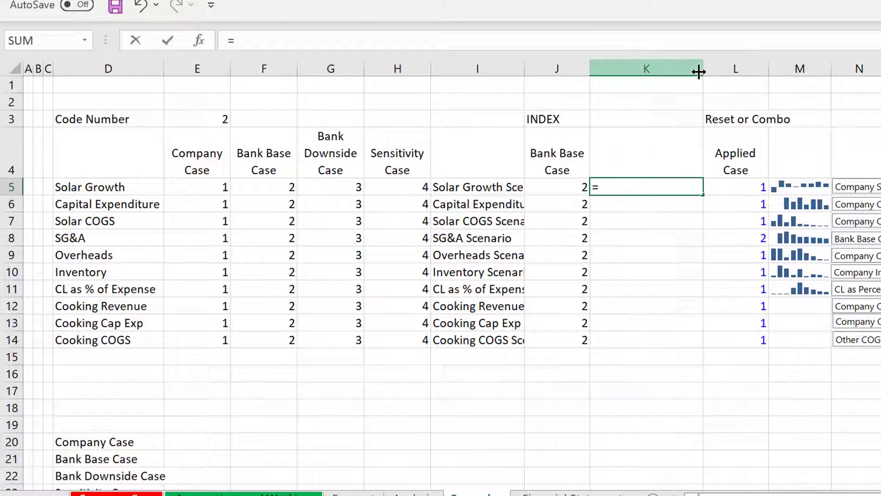
key("Left")
key("Left")
key("Left")
key("Left")
key("Left")
key("Left")
key("Left")
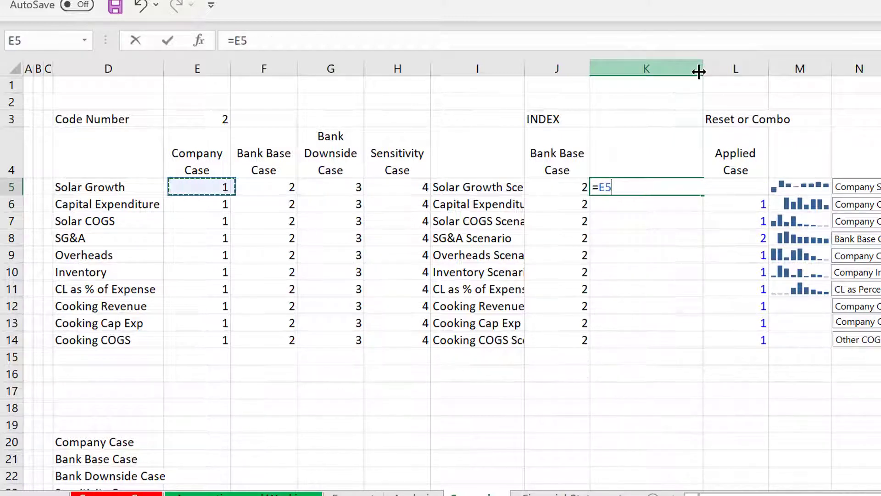
type("&")
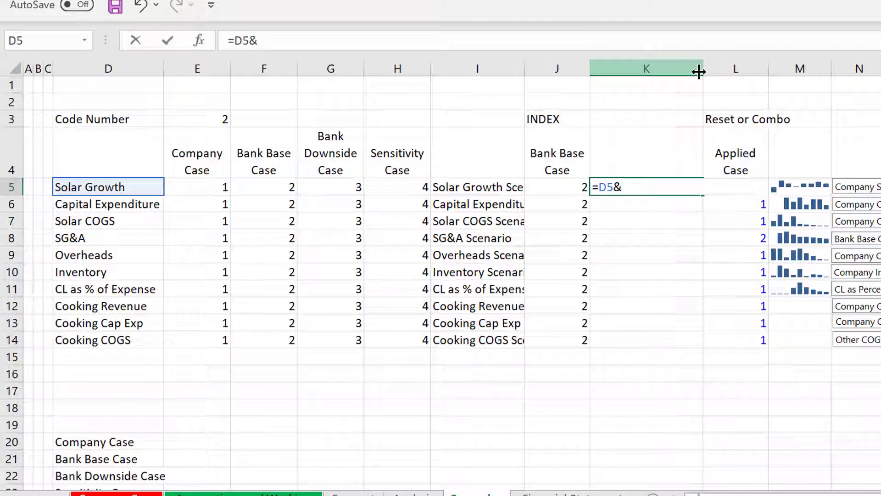
type("\" Applied\"")
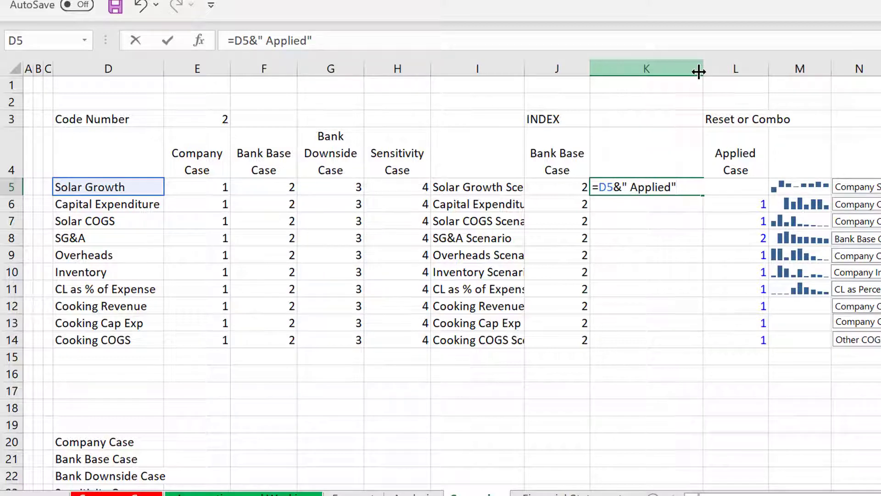
key("ctrl+Return")
Fill the applied label formula from K5 down to K14
key("shift+Down")
key("shift+Down")
key("shift+Down")
key("shift+Down")
key("shift+Down")
key("shift+Down")
key("shift+Down")
key("shift+Down")
key("shift+Down")
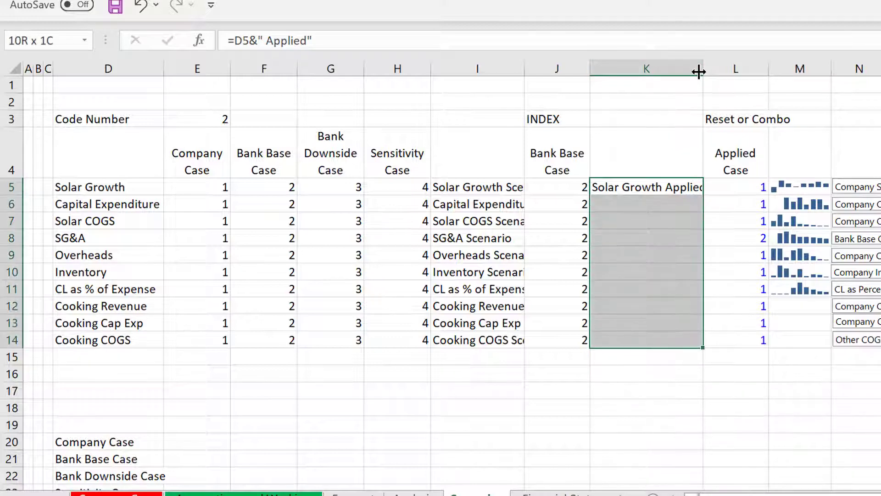
key("ctrl+d")
Create range names for the Applied Case codes in L5:L14 from the labels in column K
key("shift+Right")
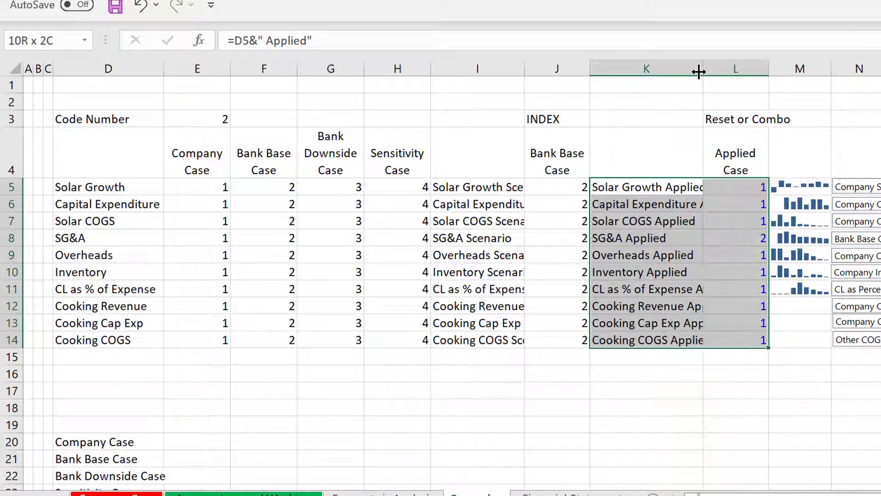
key("ctrl+shift+F3")
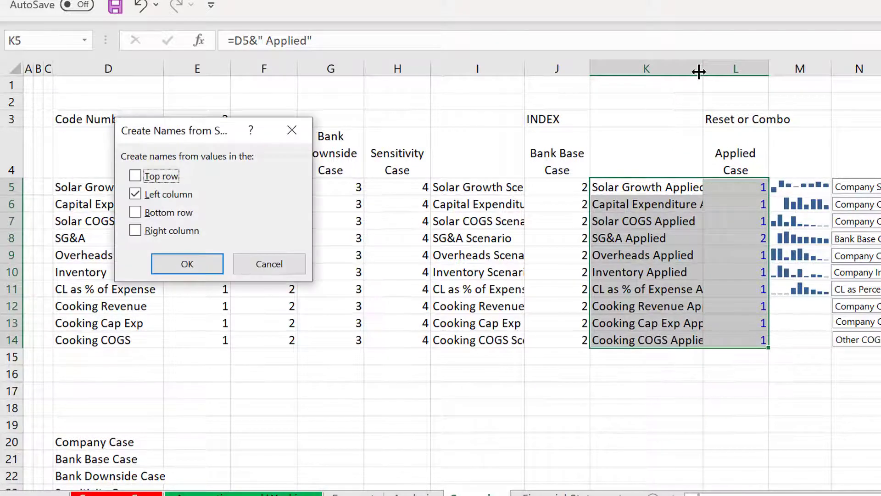
key("Return")
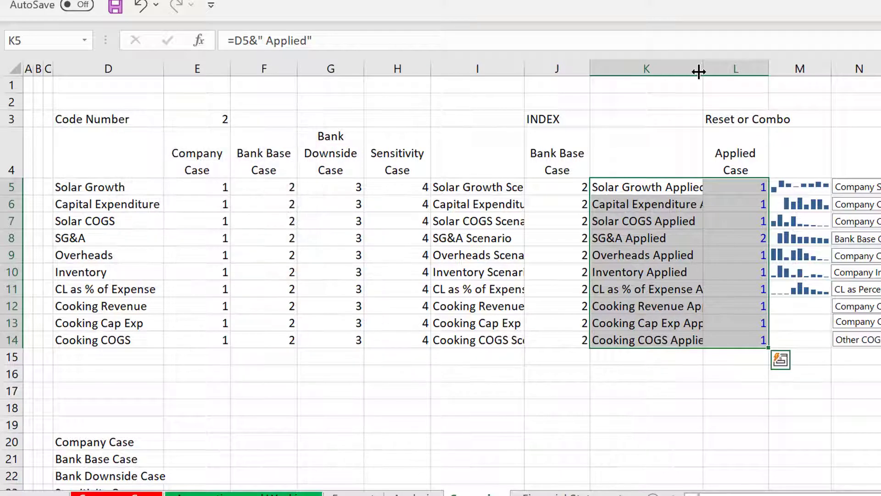
Paste the list of all defined range names into the sheet starting at K18
left_click(687, 395)
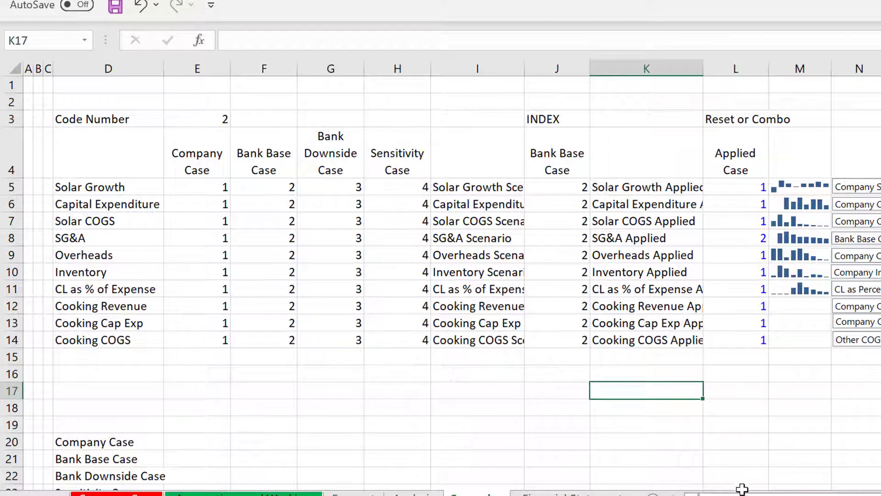
key("Return")
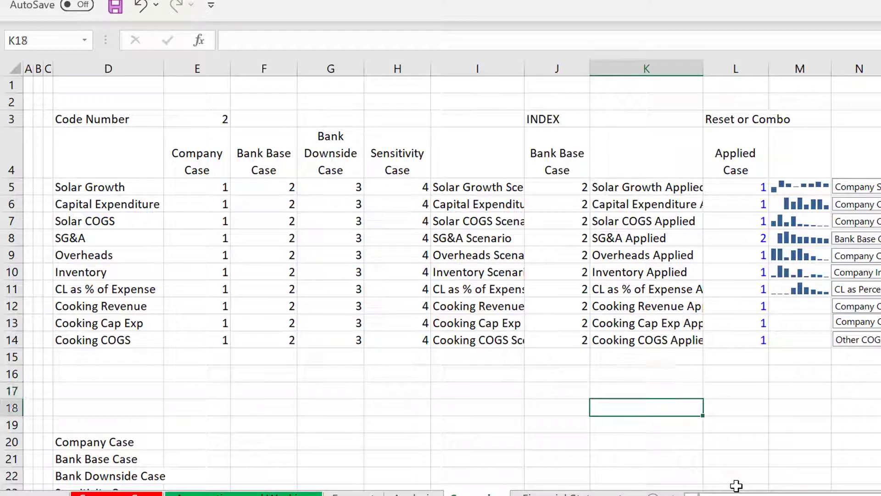
key("F3")
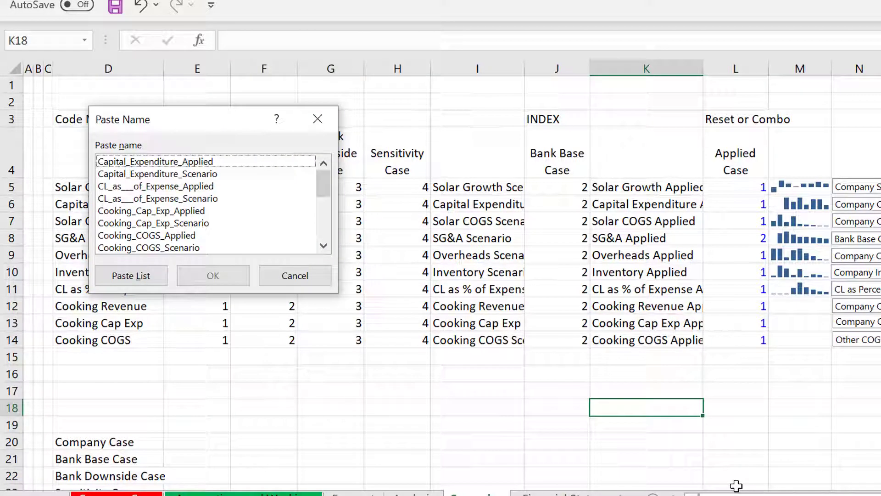
left_click(124, 275)
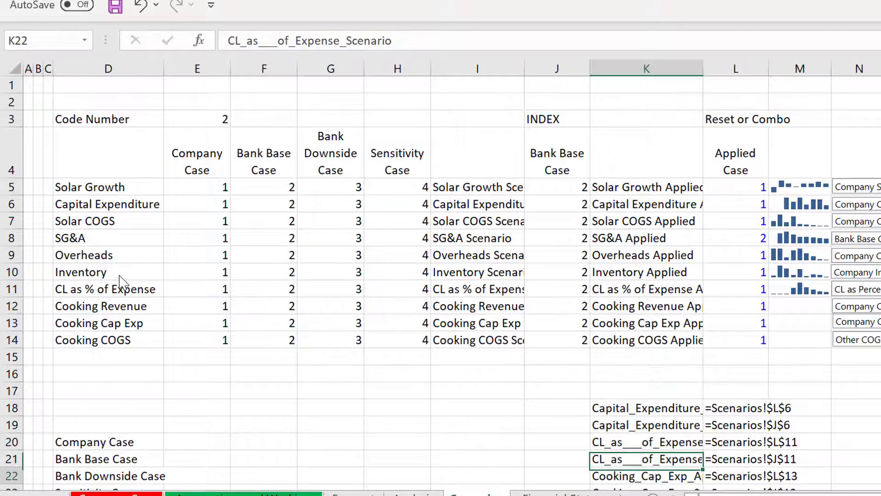
Examine the pasted range names and their cell references from row 18 down
key("Up")
key("Up")
key("Up")
key("Up")
key("Up")
key("Up")
key("Up")
key("Up")
key("Up")
key("Up")
key("Up")
key("Up")
key("Up")
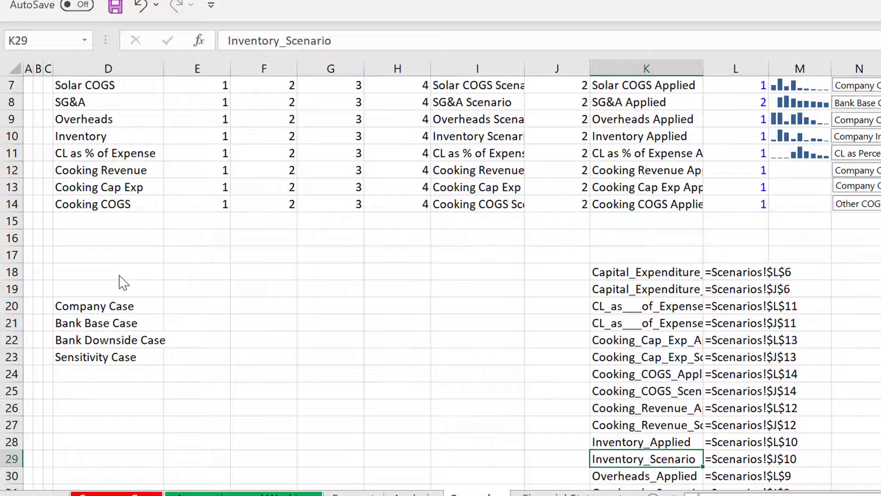
key("Down")
key("Right")
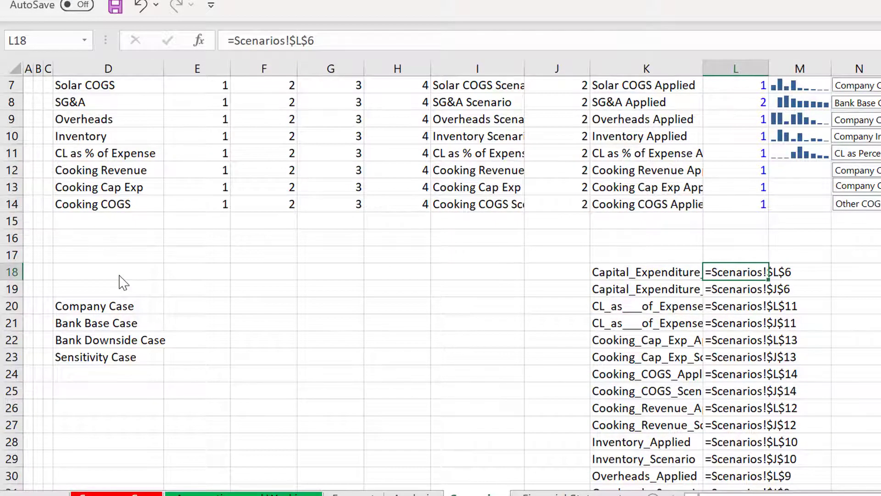
key("ctrl+Down")
key("Up")
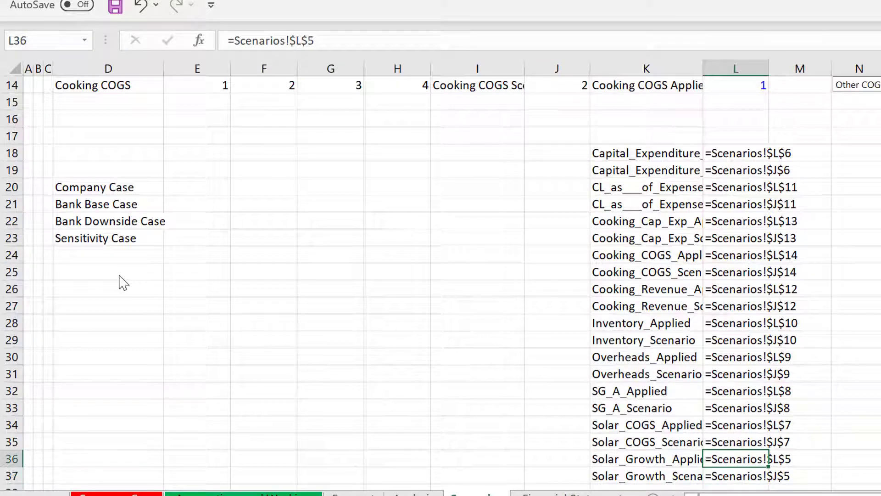
Delete the cell references in column L beside the pasted range names, starting at L18
key("Up")
key("Up")
key("Up")
key("Up")
key("Up")
key("Up")
key("Up")
key("Up")
key("Up")
key("Up")
key("Up")
key("Up")
key("Up")
key("Up")
key("Up")
key("Up")
key("Up")
key("Up")
key("Up")
key("Up")
key("Down")
key("Down")
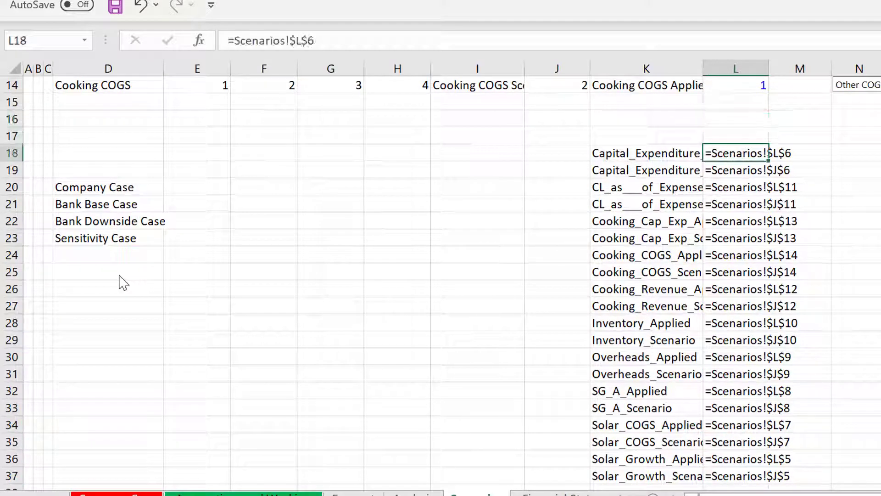
key("shift+Down")
key("shift+Down")
key("shift+Down")
key("shift+Down")
key("shift+Down")
key("shift+Down")
key("shift+Down")
key("shift+Down")
key("shift+Down")
key("shift+Down")
key("shift+Down")
key("shift+Down")
key("shift+Down")
key("shift+Down")
key("shift+Down")
key("shift+Down")
key("shift+Down")
key("shift+Down")
key("shift+Down")
key("shift+Down")
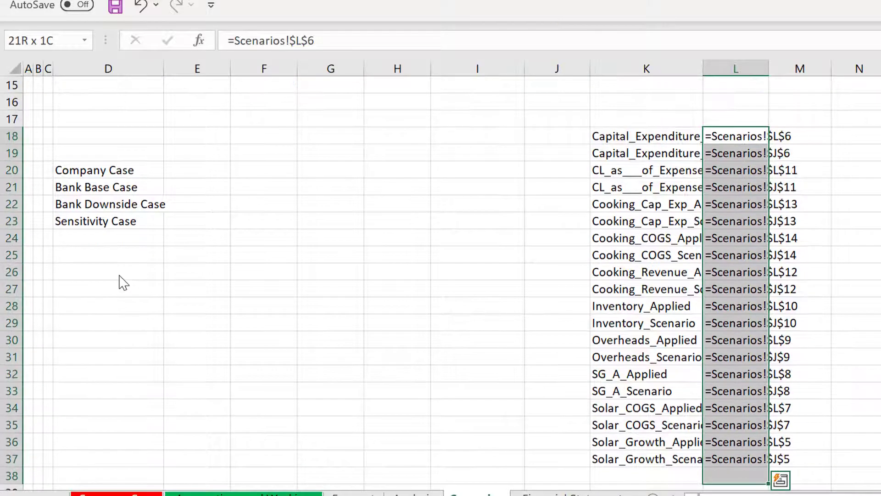
key("Delete")
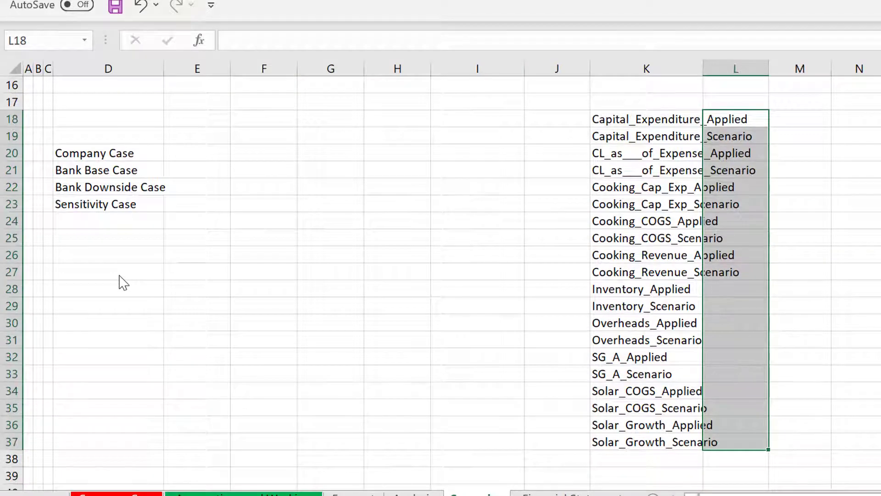
Review the Applied and Scenario range names listed in column K from K18
key("Left")
key("Down")
key("Down")
key("Down")
key("Down")
key("Down")
key("Down")
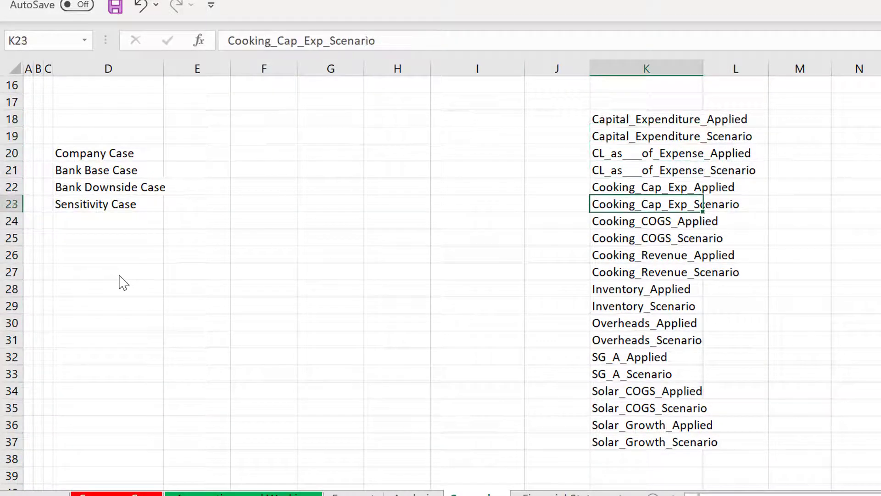
key("Up")
key("Up")
key("Up")
key("Up")
key("Up")
key("Up")
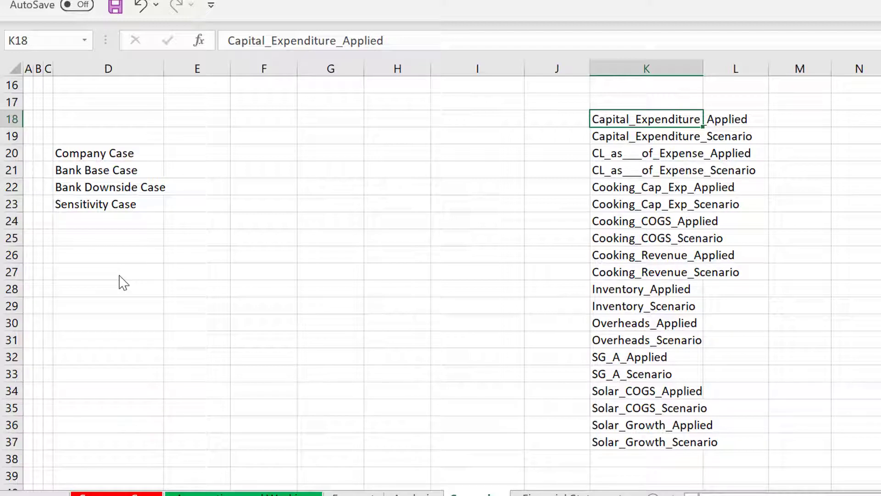
Open the macro list and restrict it to macros in This Workbook
key("alt+F11")
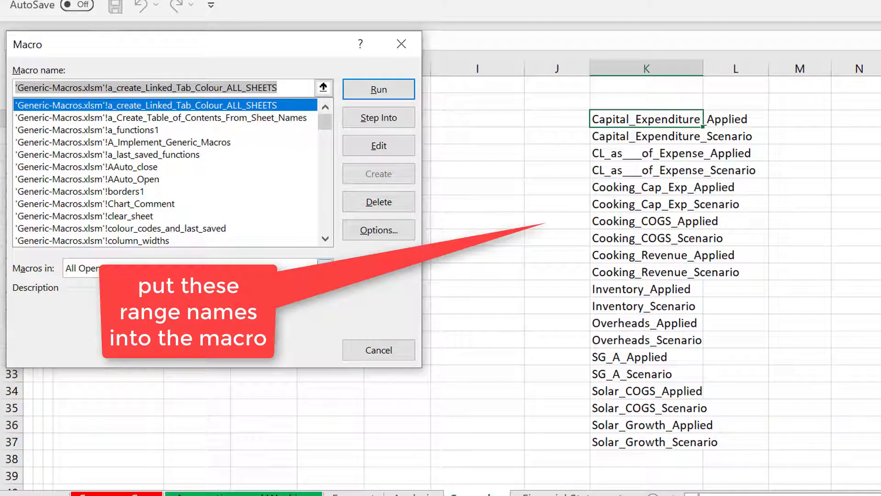
left_click(156, 269)
left_click(155, 296)
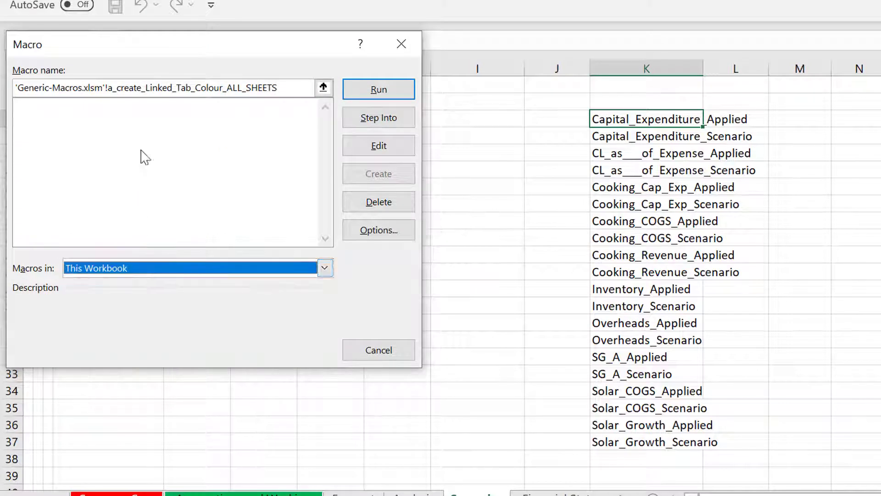
Clear the suggested macro name and create a new macro named set_appplied
left_click(167, 88)
key("BackSpace")
key("BackSpace")
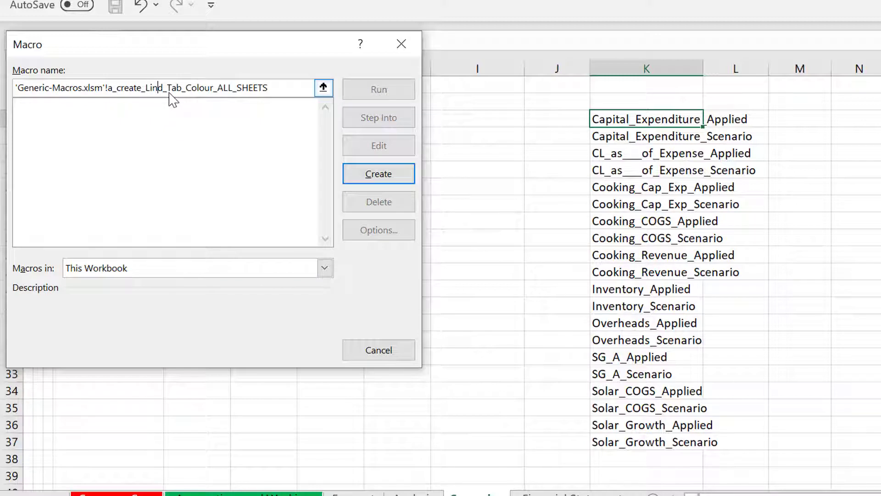
key("BackSpace")
key("BackSpace")
key("BackSpace")
key("BackSpace")
key("BackSpace")
key("BackSpace")
key("BackSpace")
key("BackSpace")
key("BackSpace")
key("BackSpace")
key("BackSpace")
key("BackSpace")
key("BackSpace")
key("BackSpace")
key("BackSpace")
key("BackSpace")
key("BackSpace")
key("BackSpace")
key("BackSpace")
key("BackSpace")
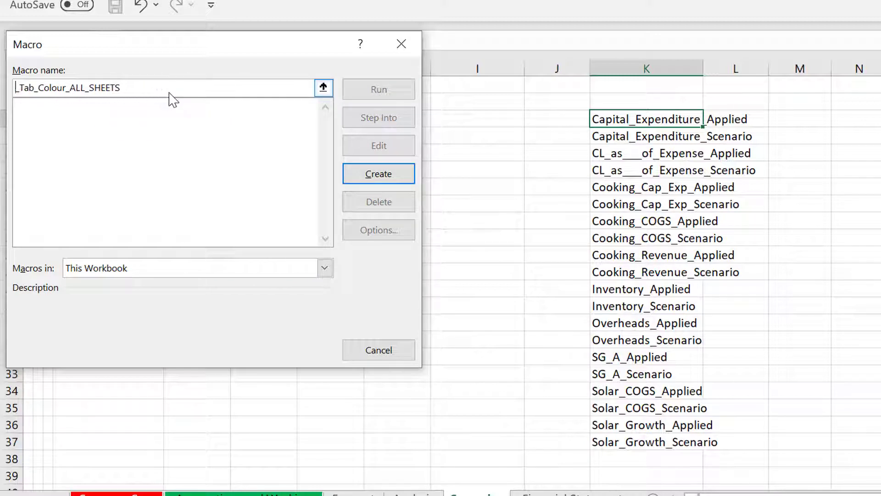
key("Delete")
key("Delete")
key("Delete")
key("Delete")
key("Delete")
key("Delete")
key("Delete")
key("Delete")
key("Delete")
key("Delete")
key("Delete")
key("Delete")
key("Delete")
key("Delete")
key("Delete")
key("Delete")
key("Delete")
key("Delete")
key("Delete")
key("Delete")
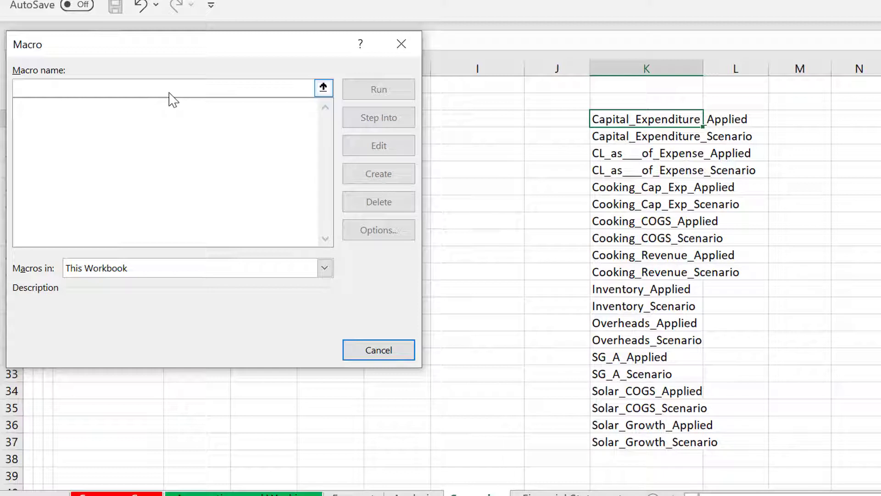
type("set")
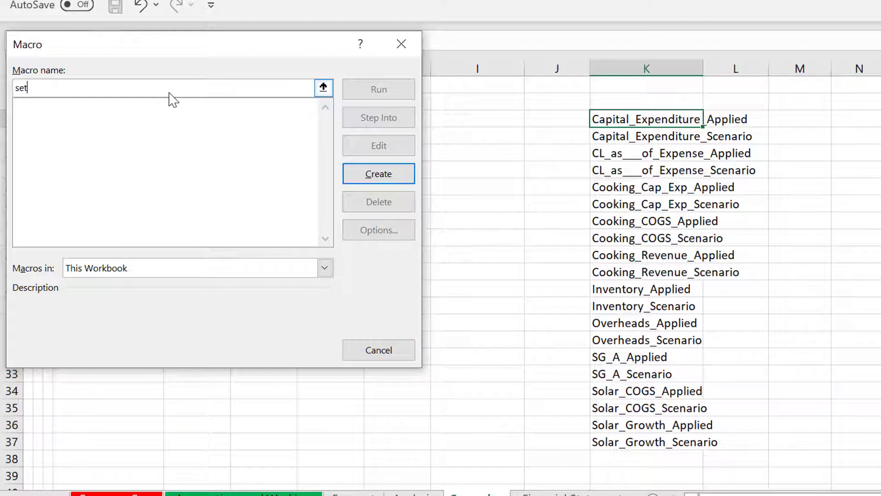
type("_appplied")
left_click(365, 177)
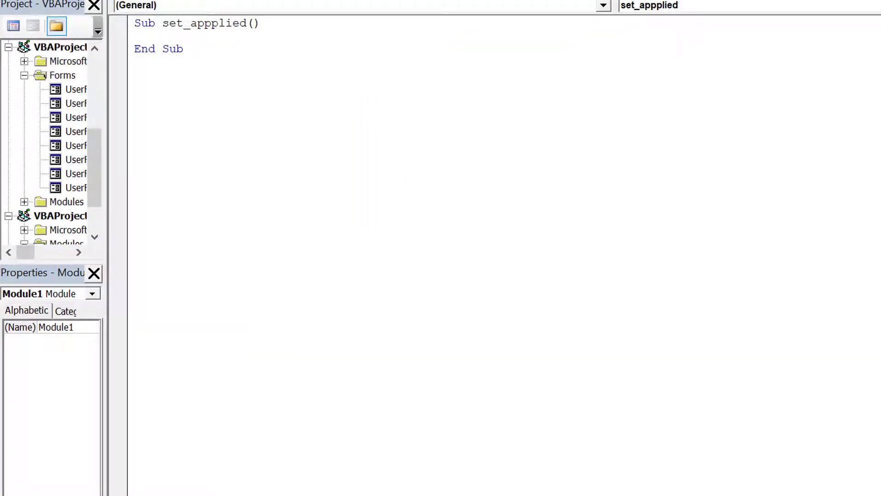
Return to the Scenarios worksheet and copy the list of range names in K18:K37
key("alt+F11")
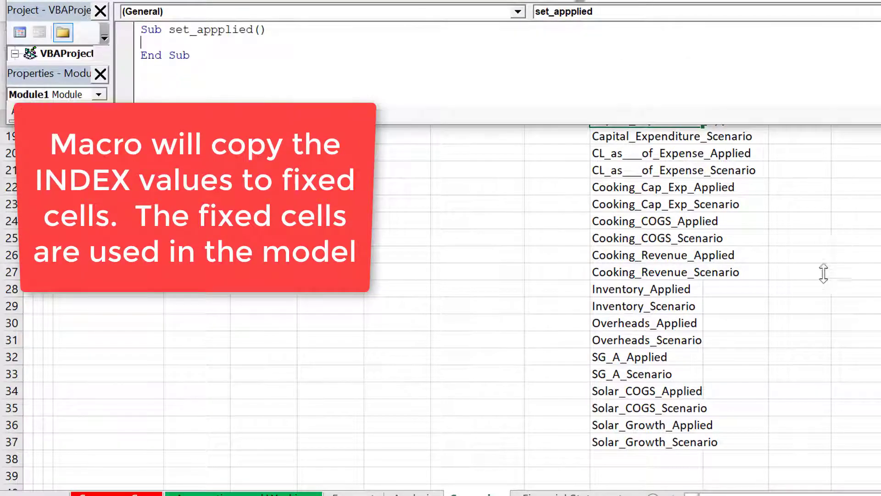
left_click(639, 386)
key("Up")
key("Up")
key("Up")
key("Up")
key("Up")
key("Up")
key("Up")
key("Up")
key("Up")
key("Up")
key("Up")
key("Up")
key("Up")
key("Up")
key("Up")
key("Up")
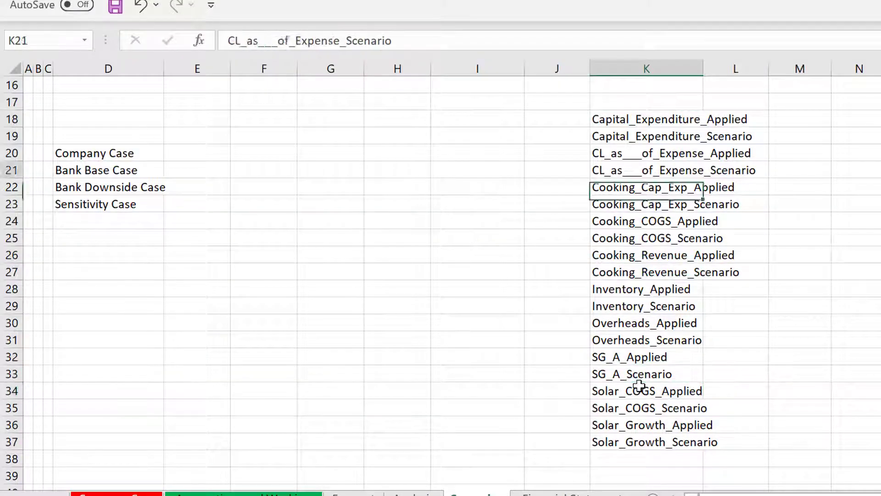
key("shift+Down")
key("shift+Down")
key("shift+Down")
key("shift+Down")
key("shift+Down")
key("shift+Down")
key("shift+Down")
key("shift+Down")
key("shift+Down")
key("shift+Down")
key("shift+Down")
key("shift+Down")
key("shift+Down")
key("shift+Down")
key("shift+Down")
key("shift+Down")
key("shift+Down")
key("shift+Down")
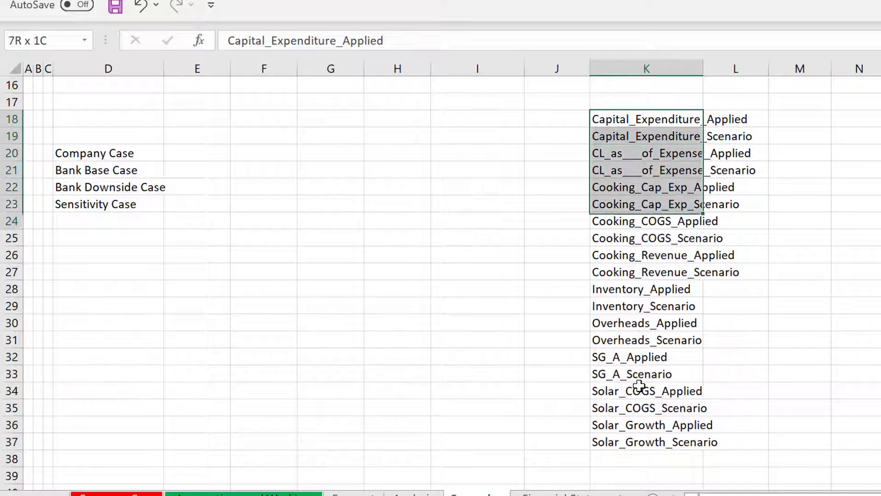
key("shift+Down")
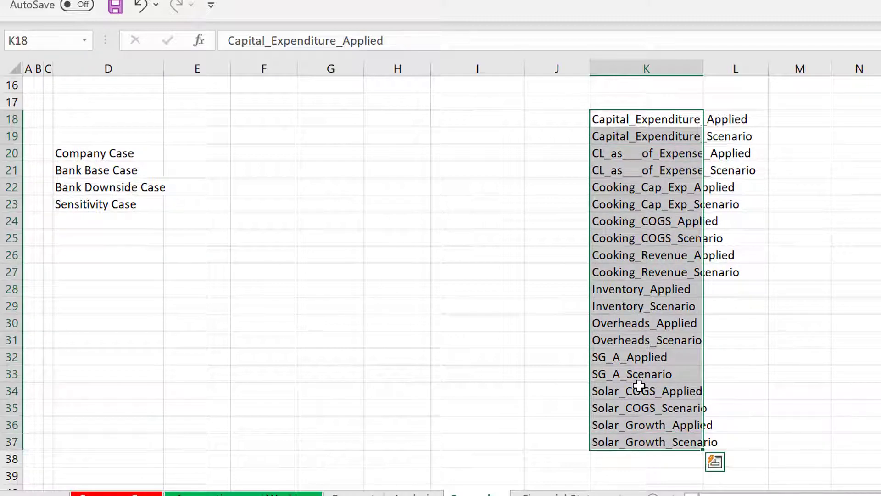
key("ctrl+c")
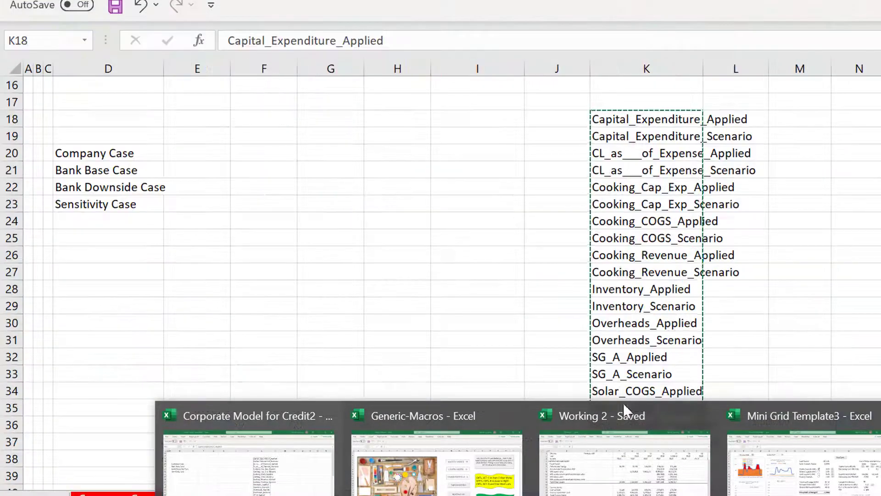
Paste the copied range names into the body of the set_appplied macro, leaving one blank line below the Sub line
key("alt+F11")
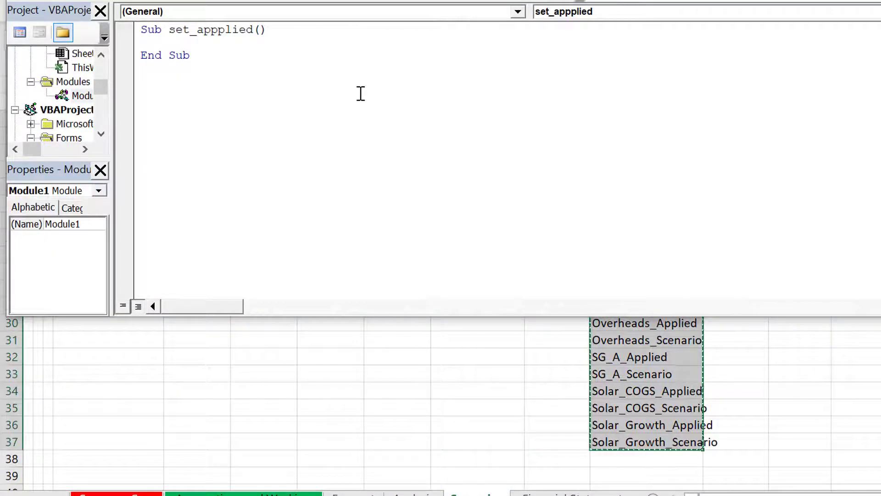
key("Return")
key("Return")
key("Return")
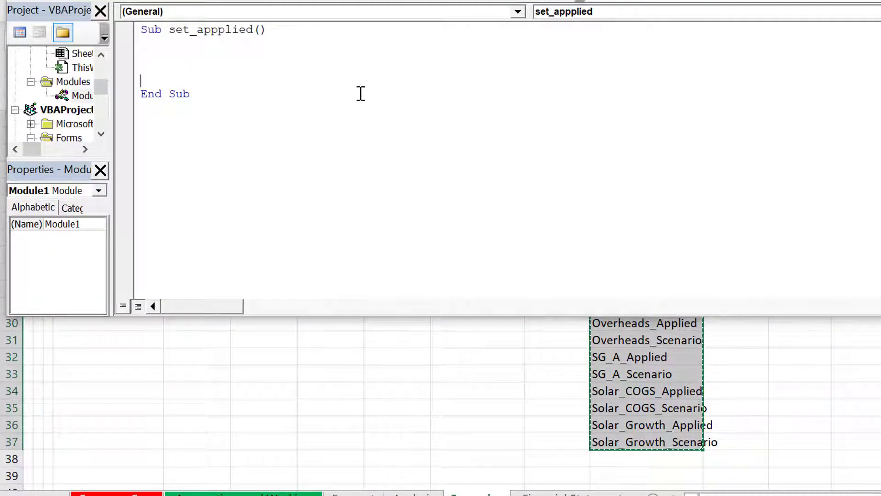
key("ctrl+v")
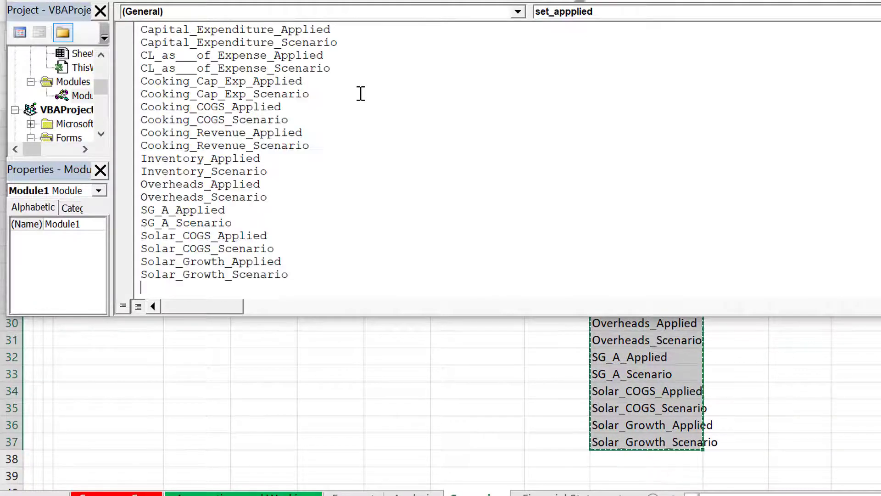
key("ctrl+Home")
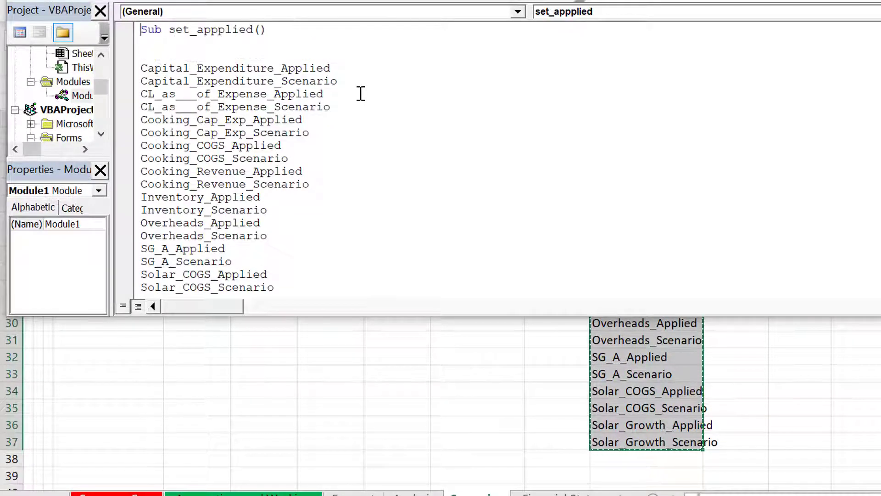
key("Delete")
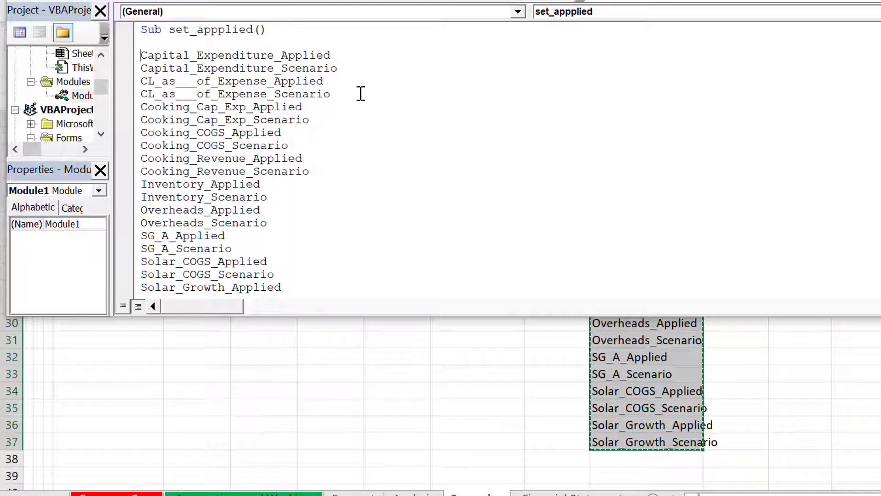
Combine the first two pasted names into the statement Range("Capital_Expenditure_Applied") = Range("Capital_Expenditure_Scenario")
type("range(\"")
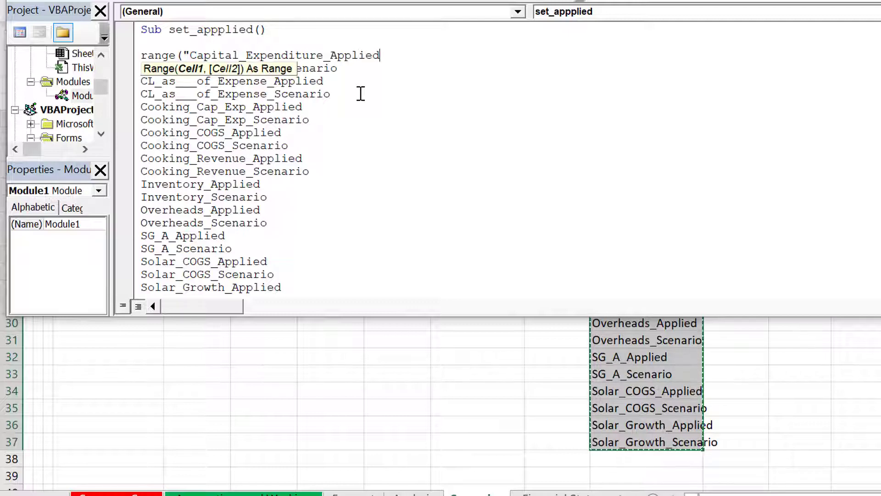
type(") = ")
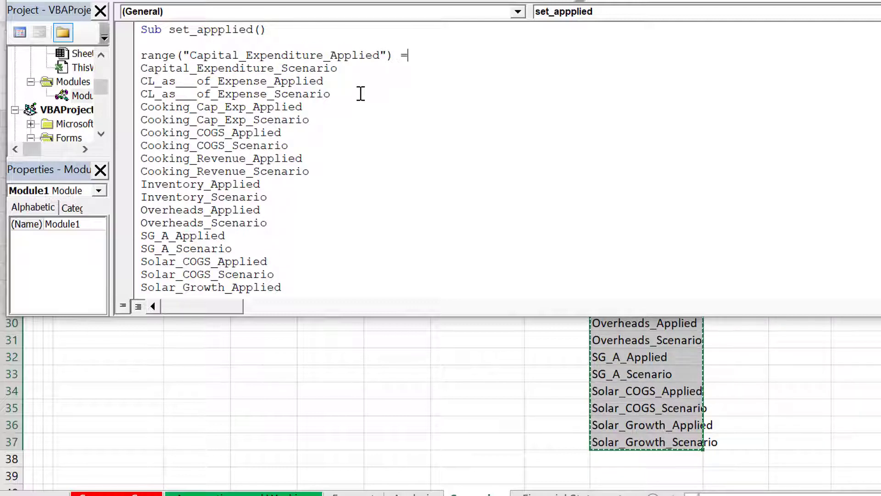
type("range")
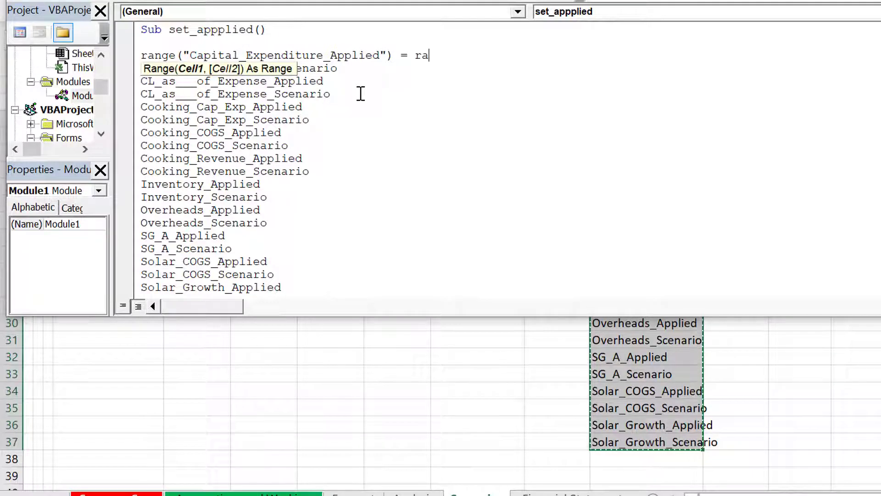
type("(\"")
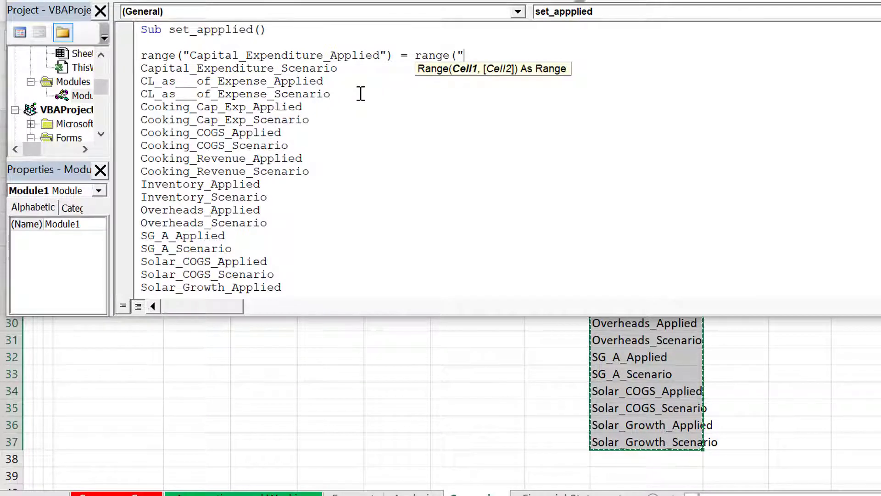
key("Delete")
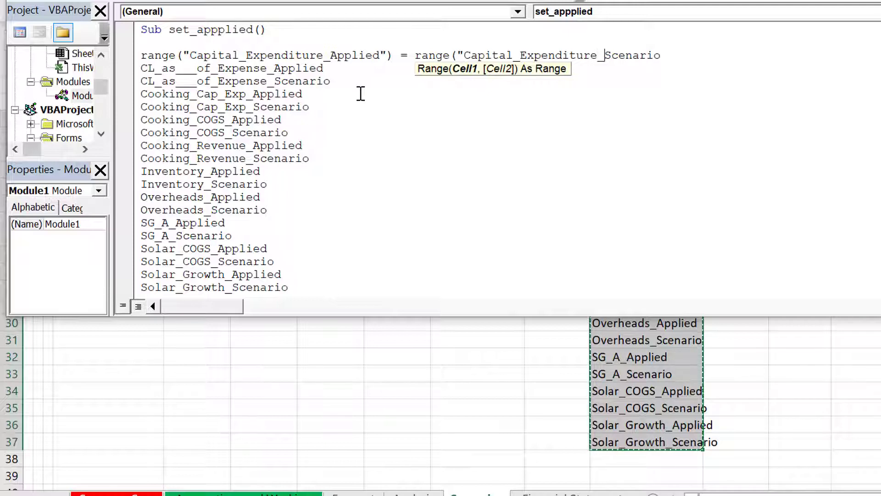
key("Right")
key("Right")
key("Right")
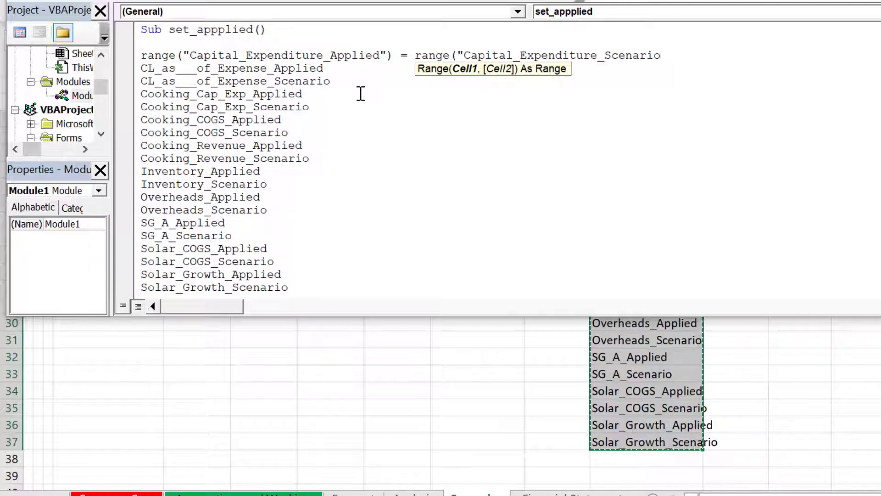
type("\")")
key("Right")
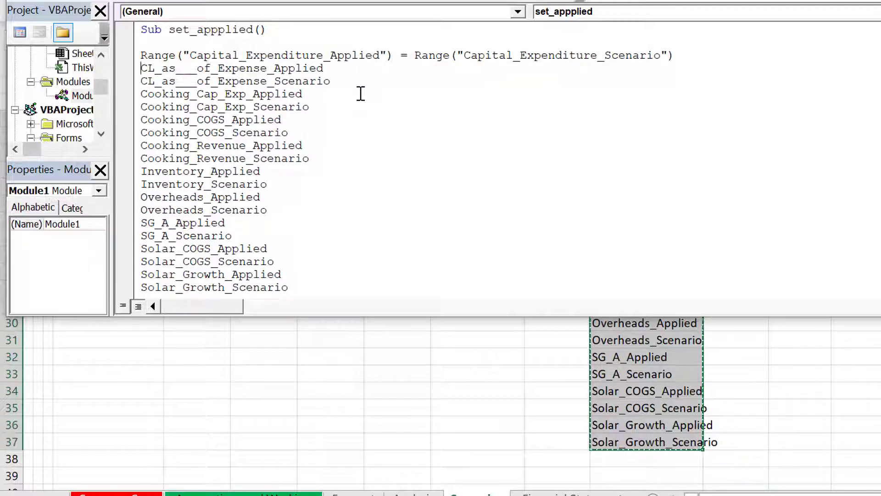
Copy the opening text Range(" from the first statement and insert it before CL_as___of_Expense_Applied
key("shift+Right")
key("shift+Right")
key("shift+Right")
key("shift+Right")
key("shift+Right")
key("shift+Right")
key("shift+Right")
key("ctrl+c")
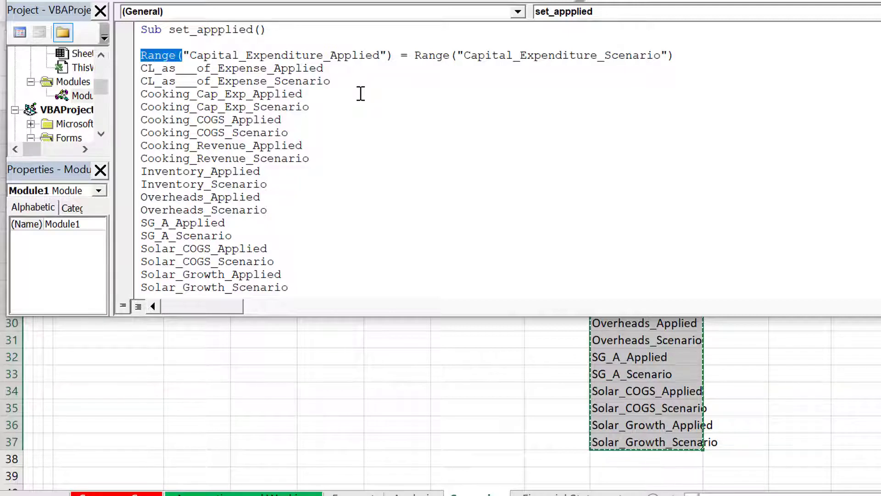
key("Down")
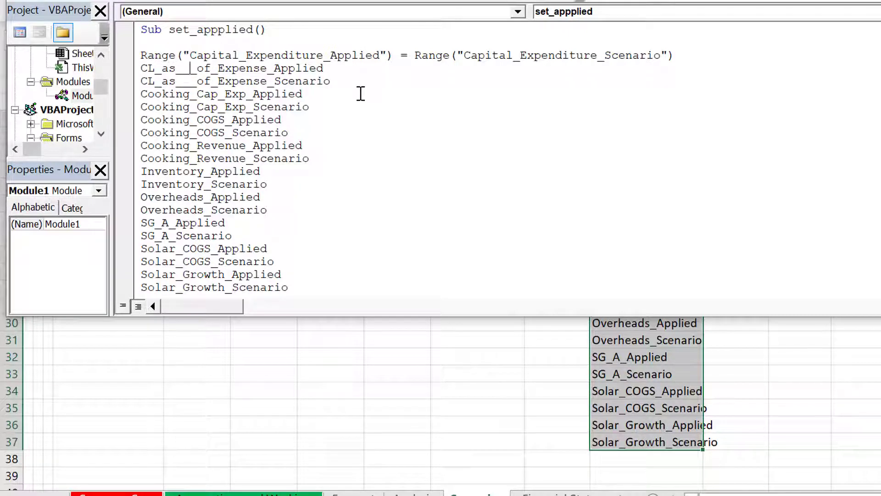
key("Left")
key("ctrl+v")
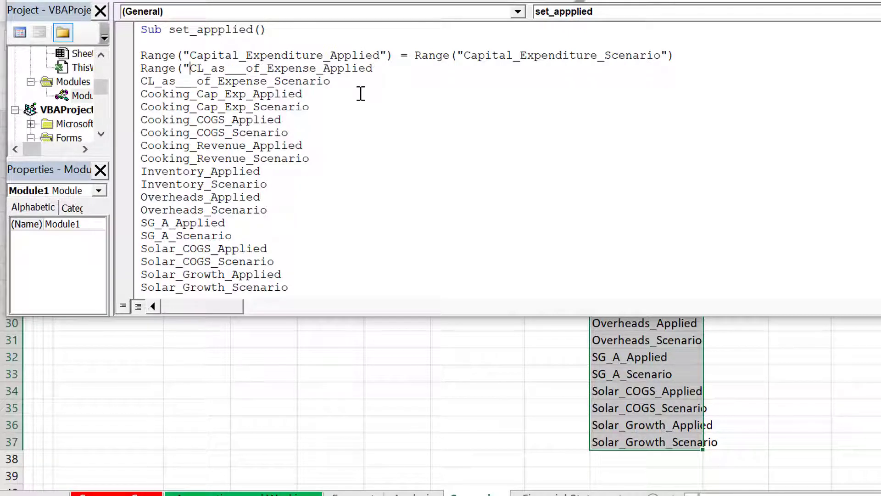
Complete the second statement as Range("CL_as___of_Expense_Applied") = Range("CL_as___of_Expense_Scenario"), joining the scenario name onto the same line
key("Right")
key("Right")
key("Right")
key("Right")
key("Right")
key("Right")
key("Right")
key("Right")
key("Right")
key("Right")
key("Right")
key("Right")
key("Right")
key("Right")
key("Right")
key("Right")
key("Right")
key("Right")
key("Right")
key("Right")
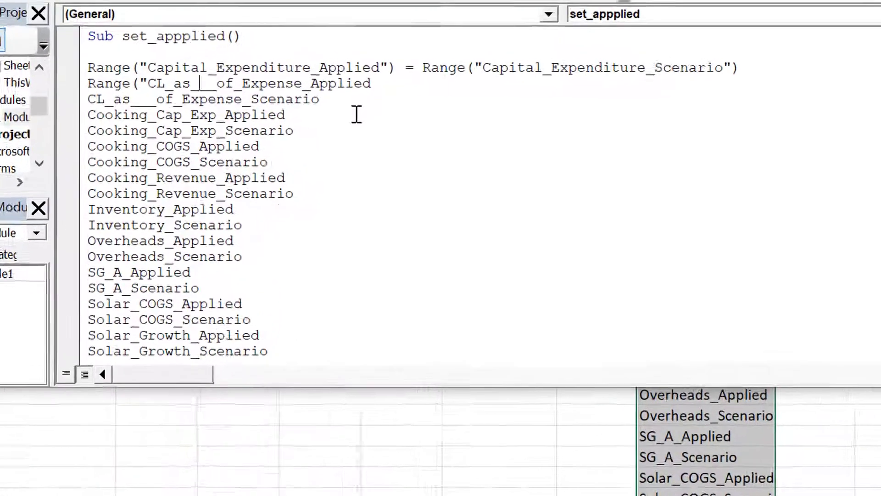
key("Right")
type("\"")
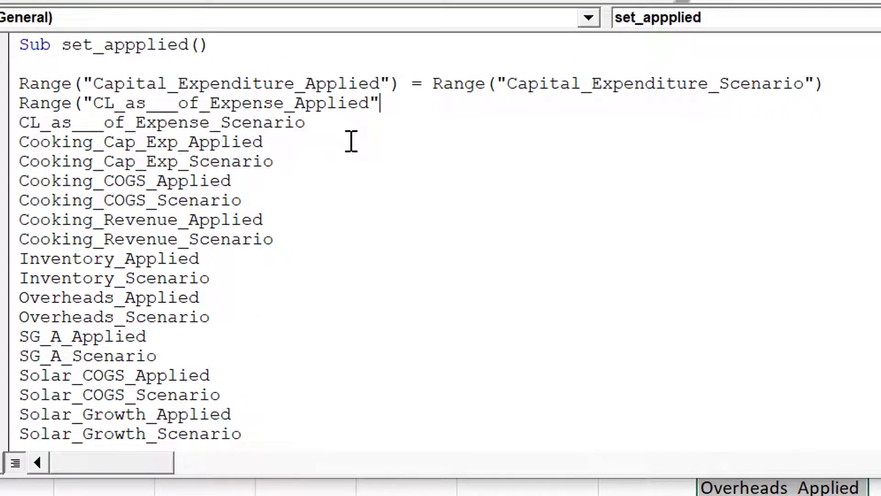
type(") = ")
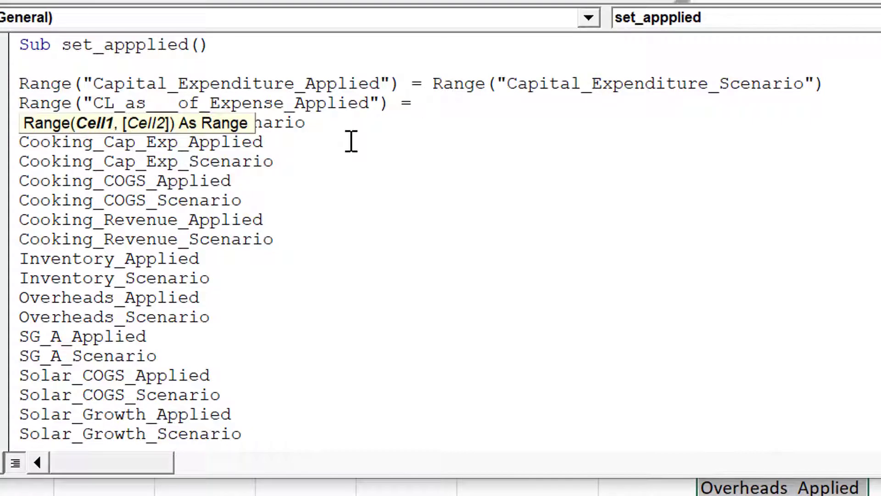
type("Range(\"")
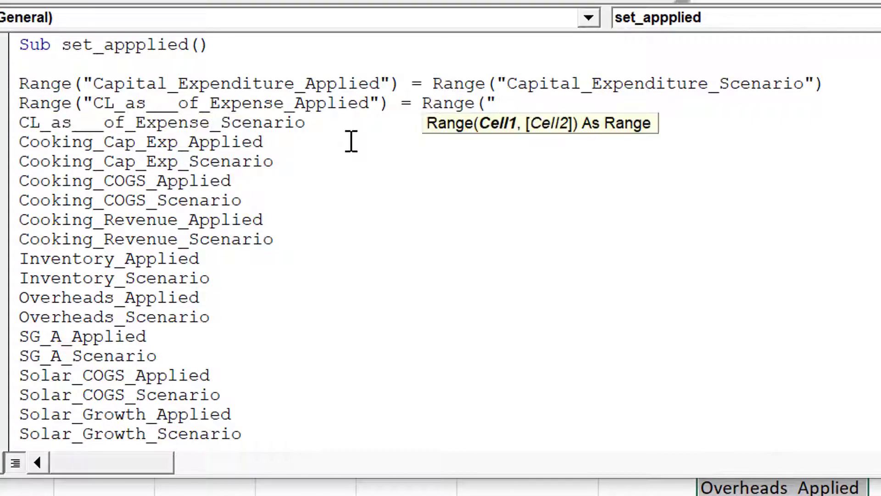
key("Delete")
key("Right")
key("Right")
key("Right")
key("Right")
key("Right")
key("Right")
key("Right")
key("Right")
key("Right")
key("Right")
key("Right")
key("Right")
key("Right")
key("Right")
key("Right")
key("Right")
key("Right")
key("Right")
key("Right")
key("Right")
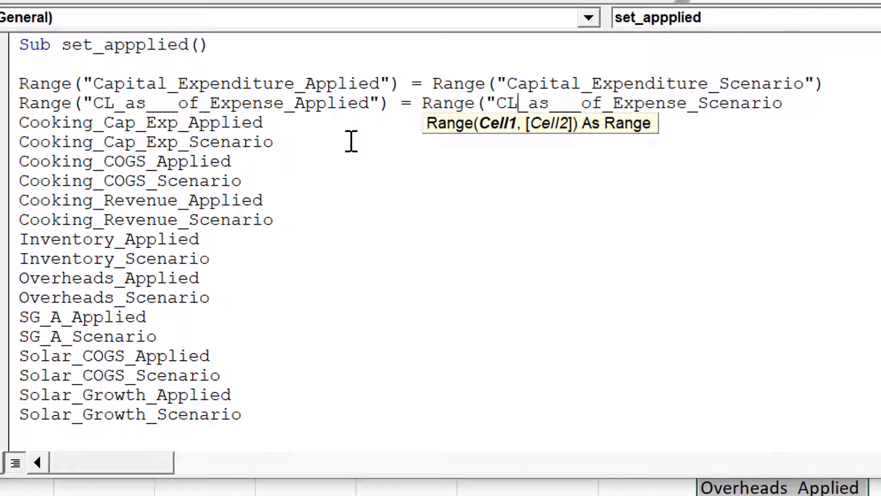
key("End")
type("\")")
key("Right")
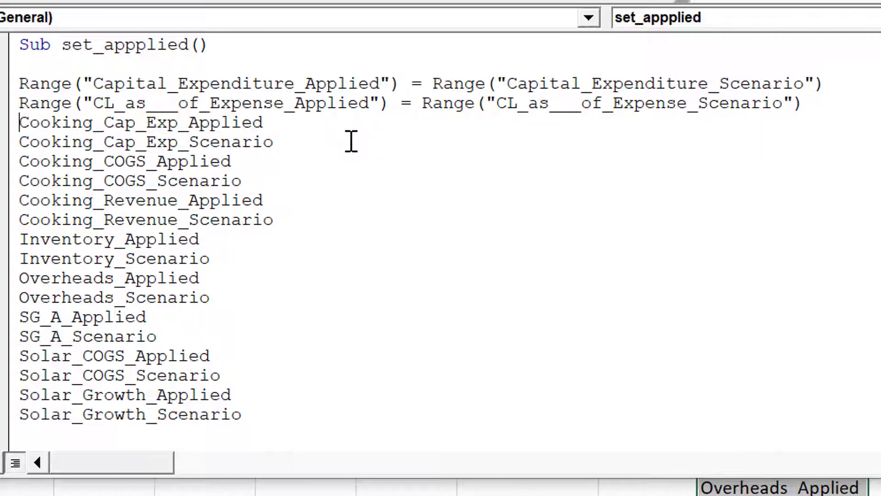
Combine the next pair of names into the statement Range("Cooking_Cap_Exp_Applied") = Range("Cooking_Cap_Exp_Scenario")
type("Range(\"")
key("Right")
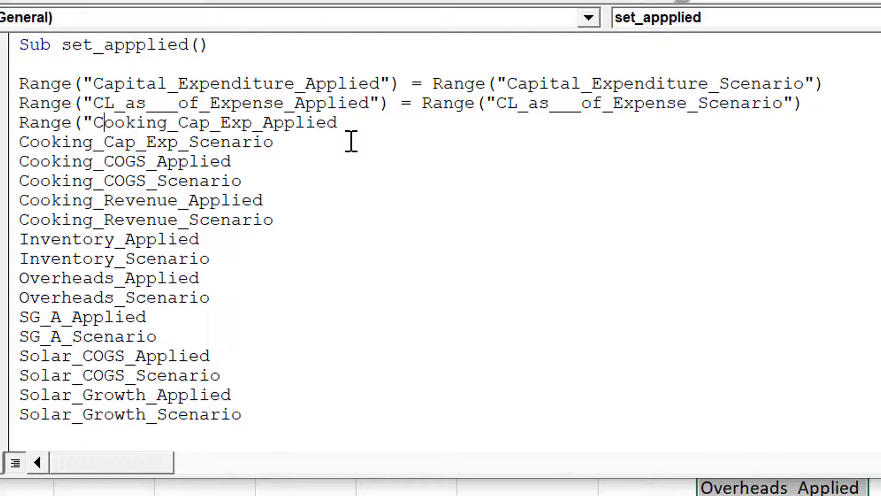
key("Right")
key("Right")
key("Right")
key("Right")
key("Right")
key("Right")
key("Right")
key("Right")
key("Right")
key("Right")
key("Right")
key("Right")
key("Right")
key("Right")
key("Right")
key("Right")
key("Right")
key("Right")
key("Right")
key("Right")
type("\") = ")
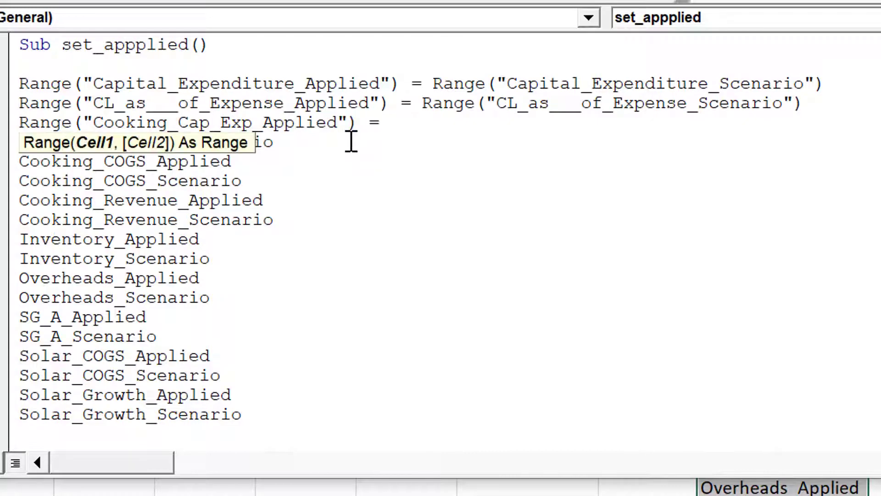
type("Range(\"")
key("Delete")
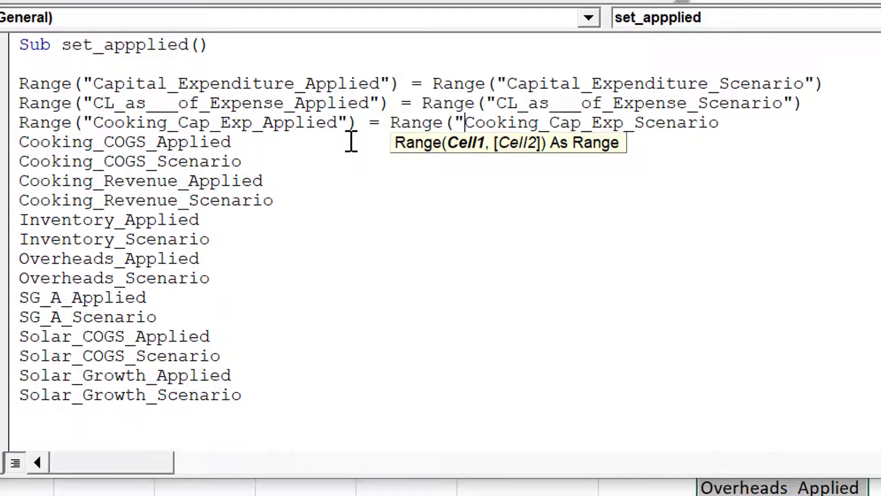
key("Right")
key("Right")
key("Right")
key("Right")
key("Right")
key("Right")
key("Right")
key("Right")
key("Right")
key("Right")
type("\")")
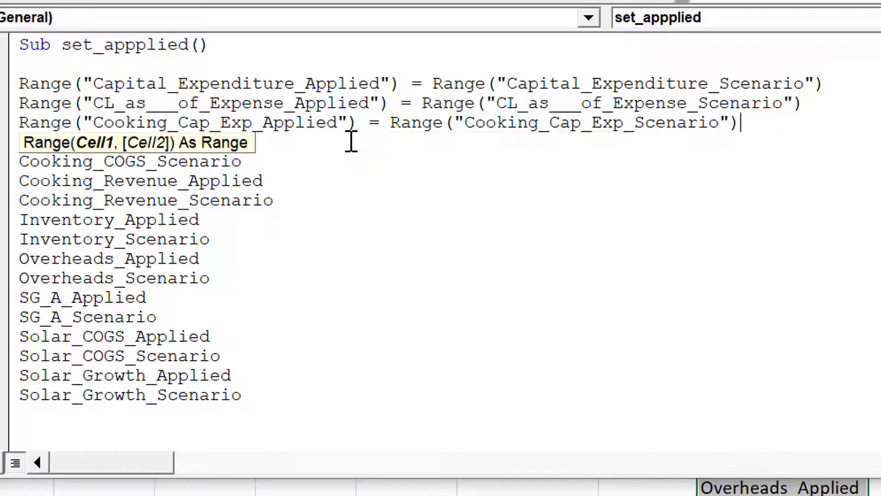
key("Right")
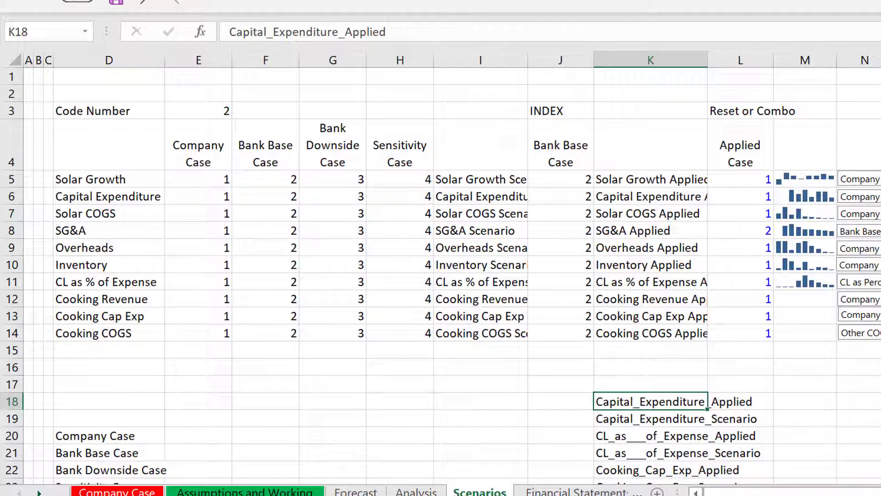
Draw a form-control combo box below the scenario table, around row 17 from column E to G
left_click(390, 1)
left_click(388, 9)
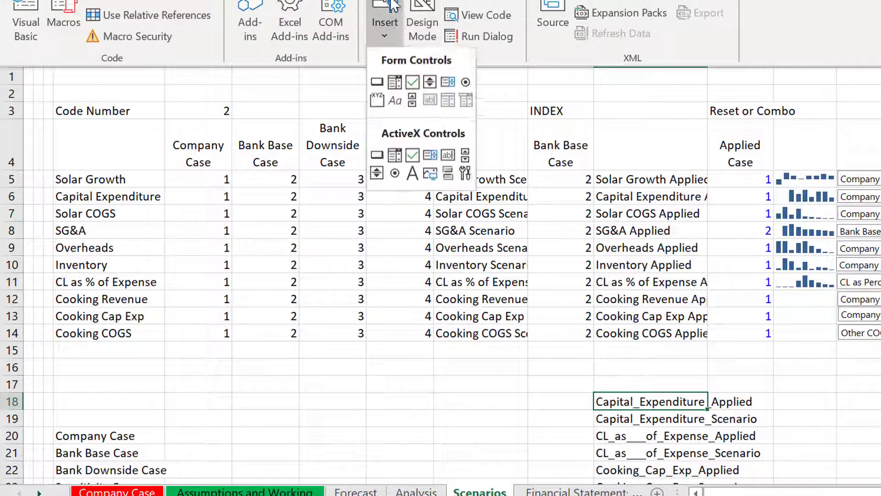
left_click(395, 82)
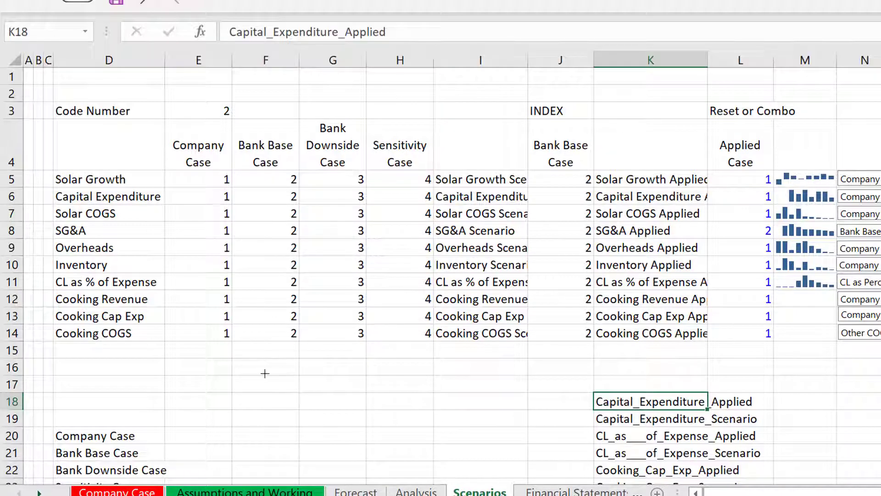
left_click_drag(225, 380, 361, 398)
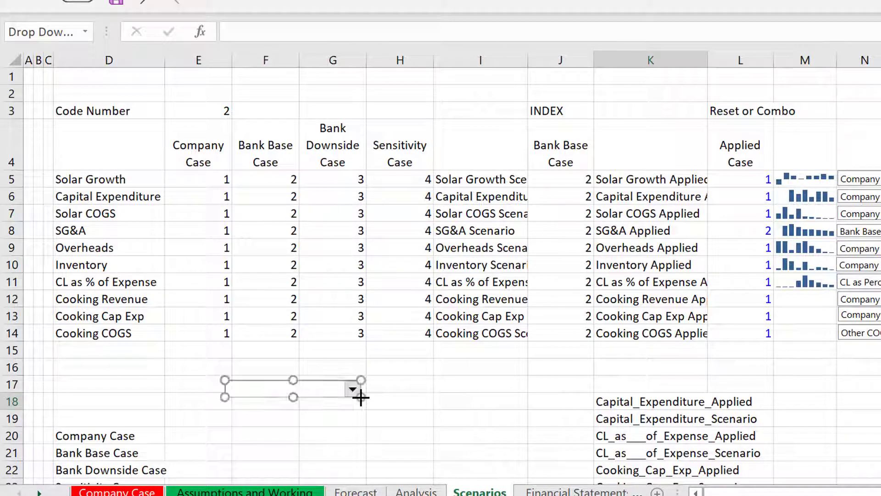
Set the new combo box's input range to the case names in Scenarios!$D$20:$D$23
right_click(294, 389)
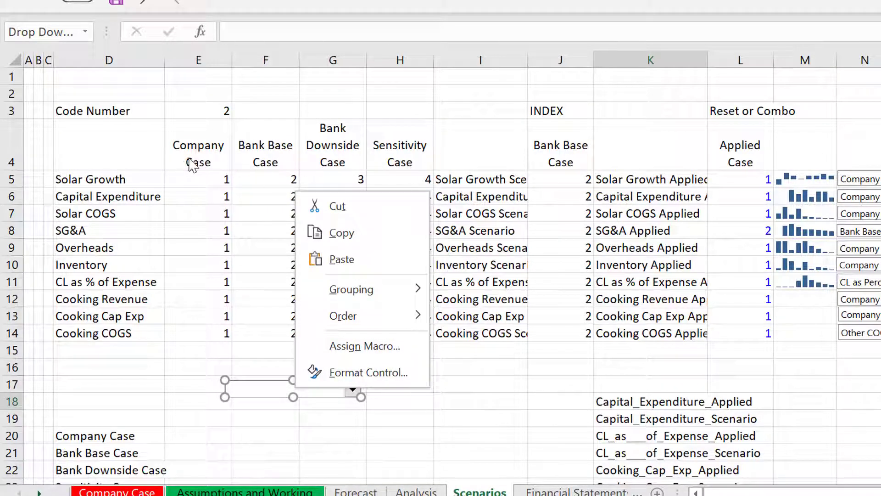
left_click(396, 372)
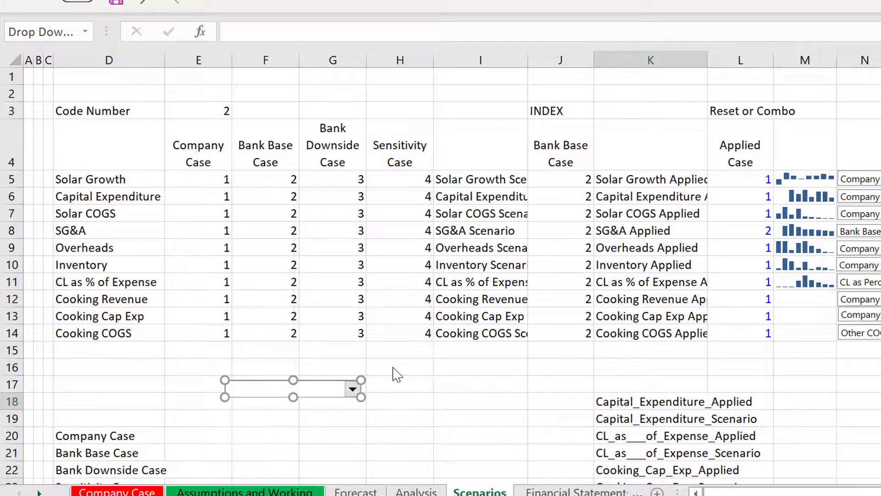
left_click(277, 67)
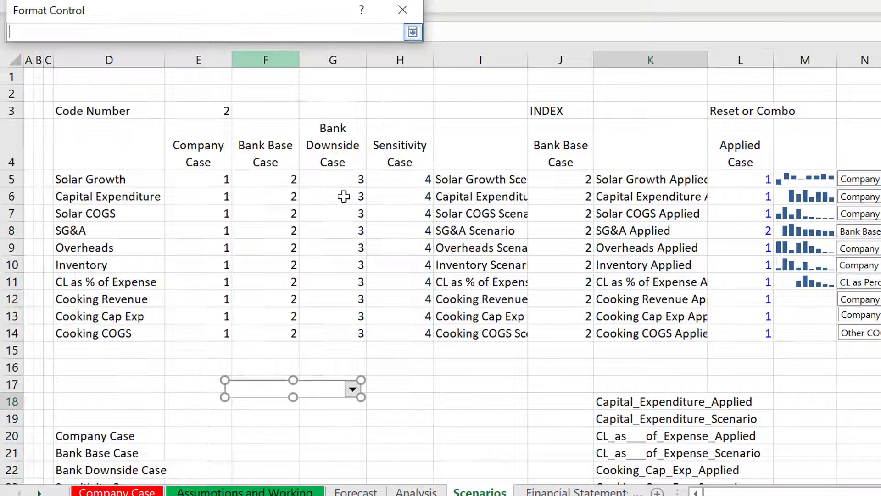
left_click(554, 490)
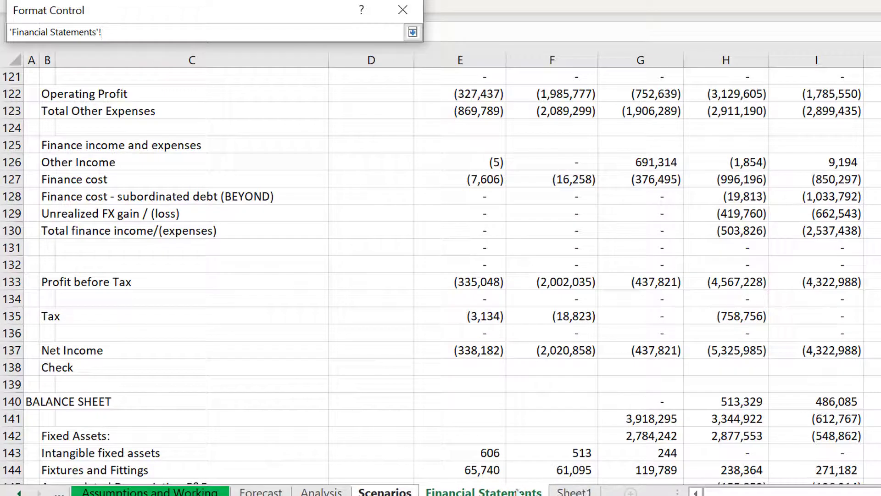
left_click(386, 490)
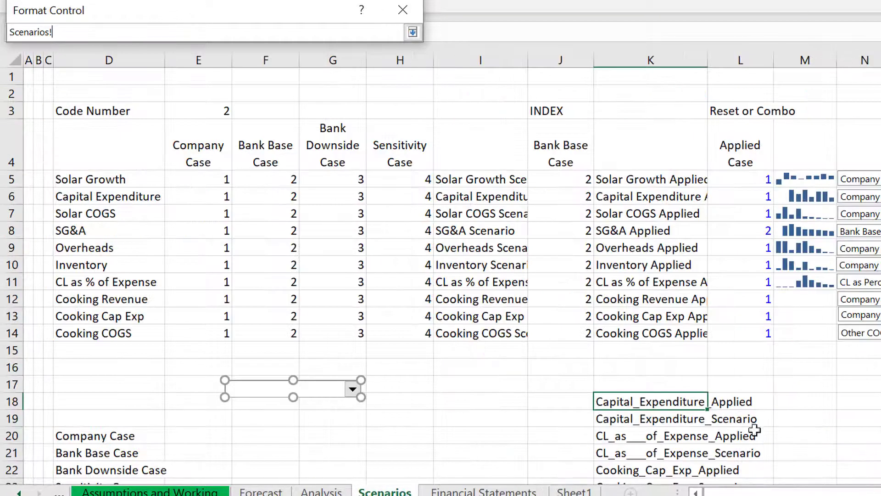
scroll(333, 447, "down", 2)
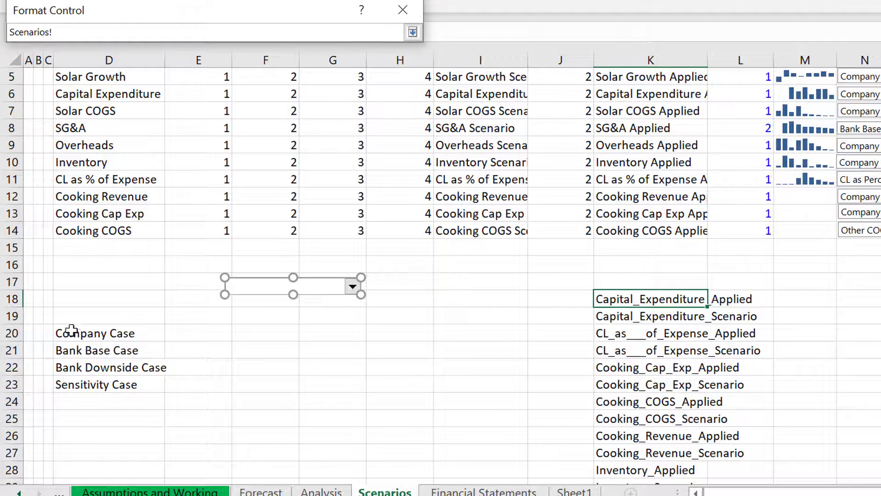
left_click_drag(68, 337, 73, 383)
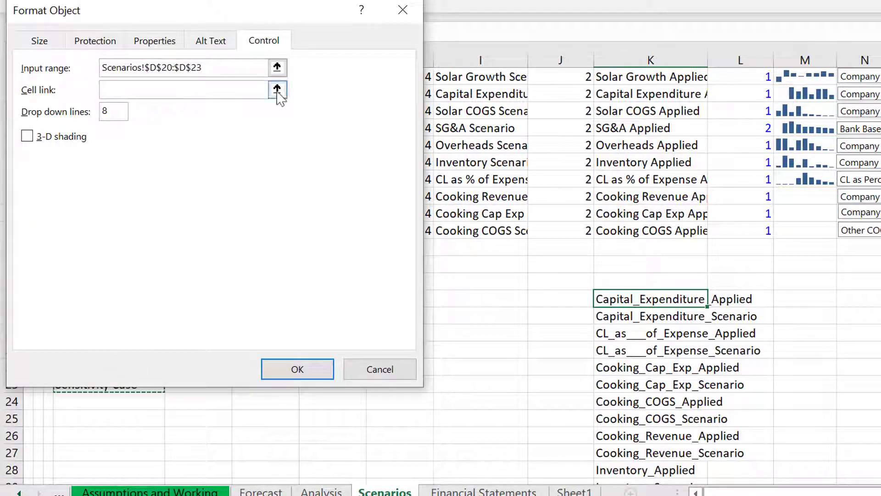
Link the combo box to the Code Number cell Scenarios!$E$3 and apply the control settings
left_click(277, 90)
left_click(484, 490)
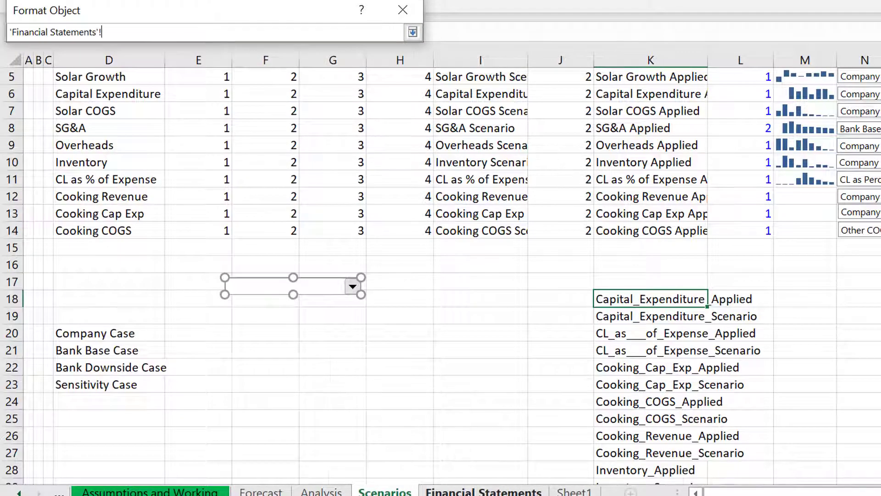
left_click(385, 490)
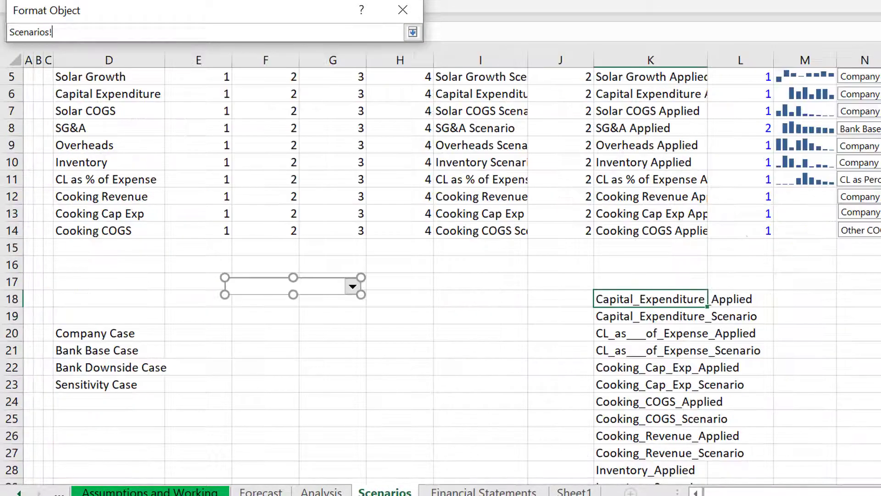
scroll(441, 275, "up", 2)
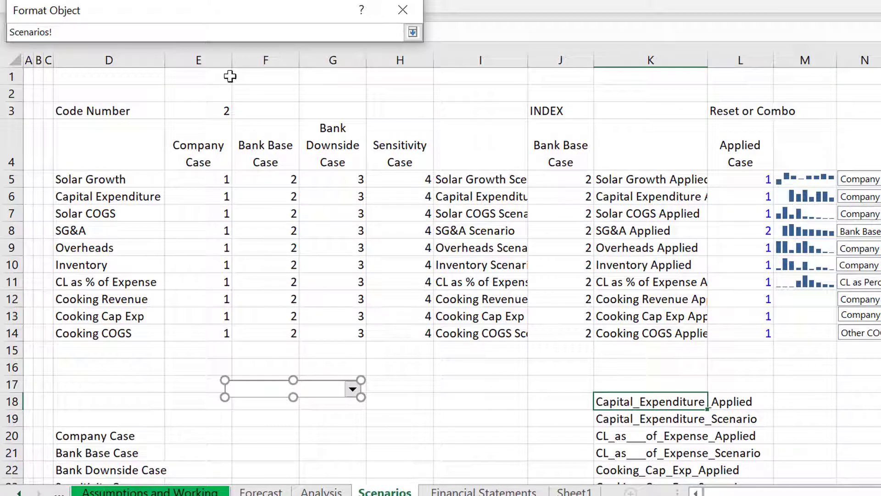
left_click(213, 106)
key("Return")
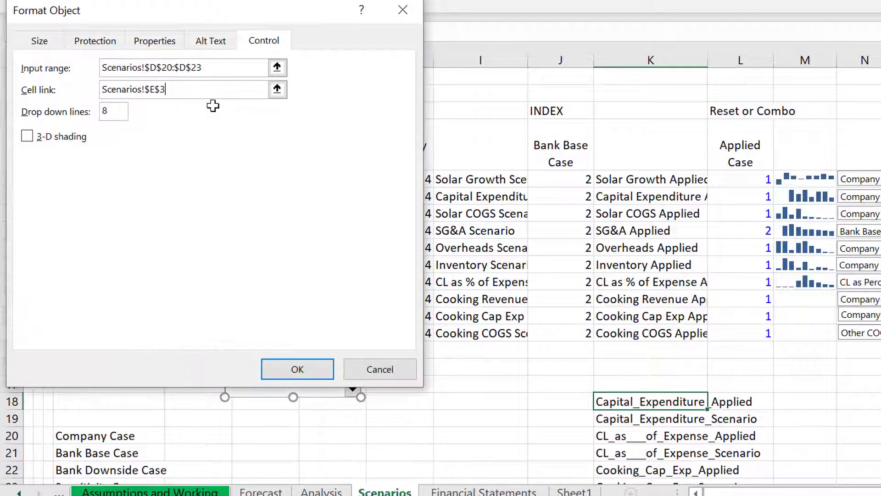
left_click(297, 371)
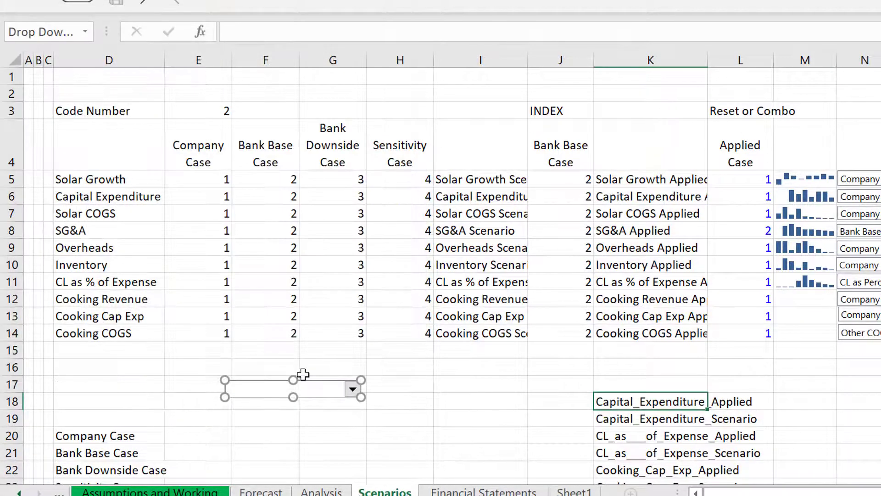
Test the combo box by choosing Bank Base Case, Bank Downside Case and Sensitivity Case in turn
left_click(436, 405)
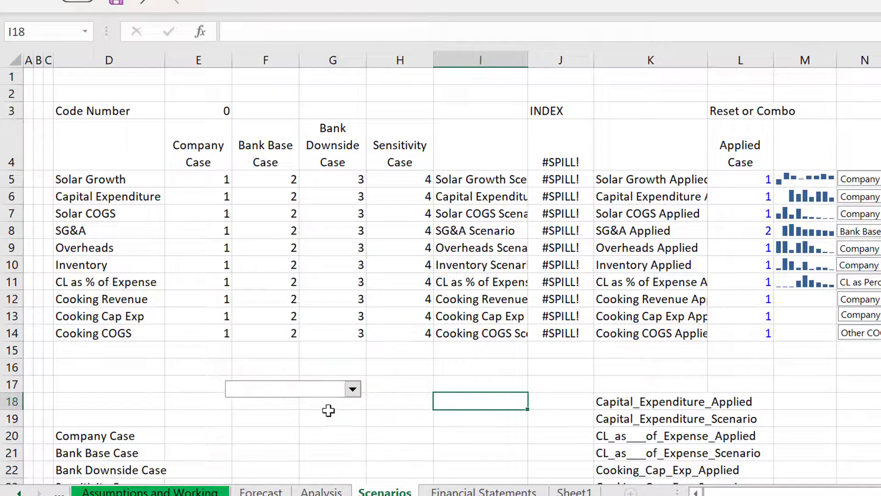
left_click(351, 390)
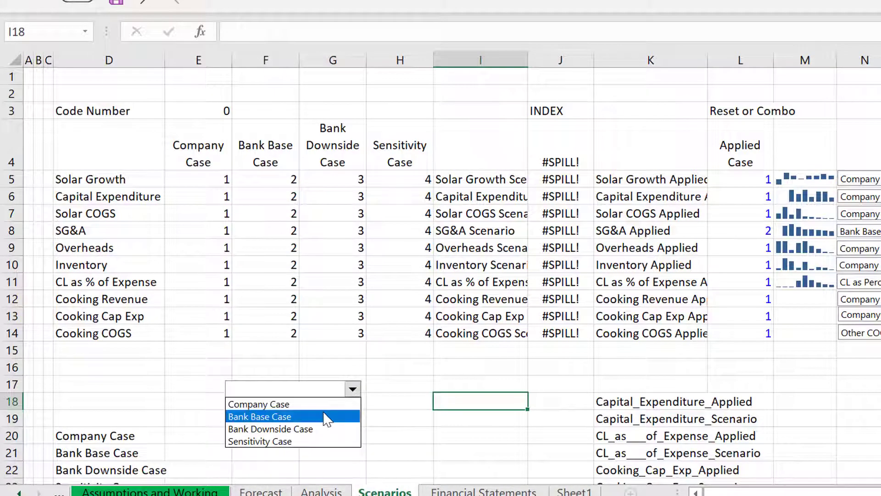
left_click(348, 416)
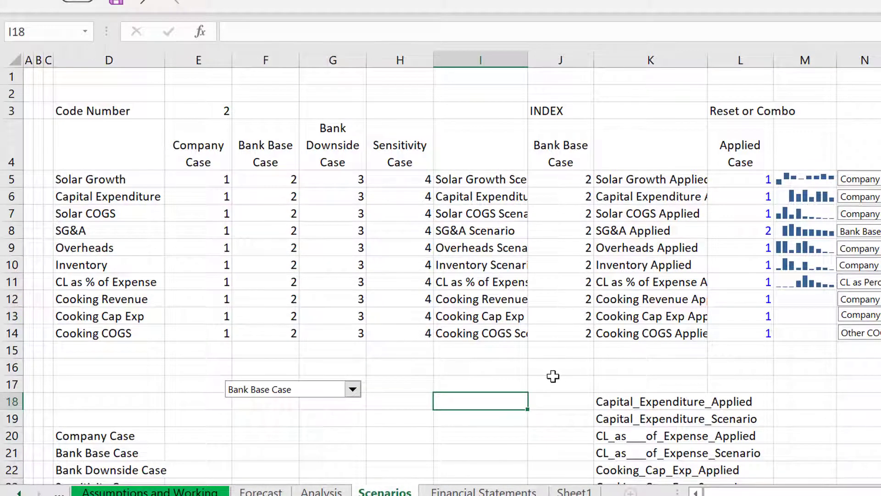
left_click(353, 390)
key("Down")
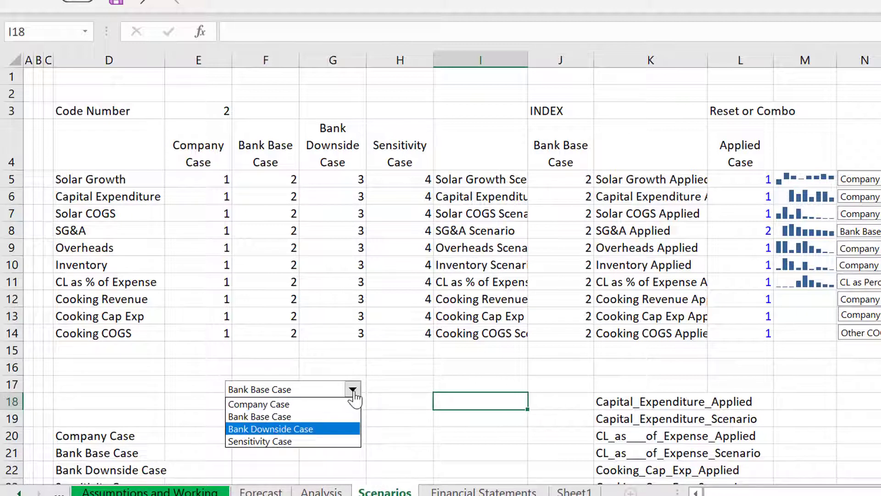
key("Return")
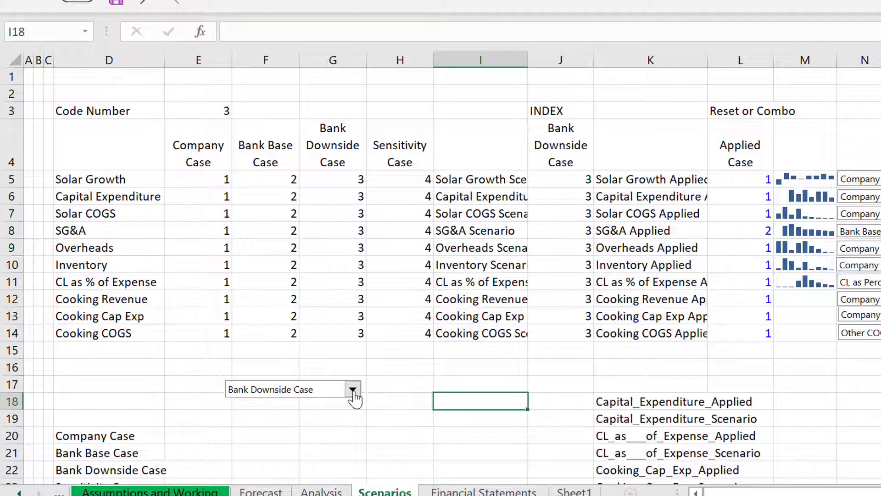
left_click(353, 390)
key("Down")
key("Return")
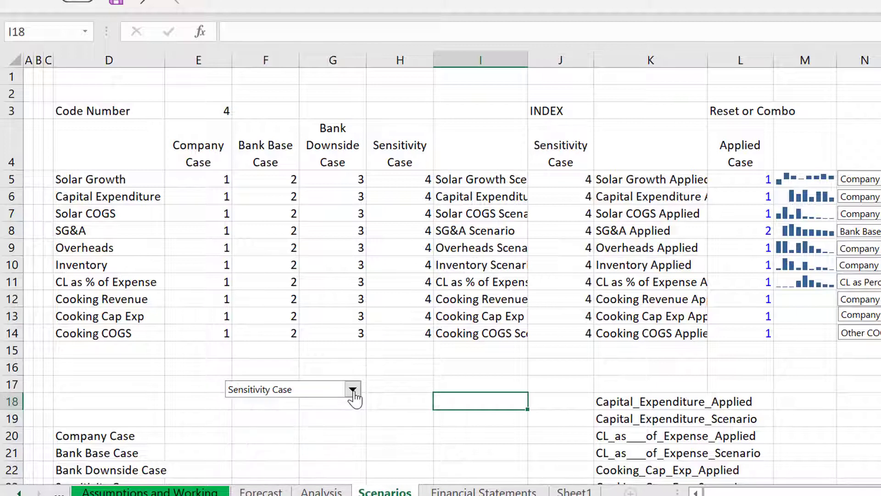
Move the combo box up beside the Code Number value, above the case headings in columns F to H
right_click(326, 395)
key("Escape")
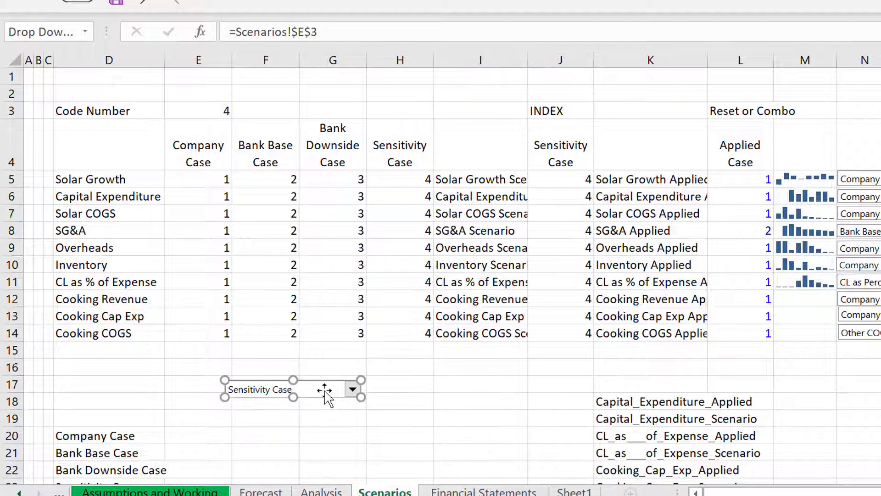
left_click_drag(324, 389, 352, 103)
Assign the set_appplied macro to the case combo box
right_click(352, 104)
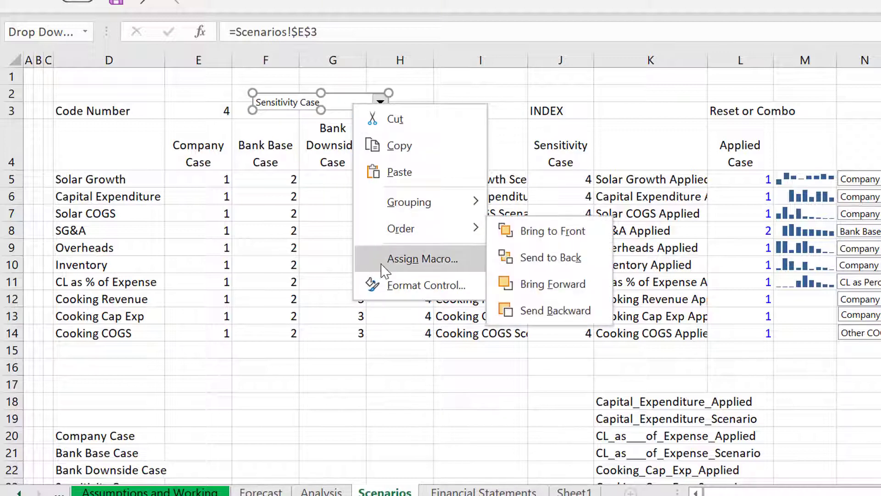
key("Escape")
key("Tab")
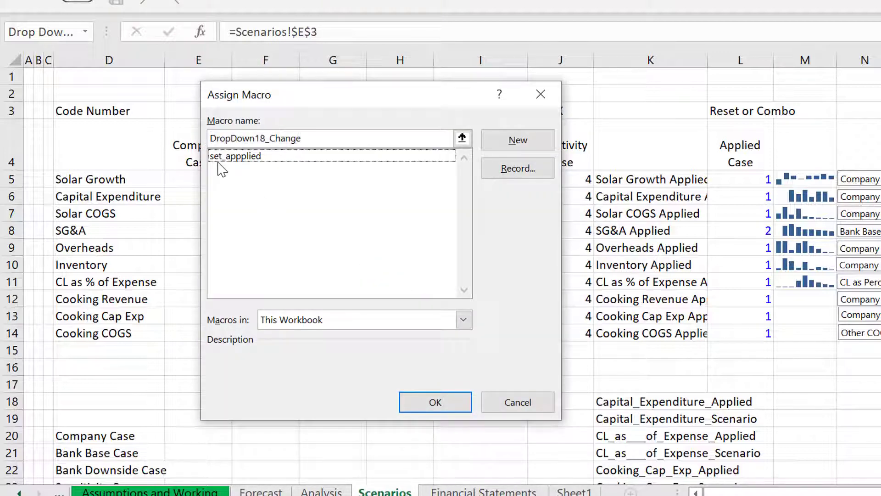
left_click(228, 157)
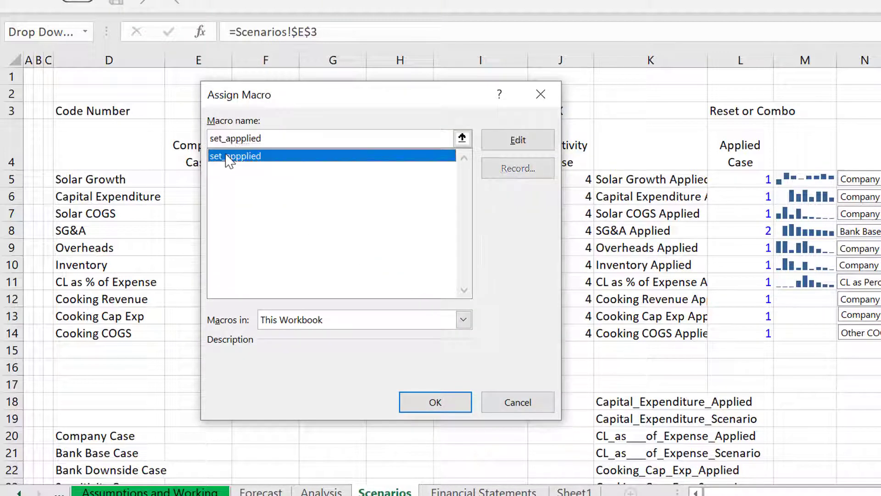
left_click(435, 402)
left_click(503, 400)
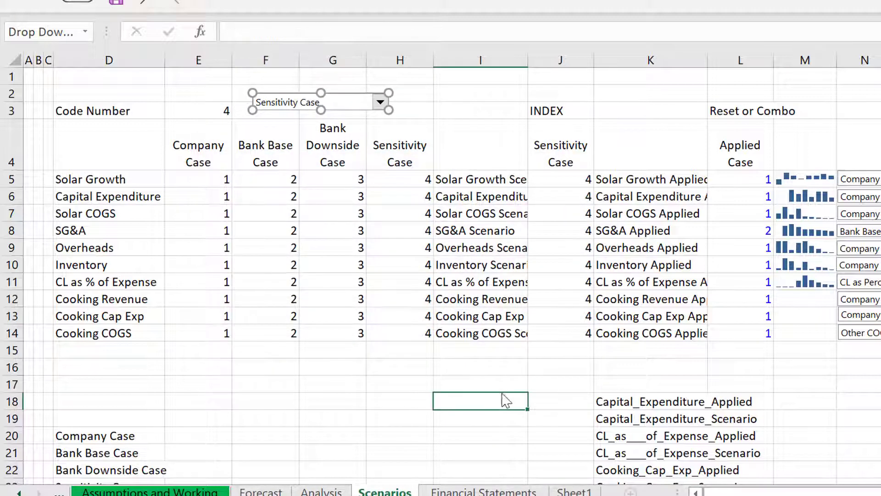
Run the macro through the combo box by choosing Company Case, Bank Base Case and finally Bank Downside Case
left_click(377, 100)
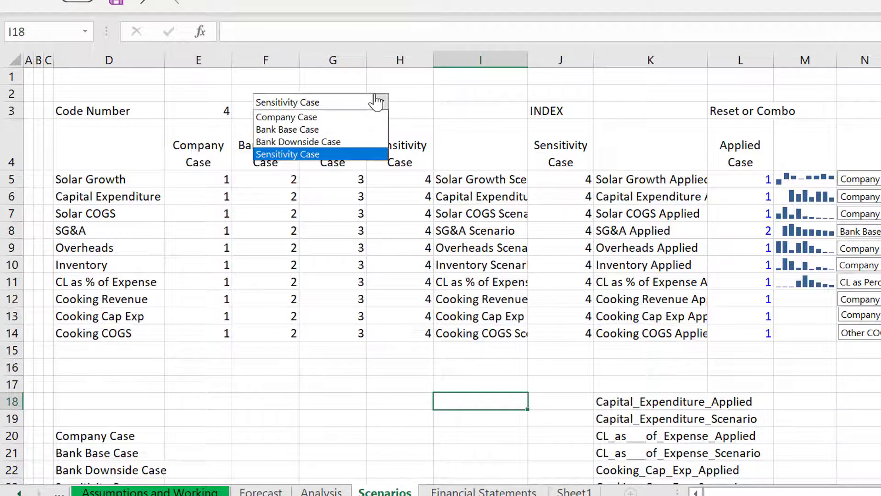
key("Up")
key("Up")
key("Up")
key("Return")
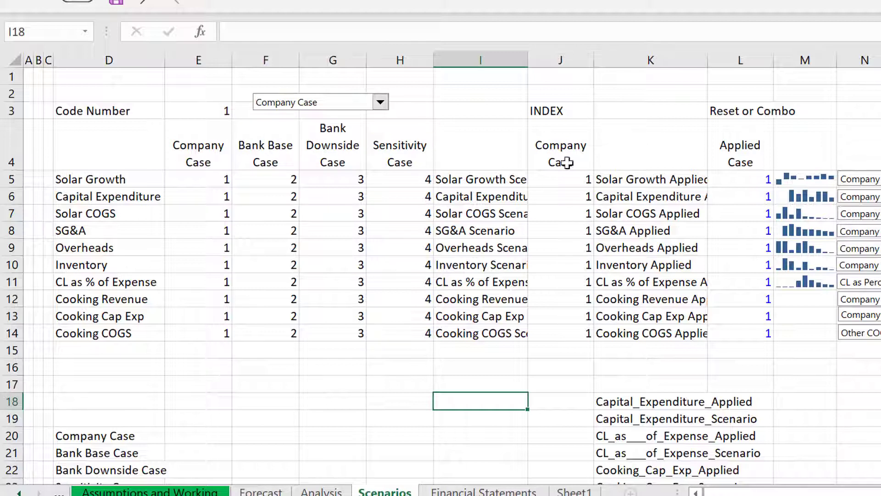
left_click(295, 111)
key("Down")
key("Return")
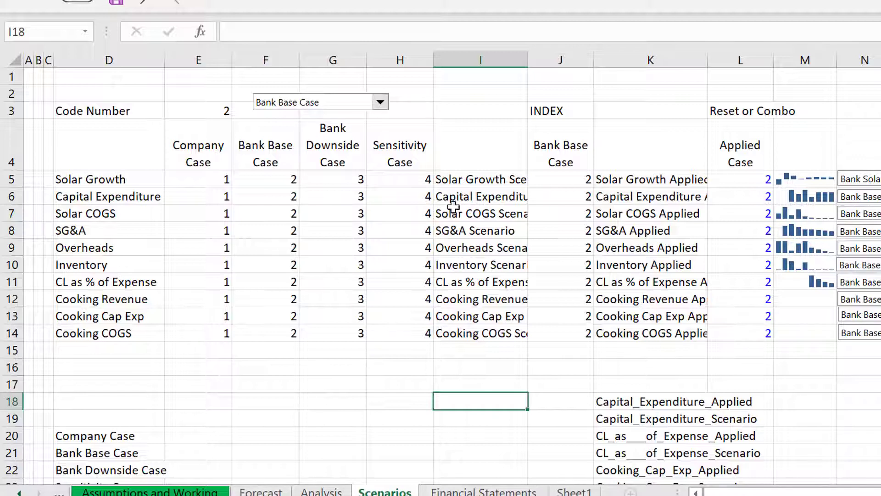
left_click(363, 106)
key("Down")
key("Return")
Copy the case combo box to the Analysis sheet and place it in rows 1–2 above the column of individual scenario drop-downs
right_click(362, 103)
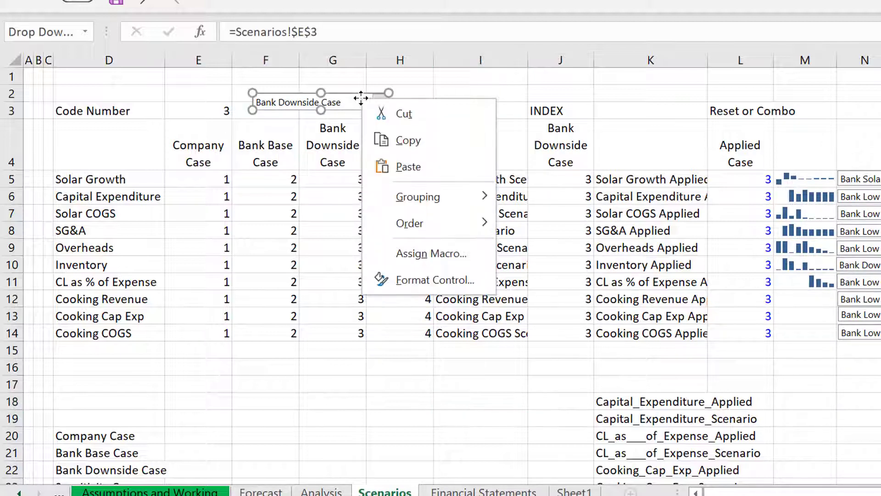
left_click(397, 140)
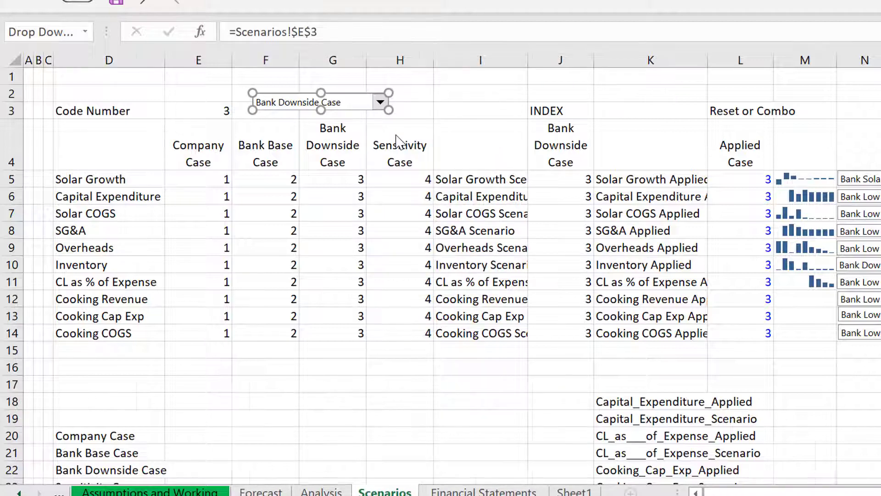
key("ctrl+Page_Up")
left_click(73, 84)
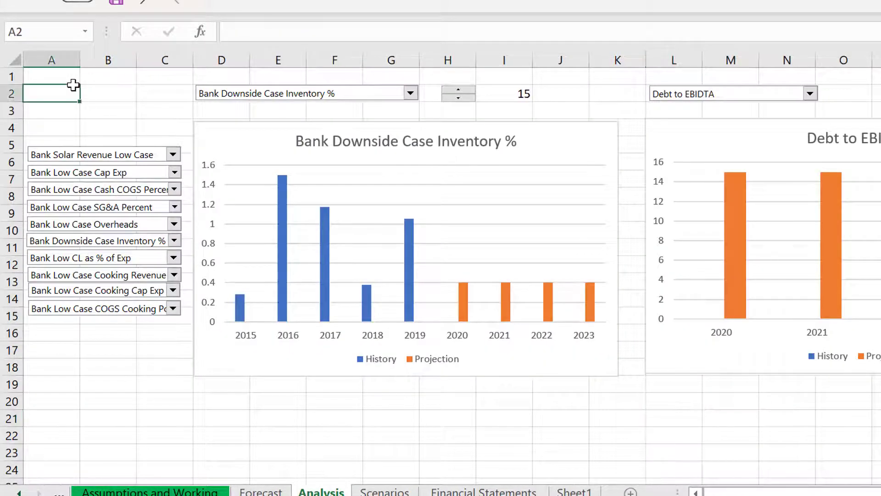
key("ctrl+v")
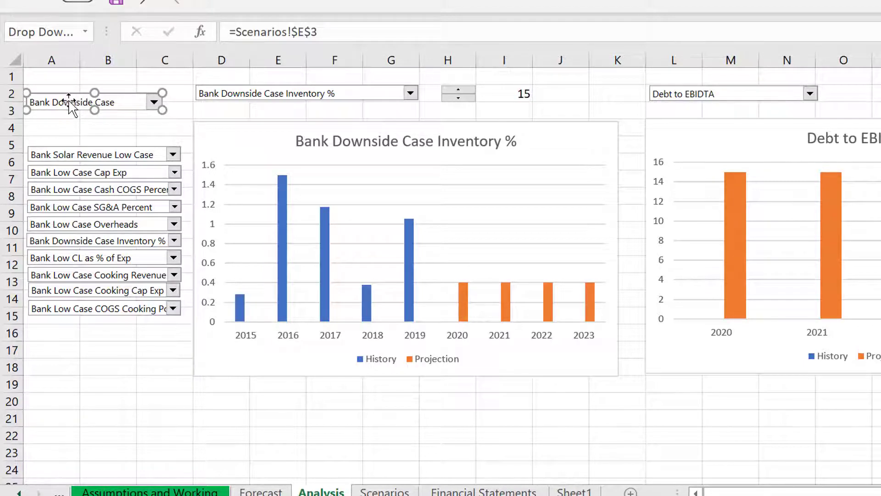
mouse_move(69, 101)
left_mouse_down()
mouse_move(84, 84)
mouse_move(73, 88)
left_mouse_up()
left_click(74, 120)
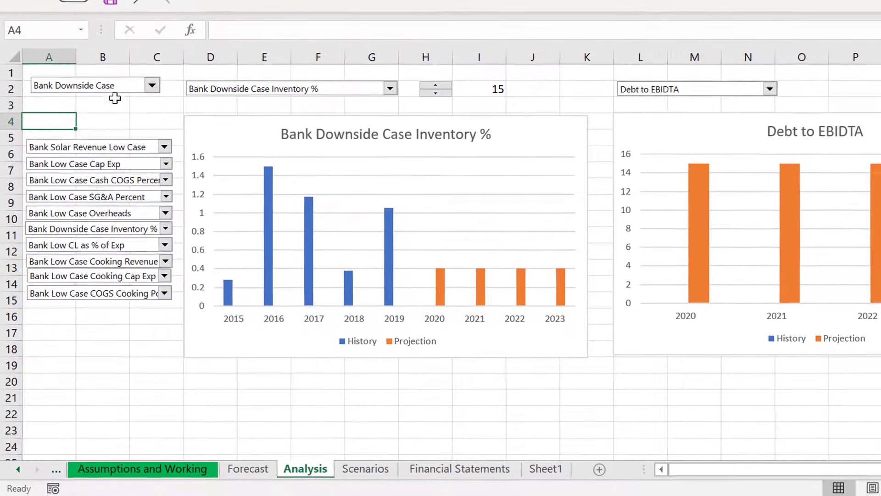
Apply Company Case and then Bank Base Case to all scenarios with the overall case selector on the Analysis sheet
left_click(159, 90)
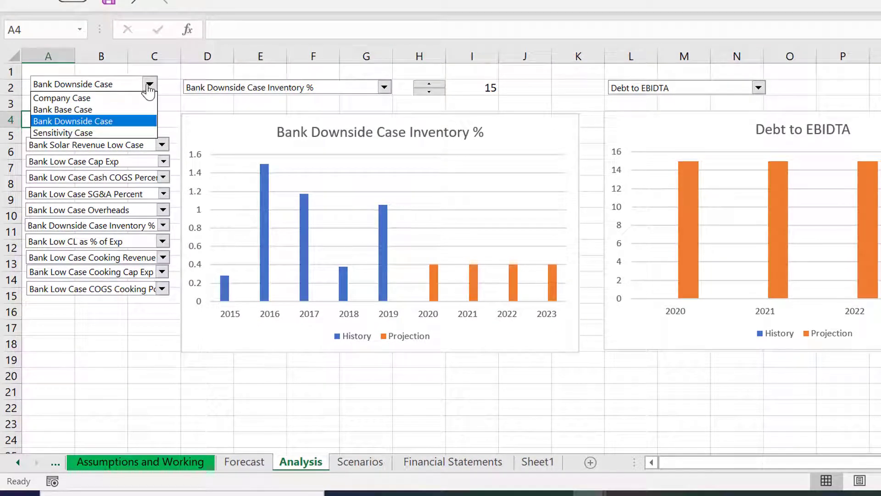
left_click(148, 98)
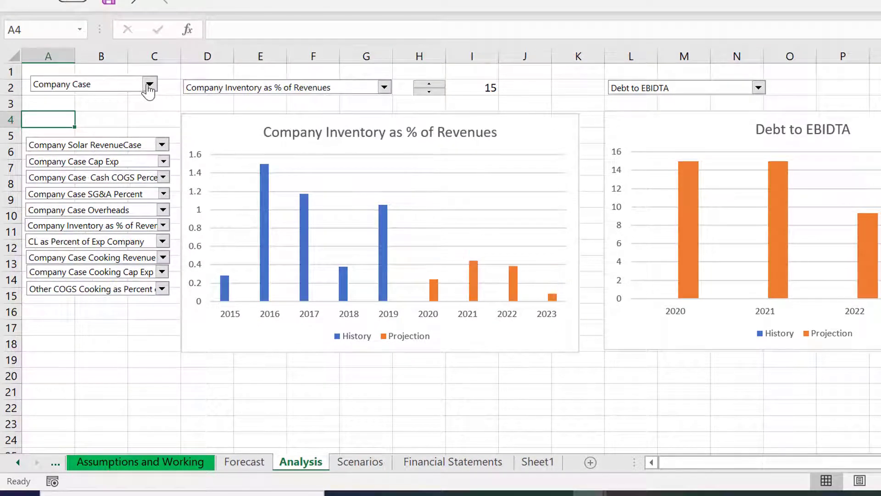
left_click(149, 86)
left_click(146, 109)
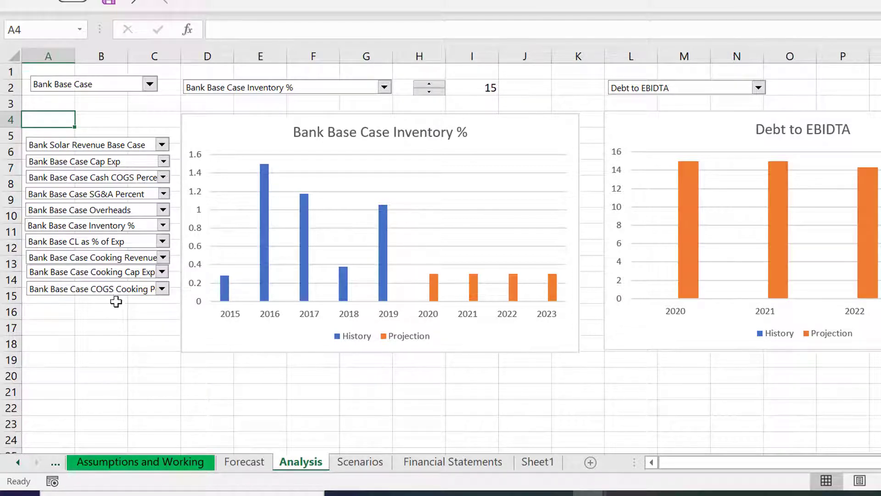
Set cooking revenue to No Cooking Case Revenue, and switch solar revenue to Company Solar RevenueCase and back to Bank Solar Revenue Base Case
left_click(164, 257)
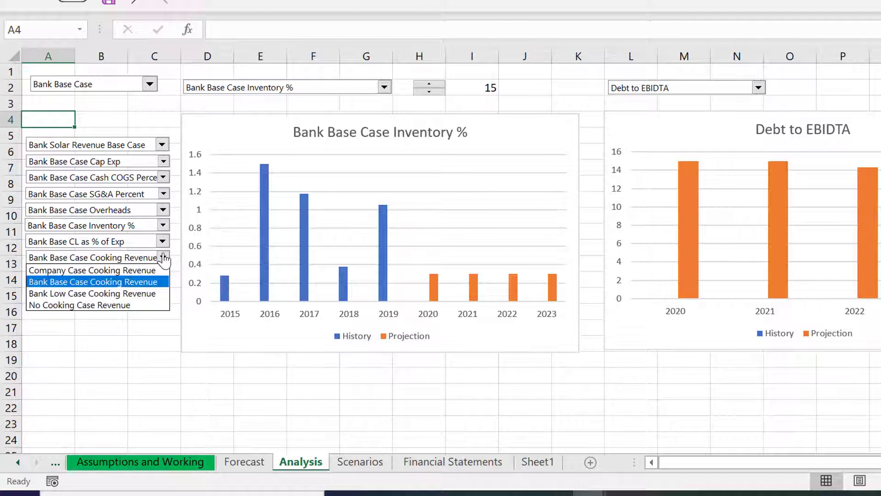
left_click(164, 257)
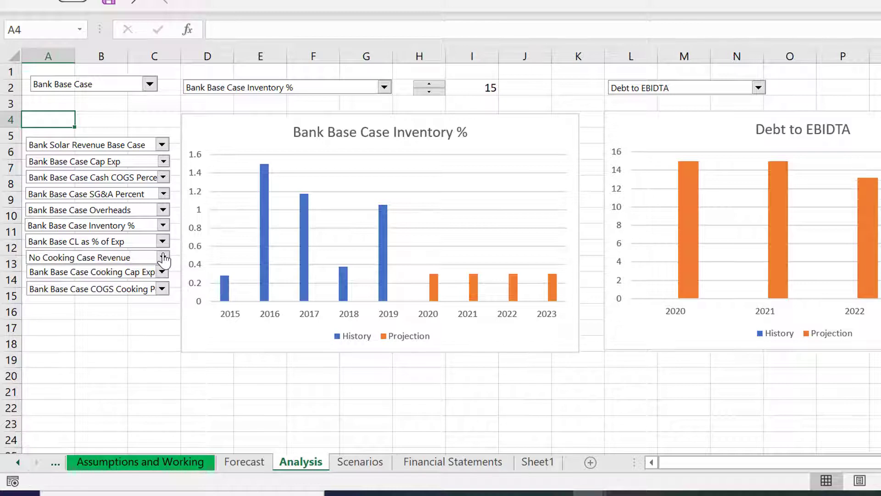
left_click(162, 145)
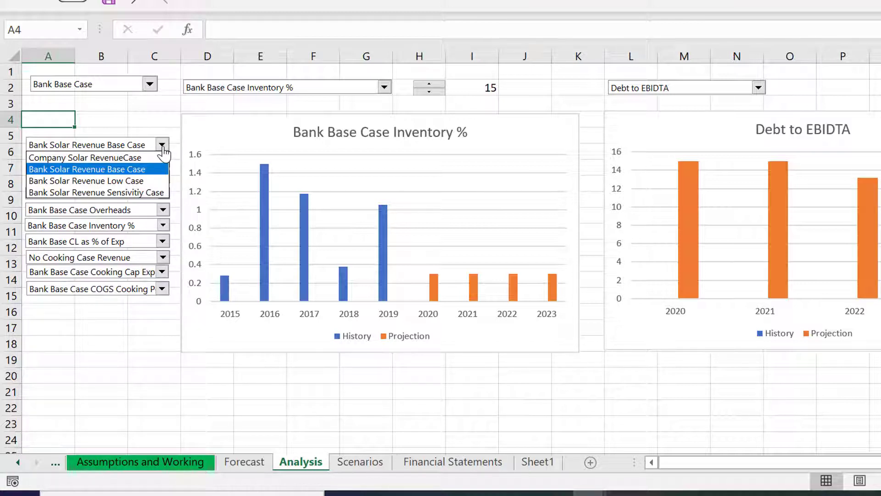
left_click(163, 157)
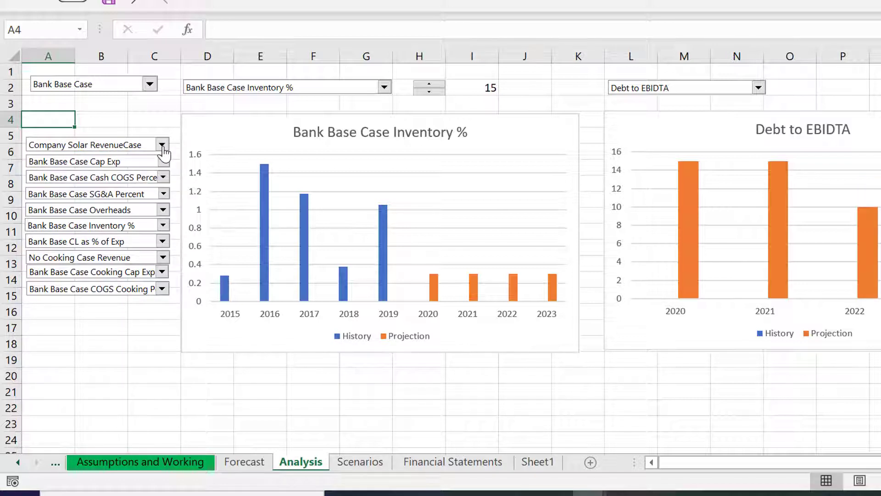
left_click(162, 145)
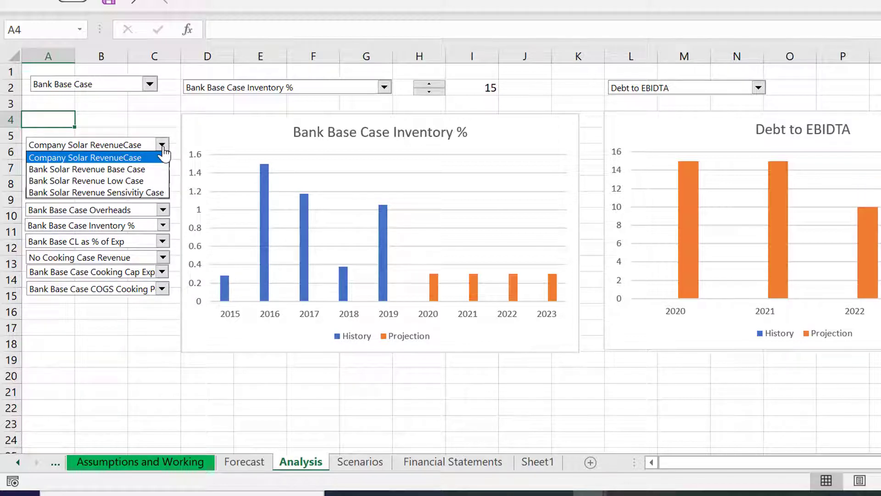
left_click(160, 169)
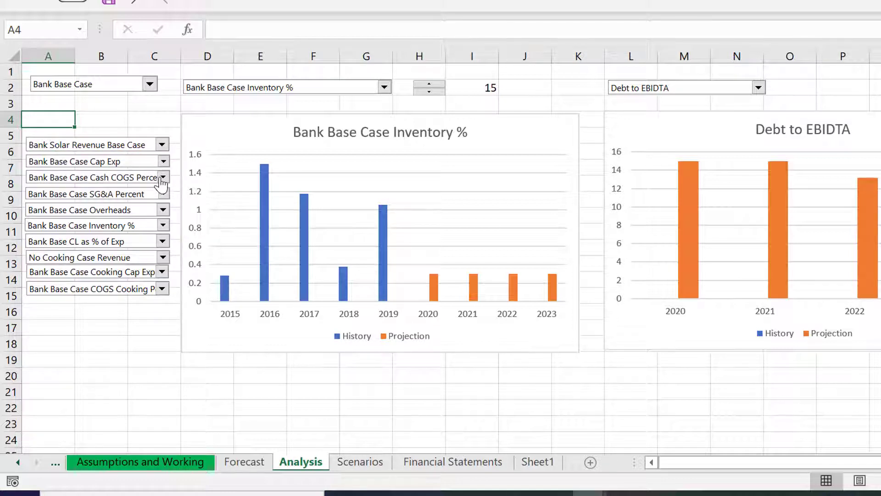
Set the individual cash COGS scenario to Company Case Cash COGS Percent
left_click(161, 178)
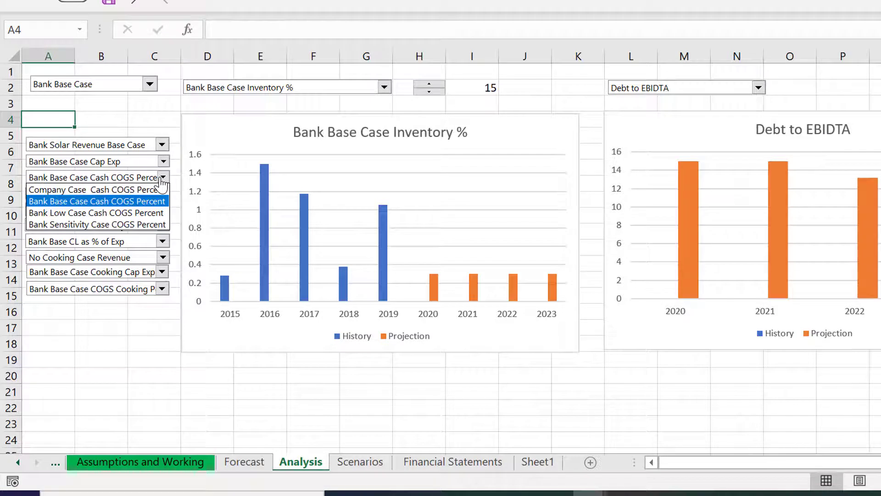
key("Down")
key("Up")
key("Up")
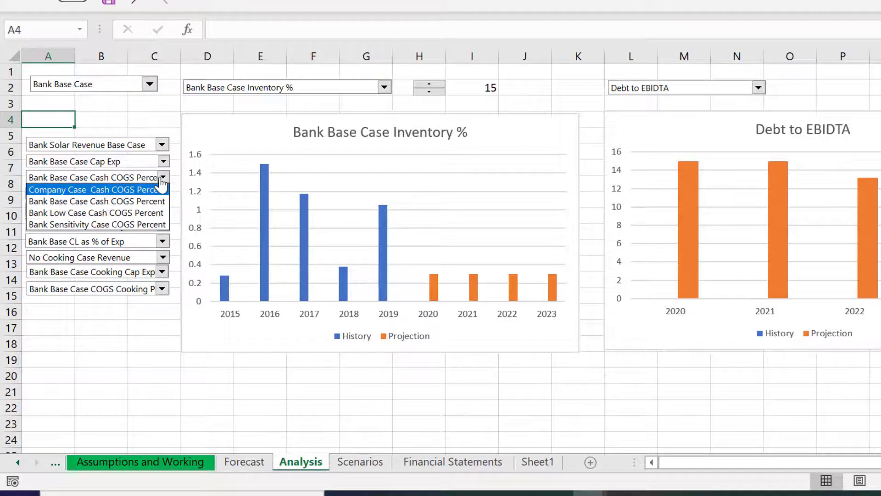
key("Return")
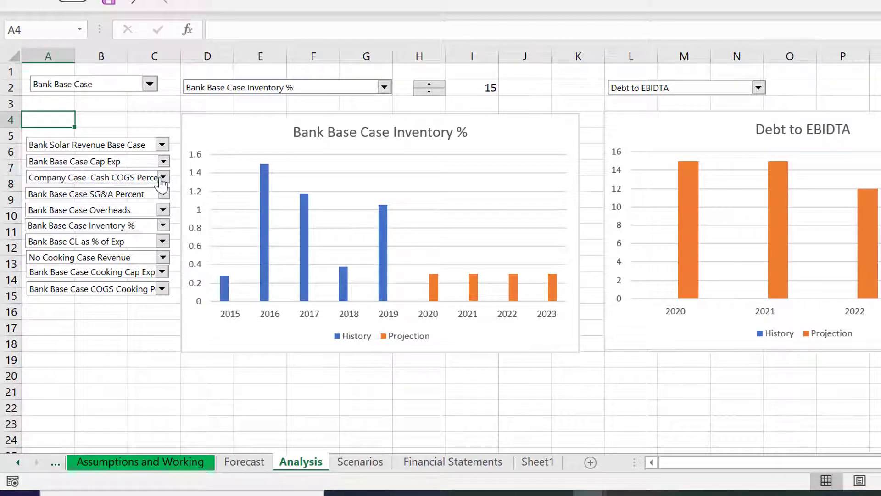
Reset all individual scenarios at once by choosing Company Case in the overall case selector
left_click(150, 84)
key("Up")
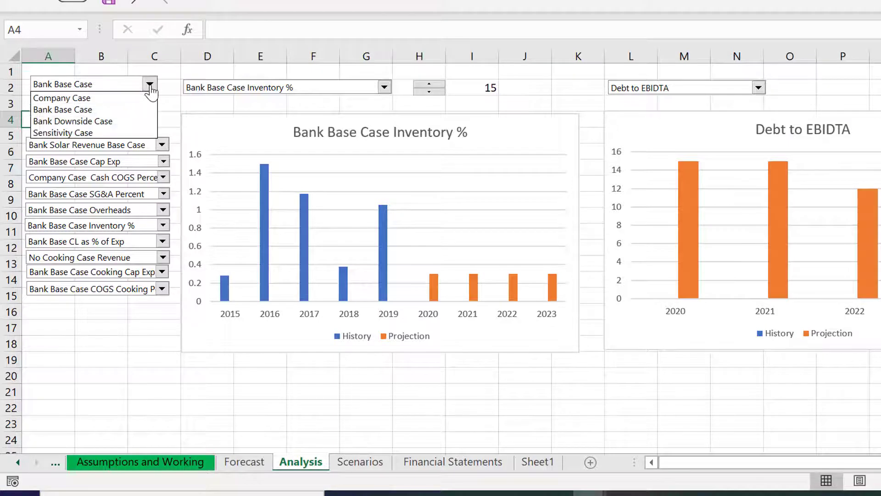
key("Return")
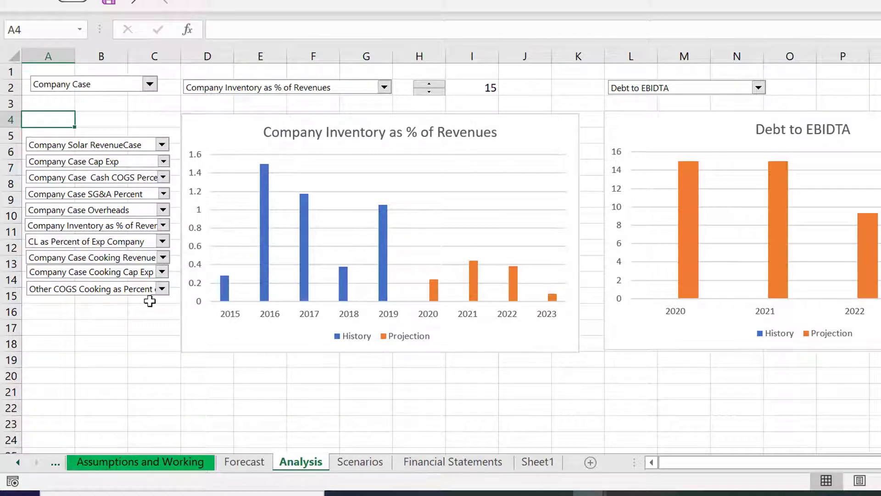
Switch only the inventory scenario to Bank Base Case Inventory % and back to Company Inventory as % of Revenues
left_click(163, 225)
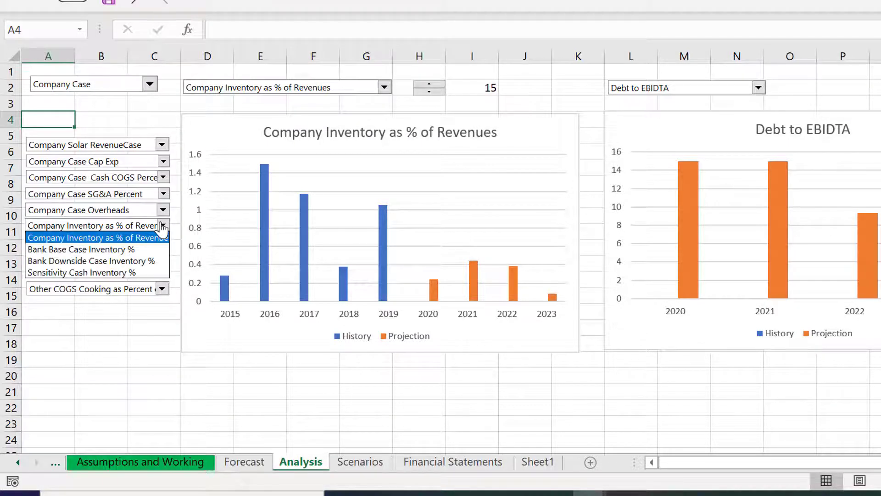
key("Down")
key("Return")
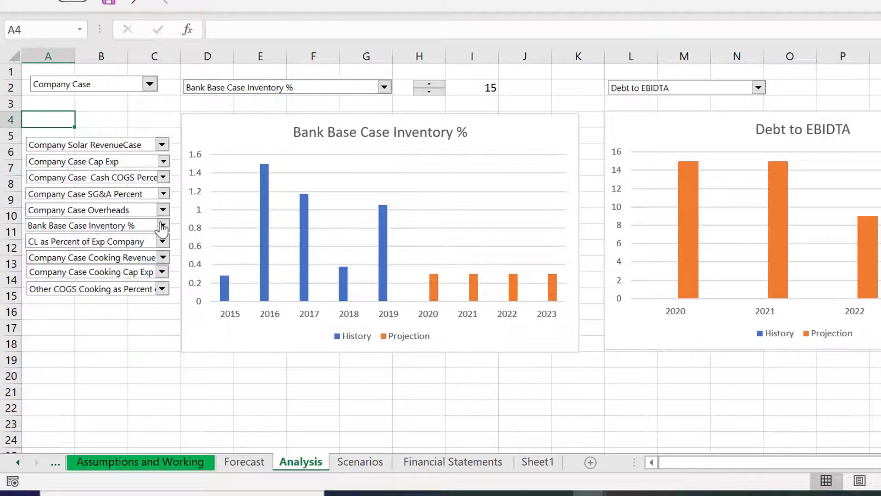
left_click(163, 225)
key("Up")
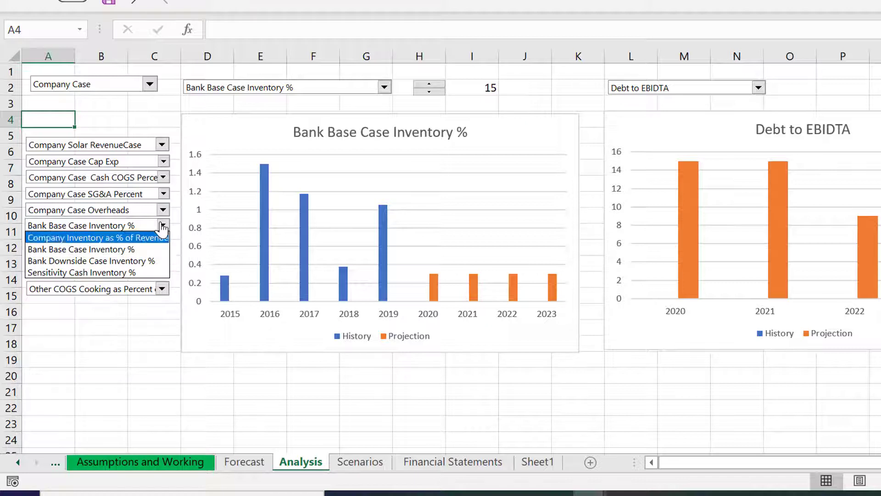
key("Return")
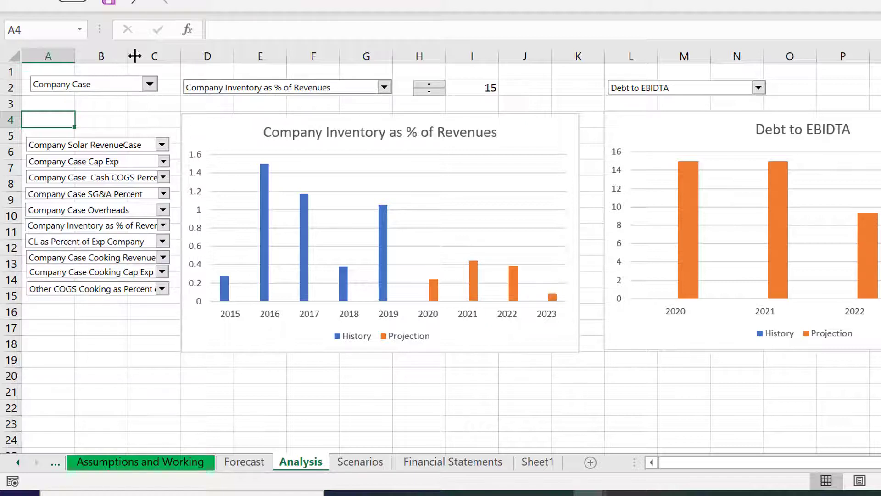
Switch the overall case selector to Bank Base Case and back to Company Case
left_click(151, 87)
left_click(149, 84)
key("Down")
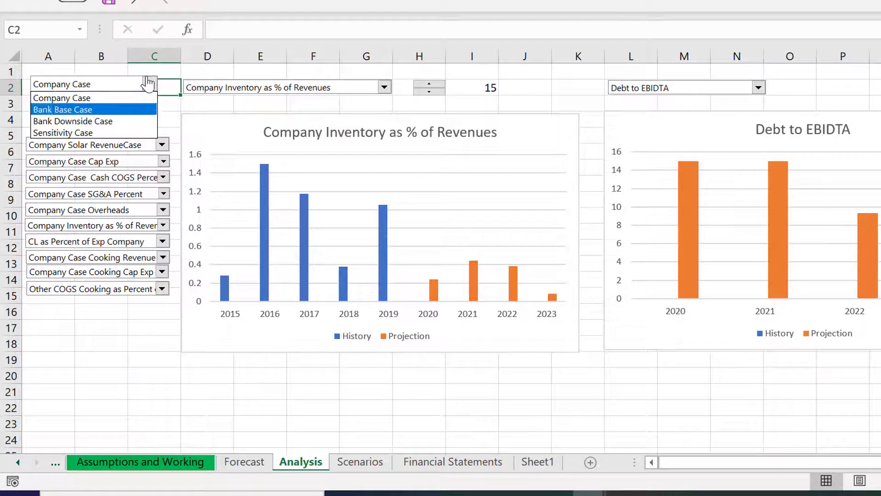
key("Return")
left_click(148, 84)
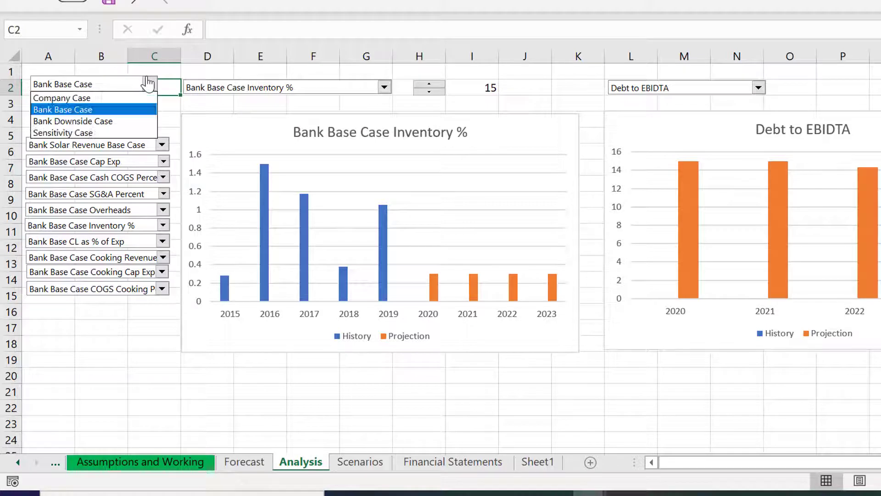
key("Up")
key("Return")
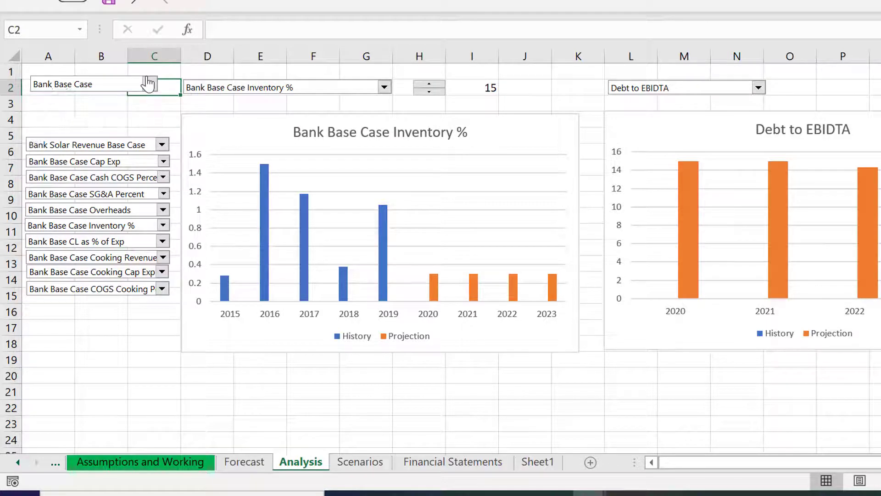
left_click(351, 392)
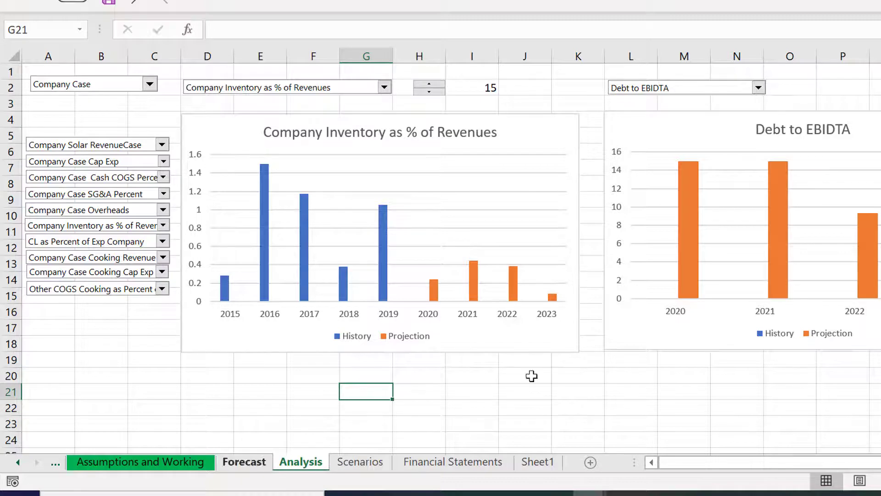
left_click(211, 393)
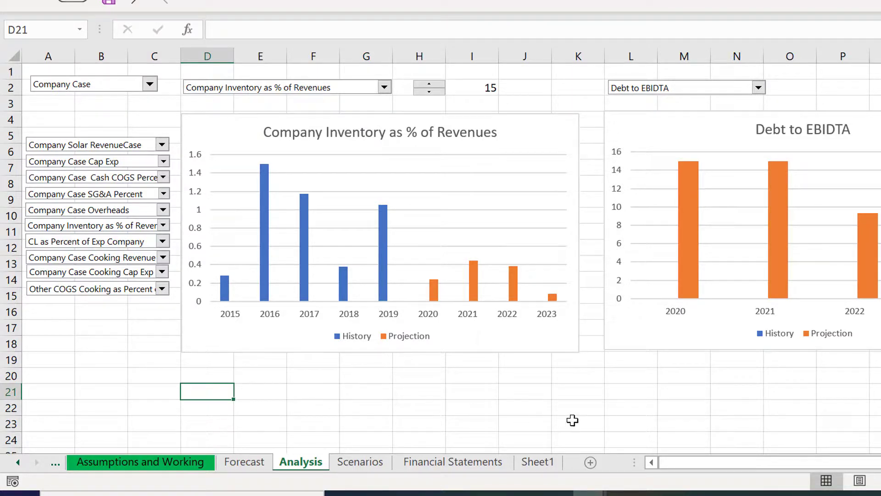
left_click(829, 494)
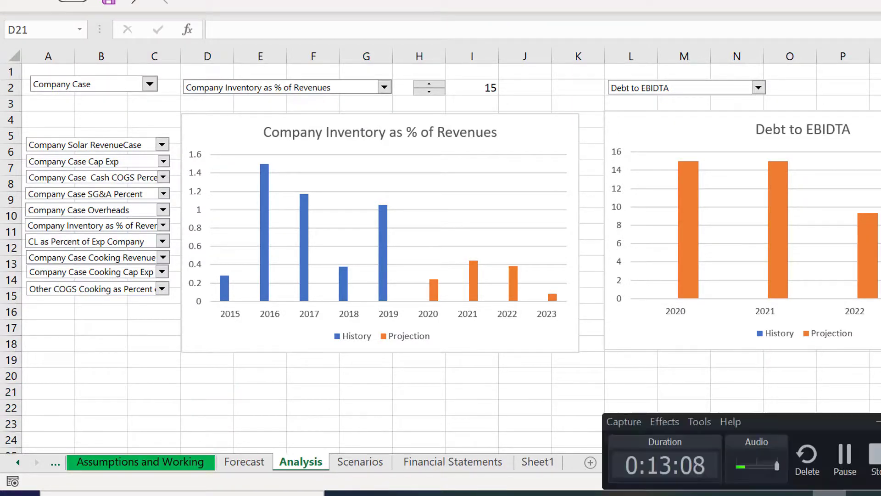